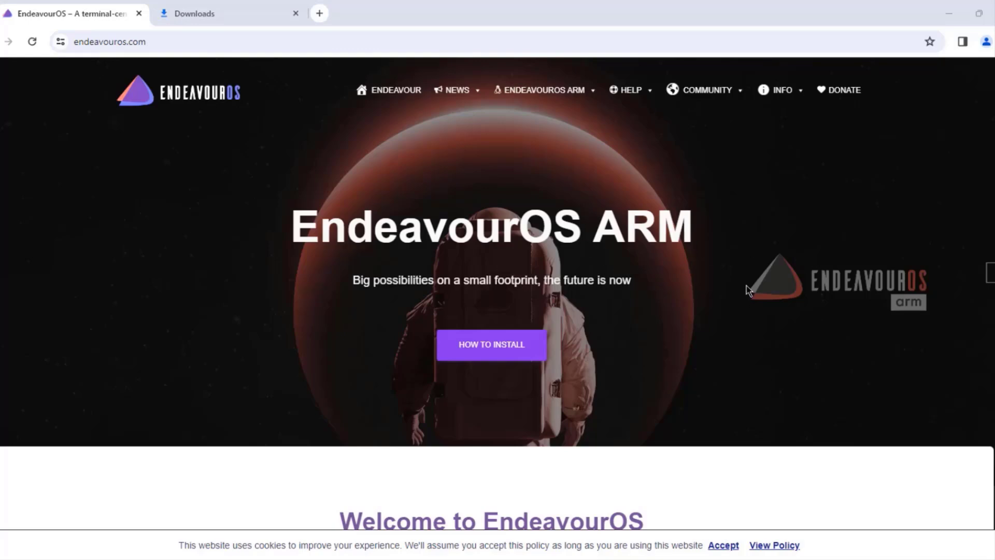
- Download the EndeavourOS Galileo ISO from the USA Gigenet mirror and check its download progress
{"action": "scroll", "coordinate": [788, 309], "scroll_direction": "down", "scroll_amount": 15}
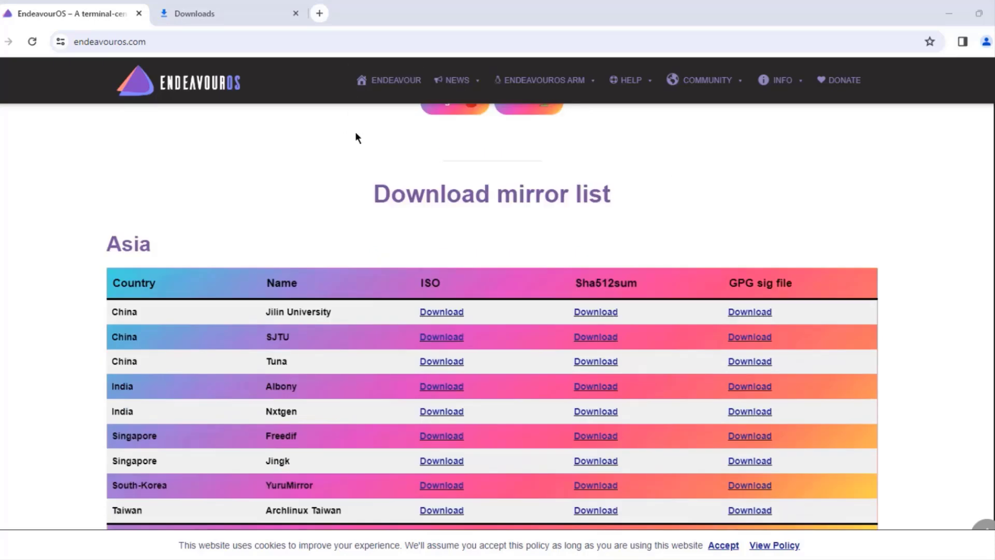
{"action": "scroll", "coordinate": [935, 352], "scroll_direction": "down", "scroll_amount": 15}
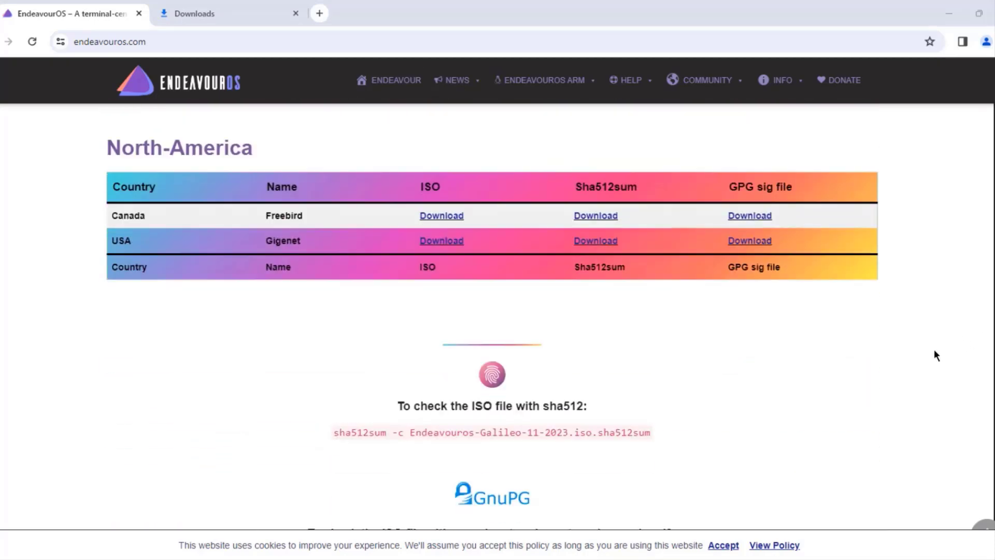
{"action": "scroll", "coordinate": [913, 342], "scroll_direction": "up", "scroll_amount": 1}
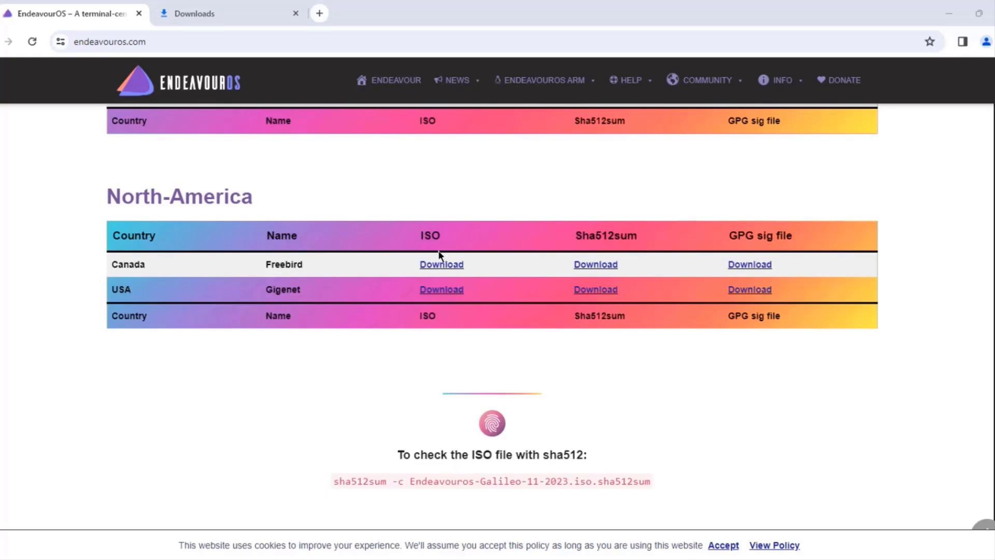
{"action": "left_click", "coordinate": [439, 291]}
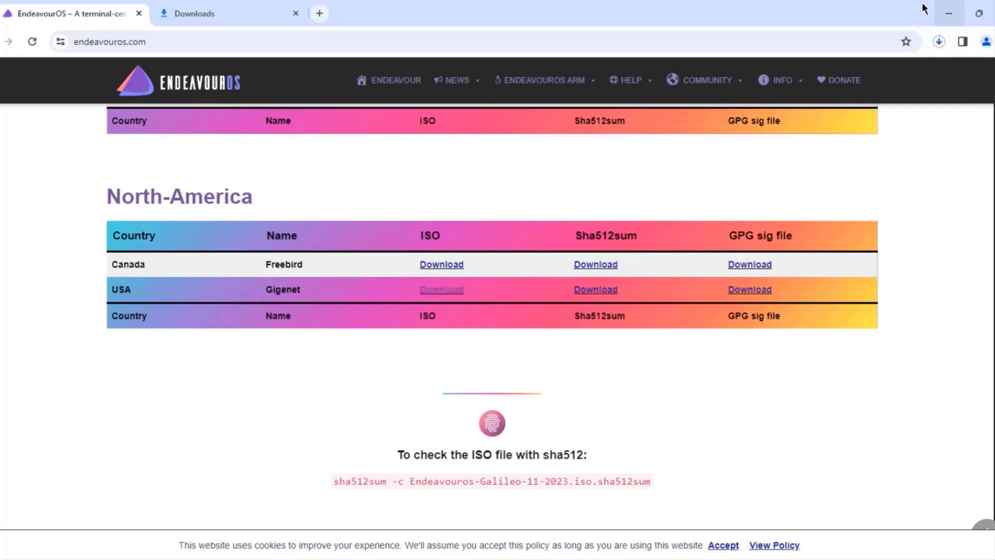
{"action": "left_click", "coordinate": [939, 45]}
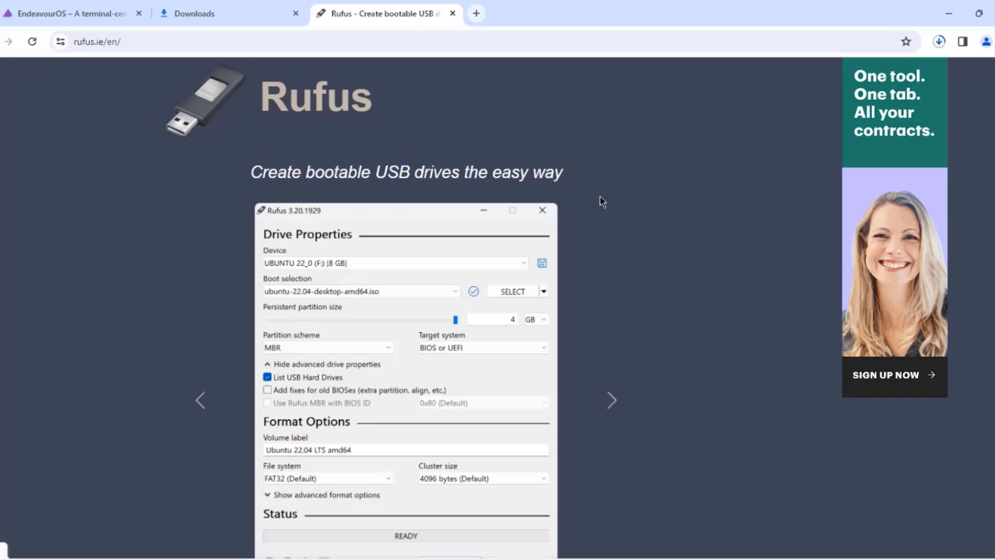
- Download rufus-4.3.exe from the Latest releases list on rufus.ie
{"action": "scroll", "coordinate": [601, 201], "scroll_direction": "down", "scroll_amount": 10}
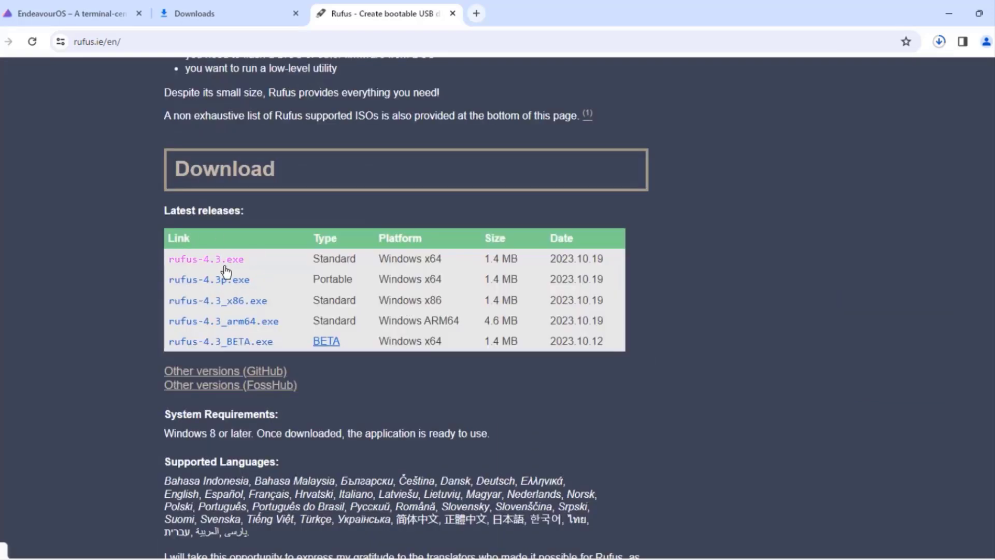
{"action": "left_click", "coordinate": [236, 262]}
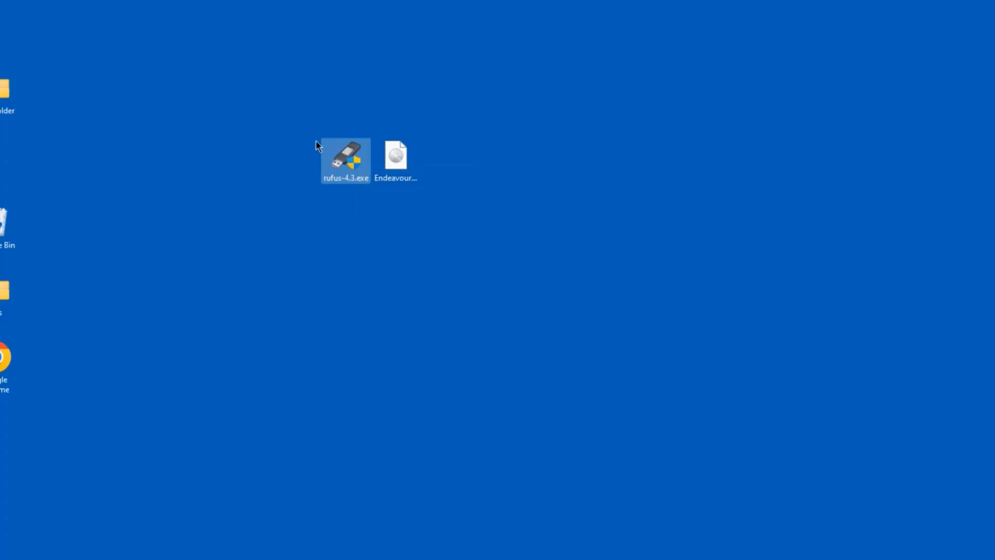
- Write Endeavouros-Galileo-11-2023.iso onto the 16 GB USB drive with Rufus, accepting the data erase
{"action": "double_click", "coordinate": [346, 150]}
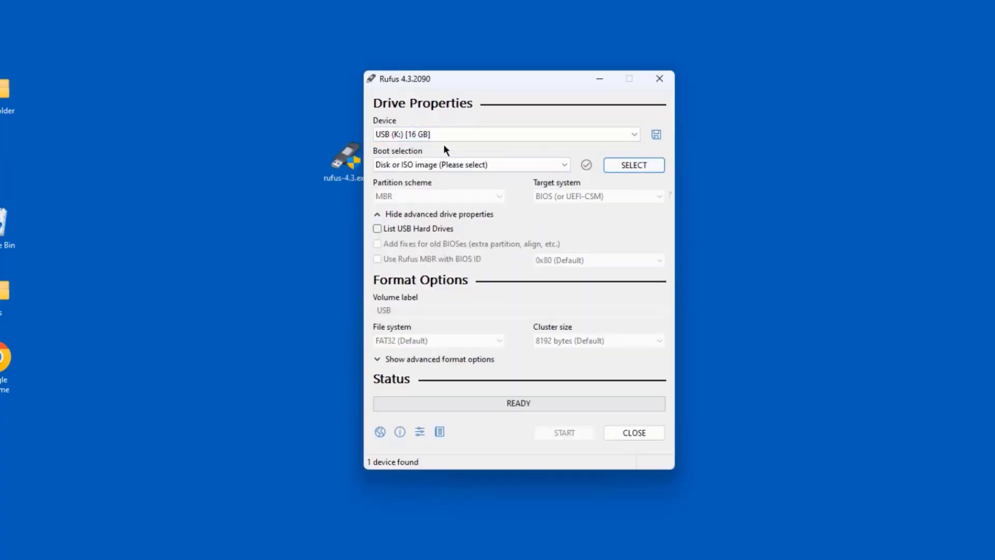
{"action": "left_click", "coordinate": [624, 166]}
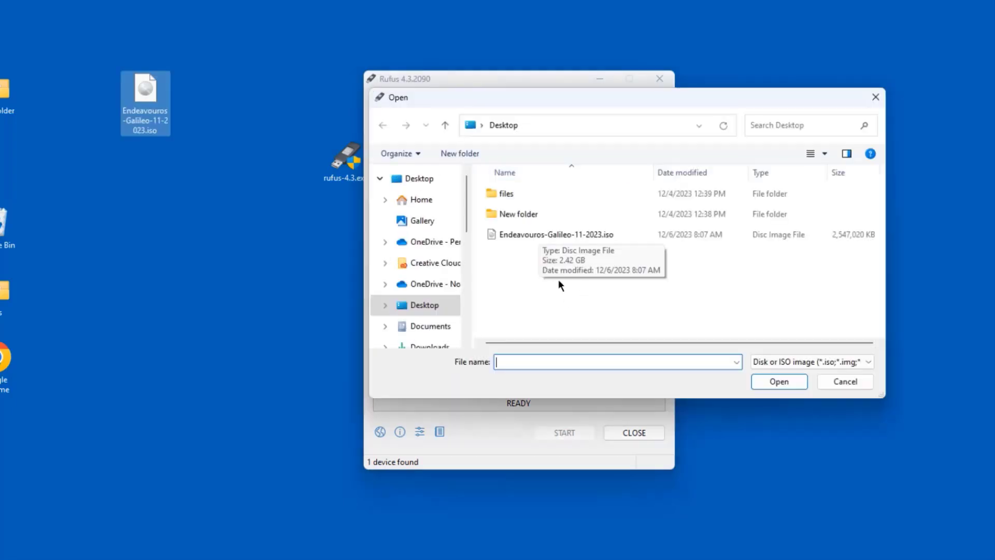
{"action": "left_click", "coordinate": [542, 238]}
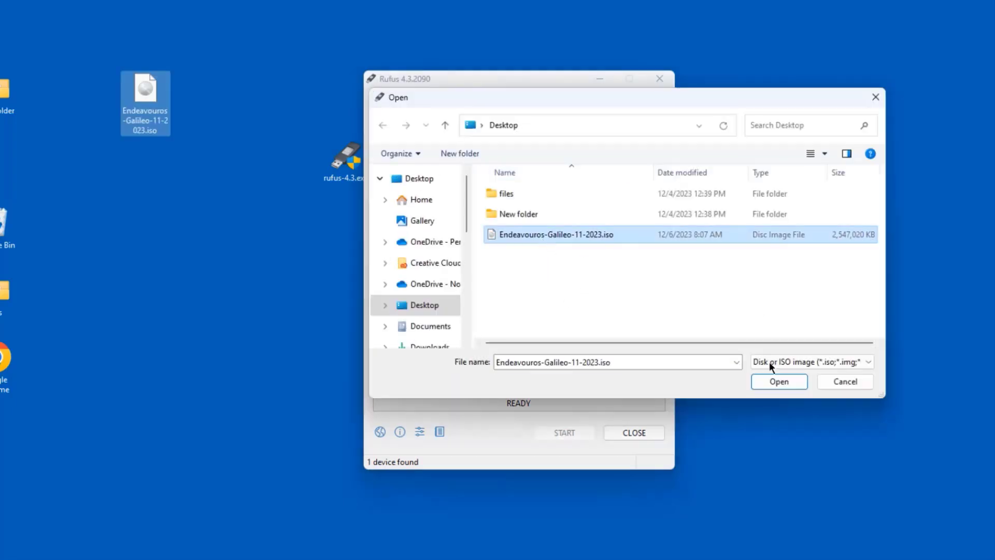
{"action": "left_click", "coordinate": [778, 381]}
{"action": "key", "text": "Return"}
{"action": "key", "text": "Return"}
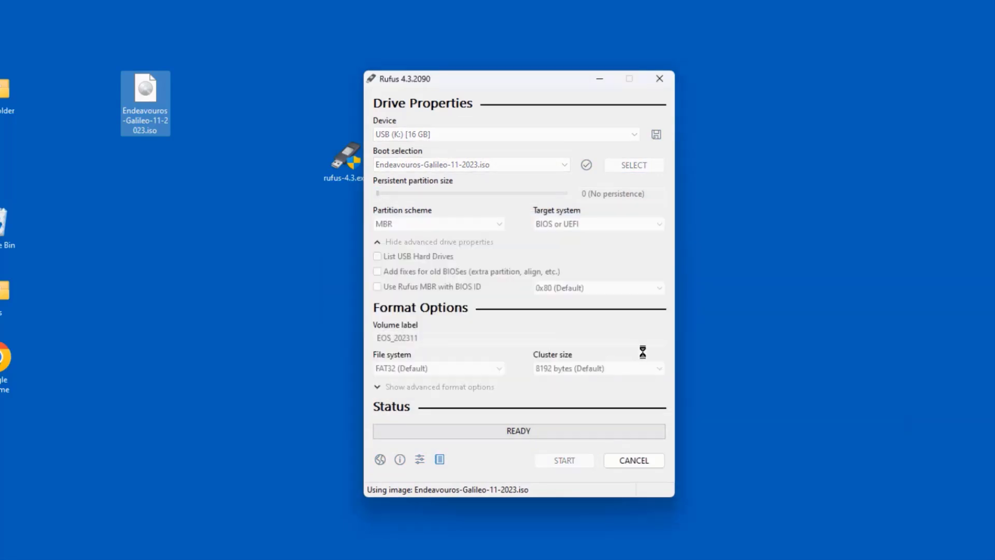
{"action": "left_click", "coordinate": [551, 339]}
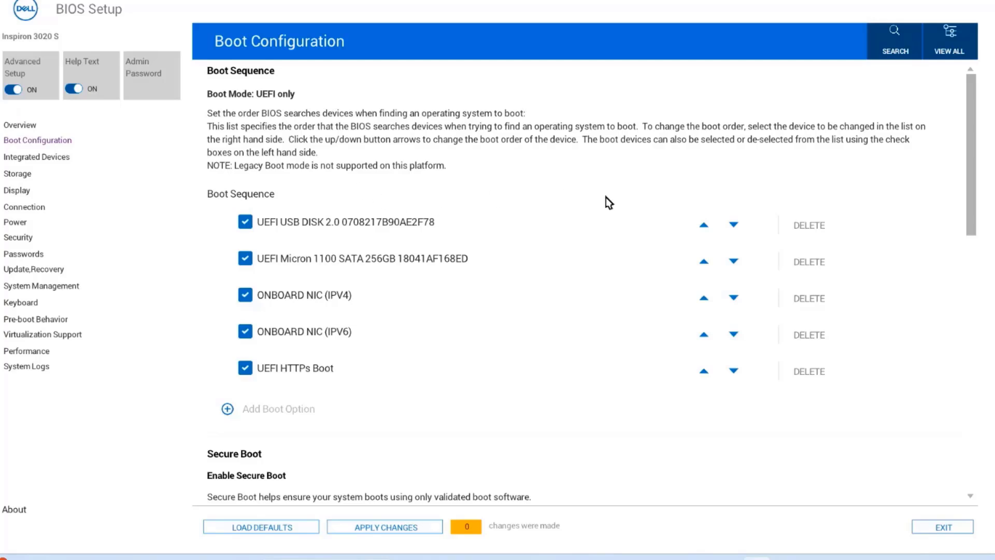
- One-time boot from UEFI USB DISK 2.0 and halt the automatic boot countdown
{"action": "scroll", "coordinate": [969, 264], "scroll_direction": "down", "scroll_amount": 5}
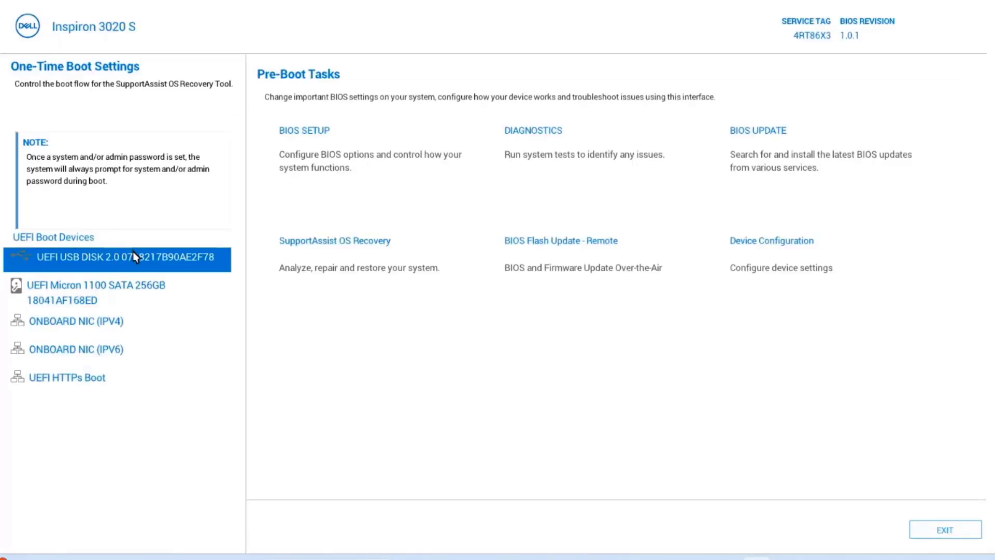
{"action": "left_click", "coordinate": [135, 256]}
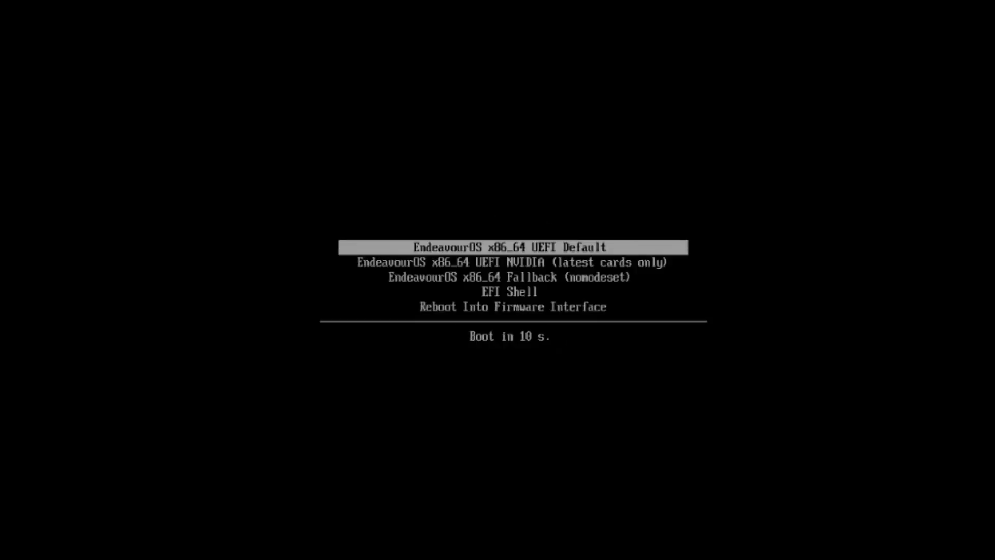
{"action": "key", "text": "Up"}
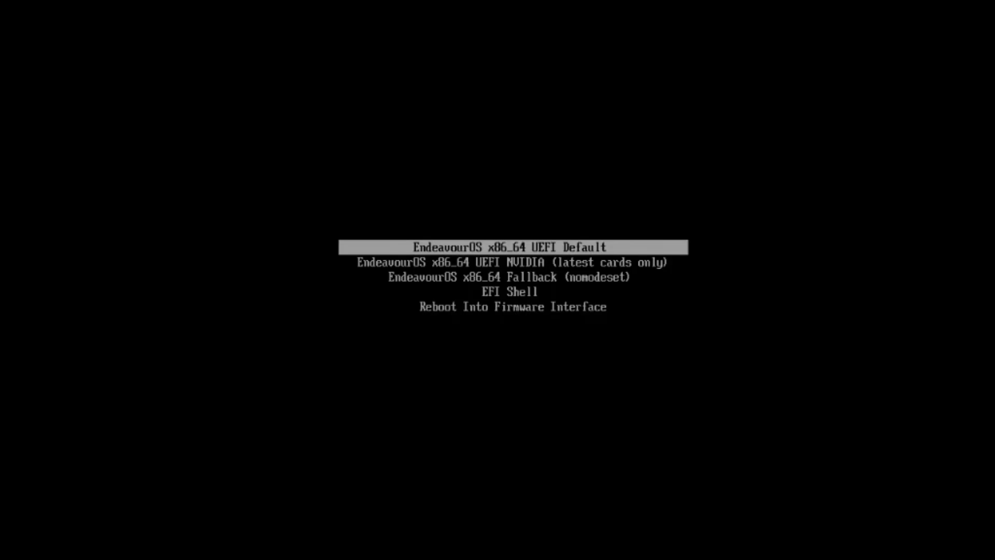
- Boot the EndeavourOS x86_64 UEFI Default live entry
{"action": "key", "text": "Down"}
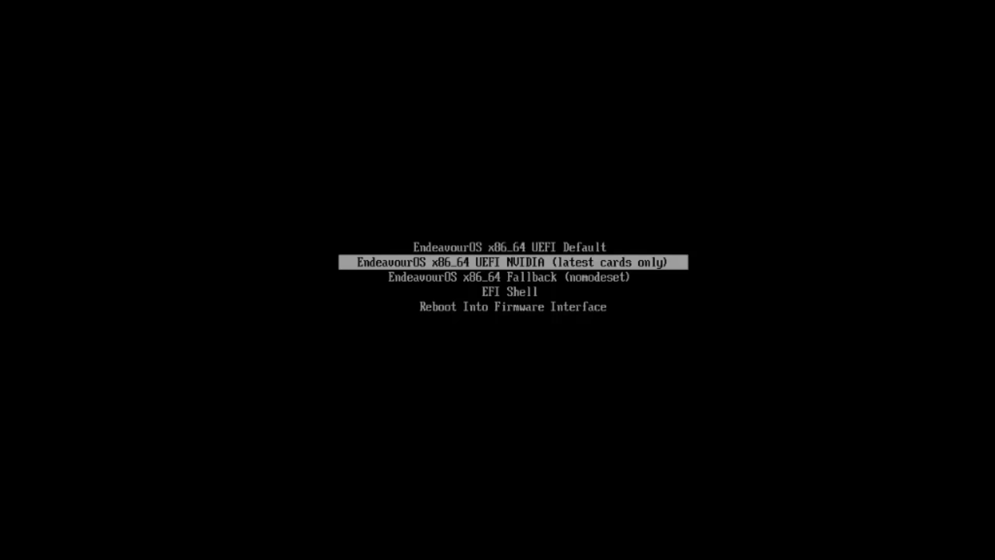
{"action": "key", "text": "Up"}
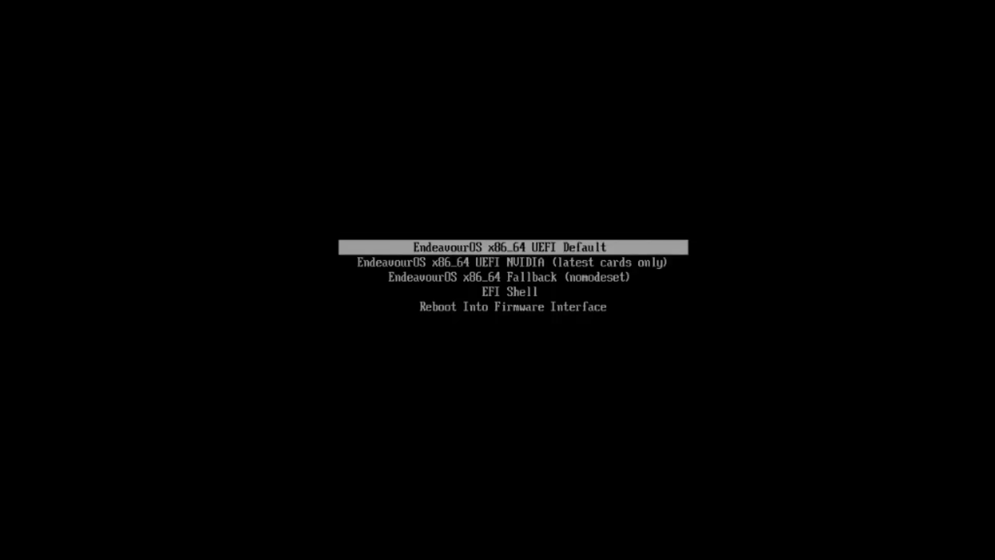
{"action": "key", "text": "Return"}
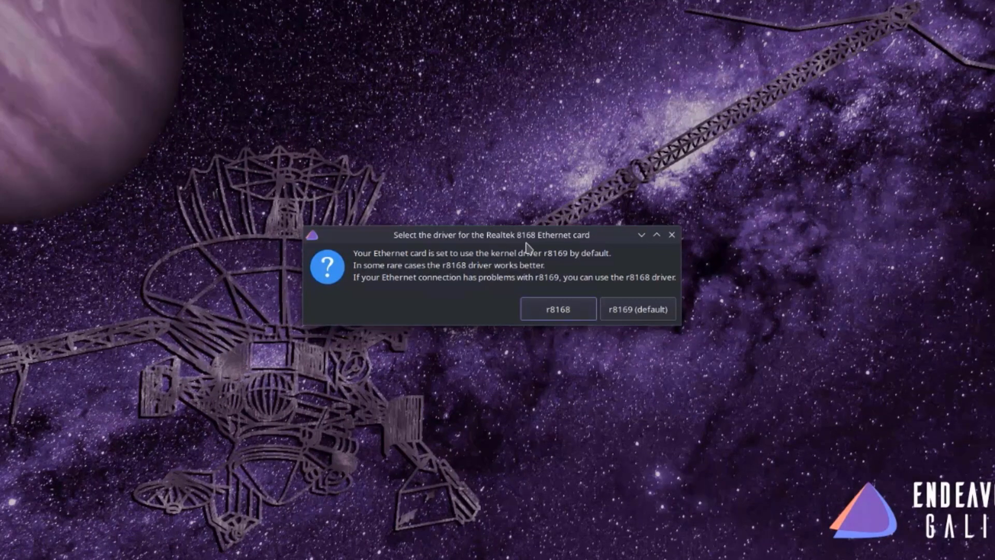
- Keep the r8169 (default) Ethernet driver, view General Info, then return to the INSTALL tab
{"action": "left_click", "coordinate": [654, 314]}
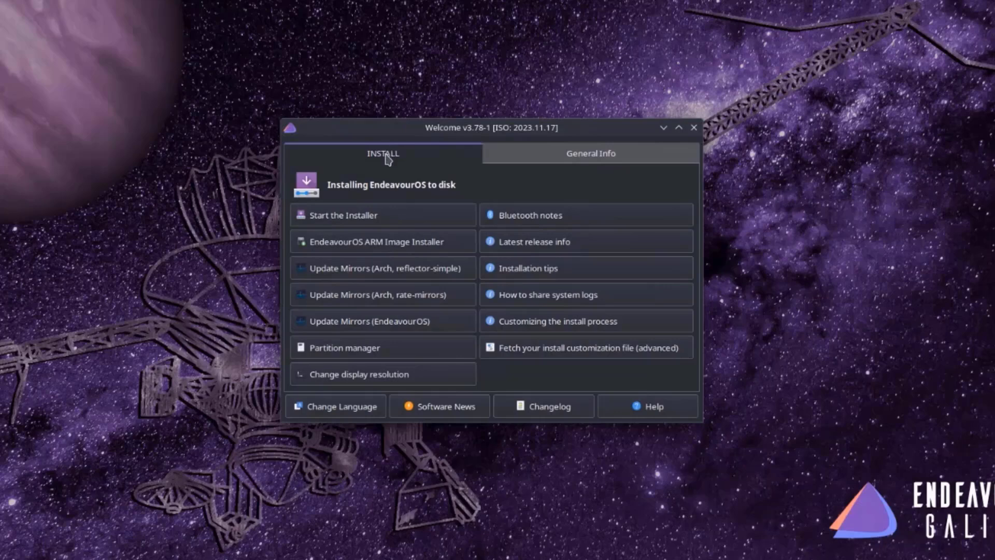
{"action": "left_click", "coordinate": [587, 157]}
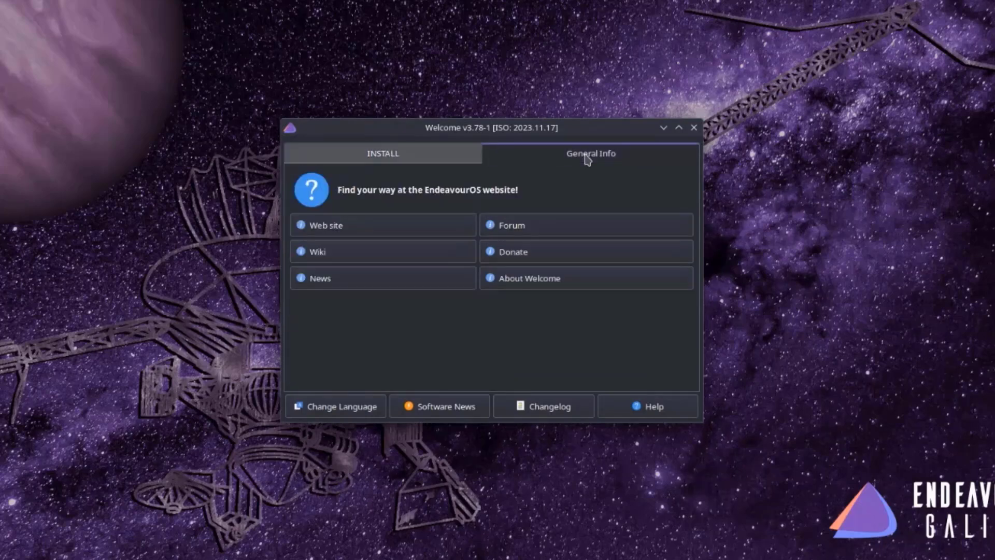
{"action": "key", "text": "ctrl+Page_Up"}
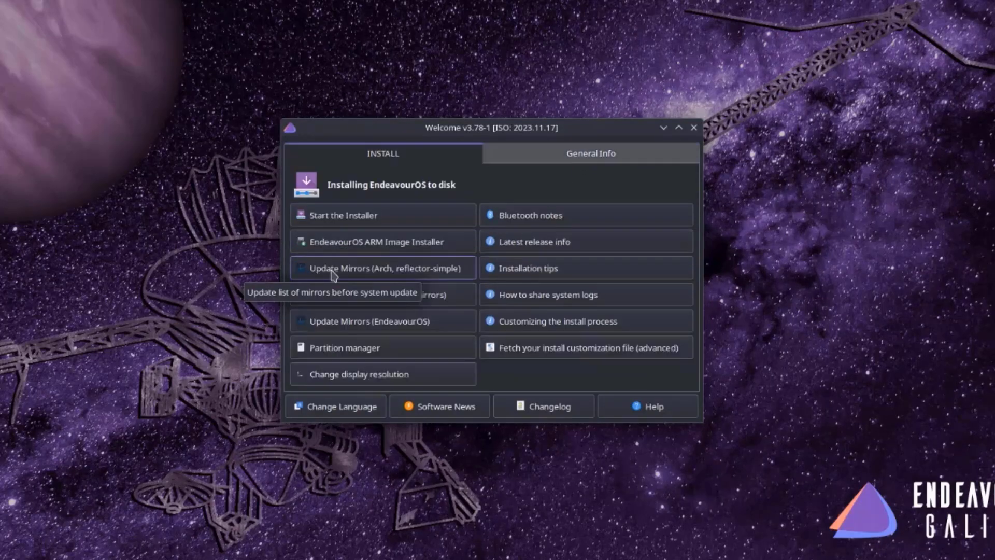
- Rank United States and Worldwide Arch mirrors with reflector-simple and save the new mirror list
{"action": "left_click", "coordinate": [362, 266]}
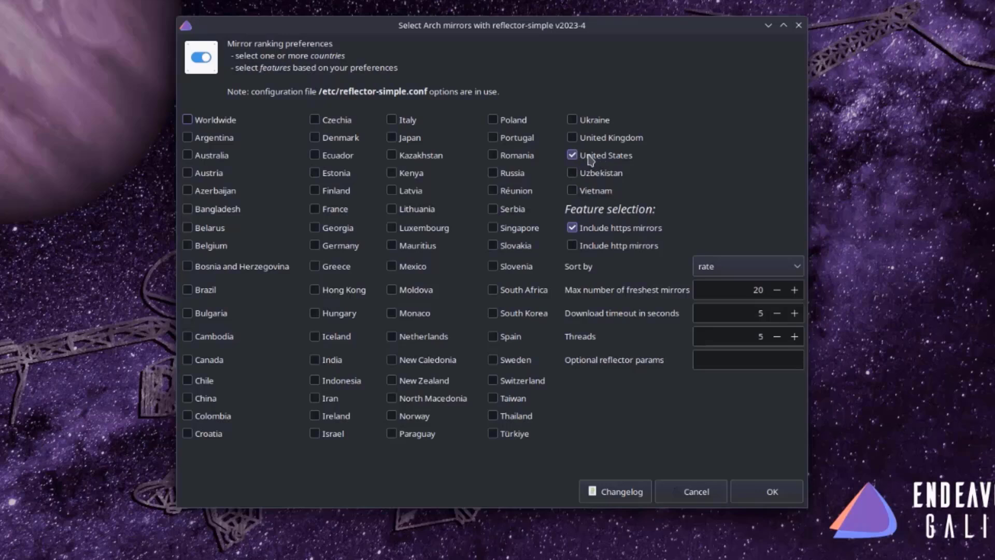
{"action": "left_click", "coordinate": [189, 124]}
{"action": "left_click", "coordinate": [746, 491]}
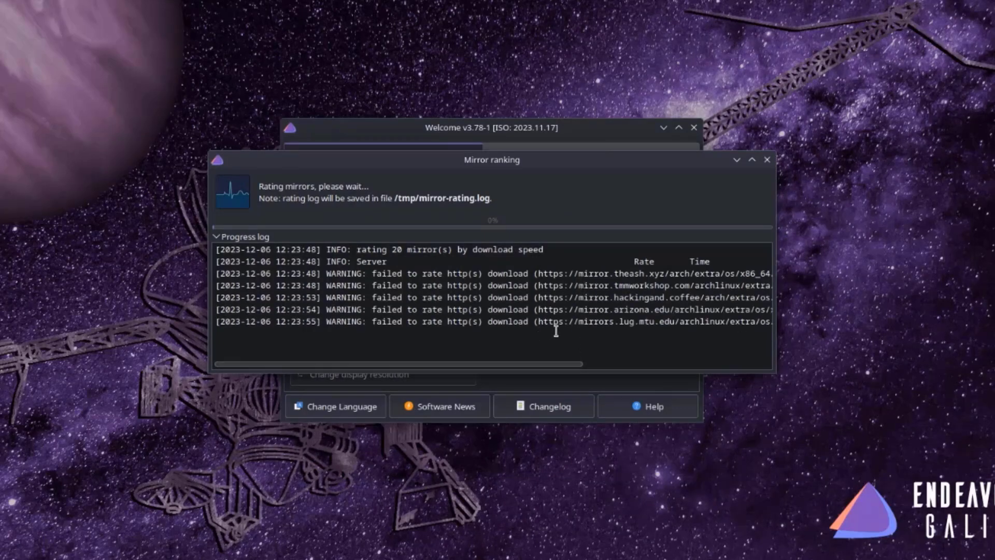
{"action": "left_click", "coordinate": [747, 449]}
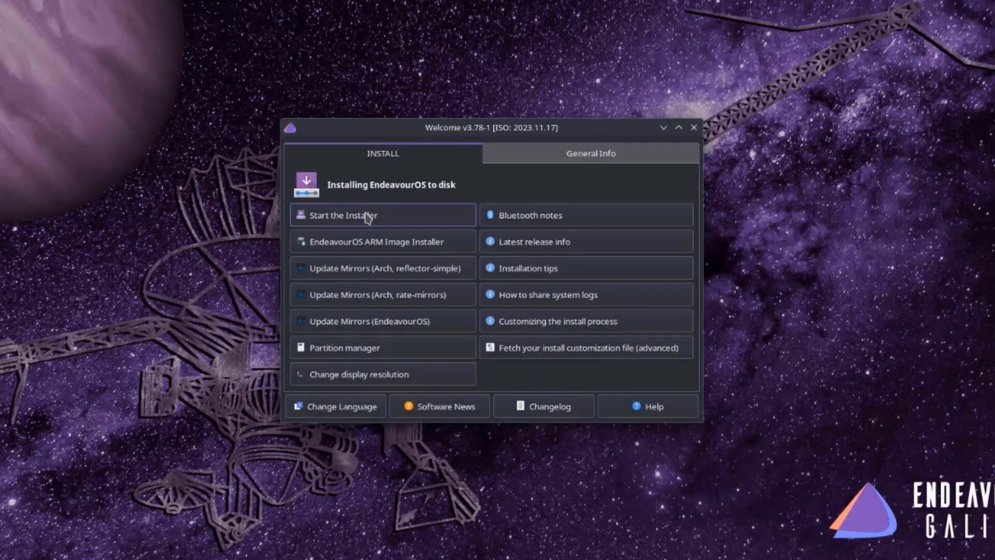
- Launch the EndeavourOS installer using the Online installation method
{"action": "left_click", "coordinate": [470, 213]}
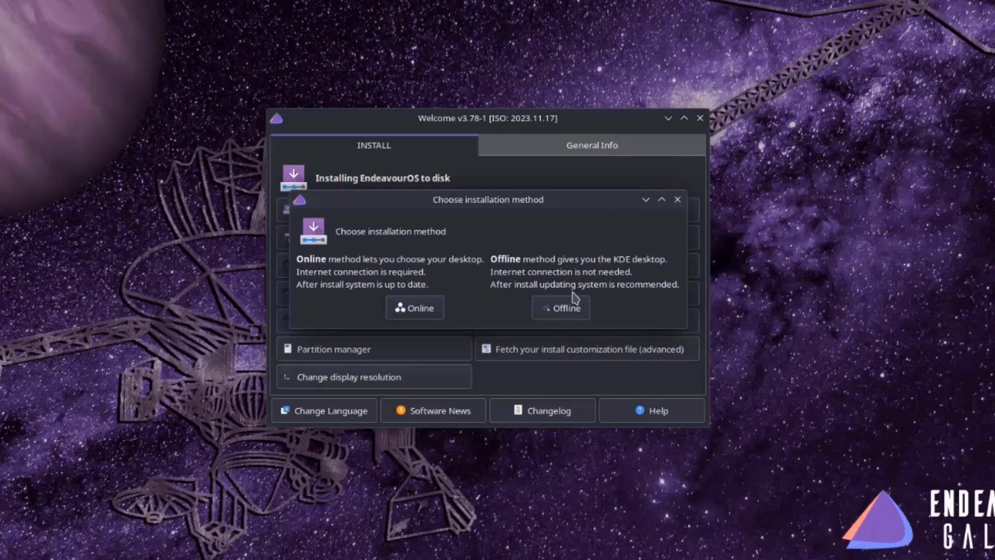
{"action": "left_click", "coordinate": [434, 313]}
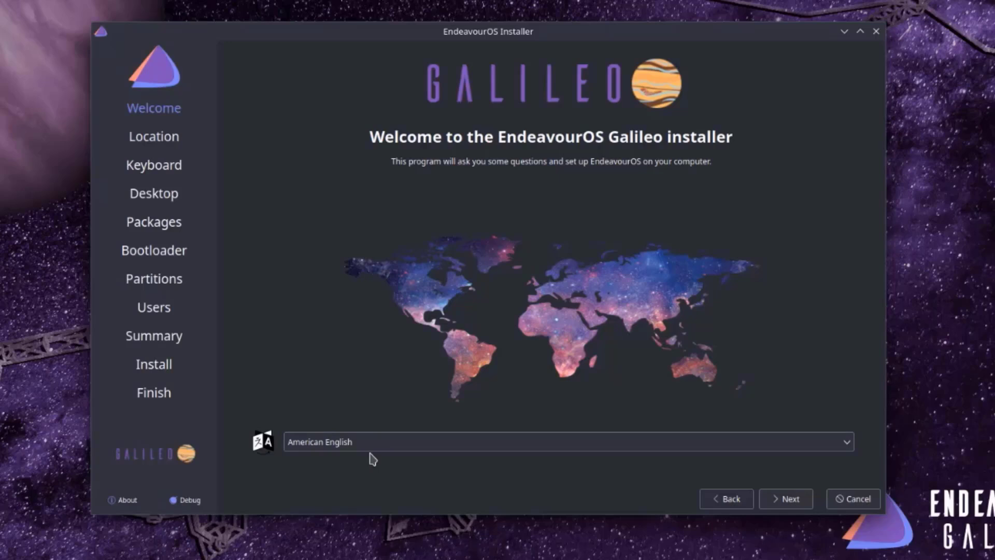
- Keep American English as the installer language on the Welcome page
{"action": "left_click", "coordinate": [846, 446]}
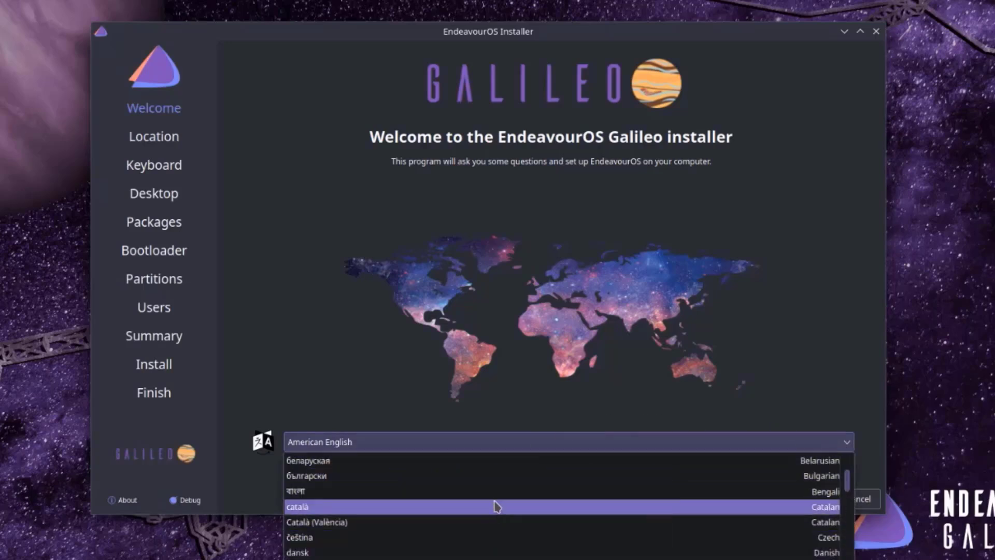
{"action": "left_click", "coordinate": [803, 346]}
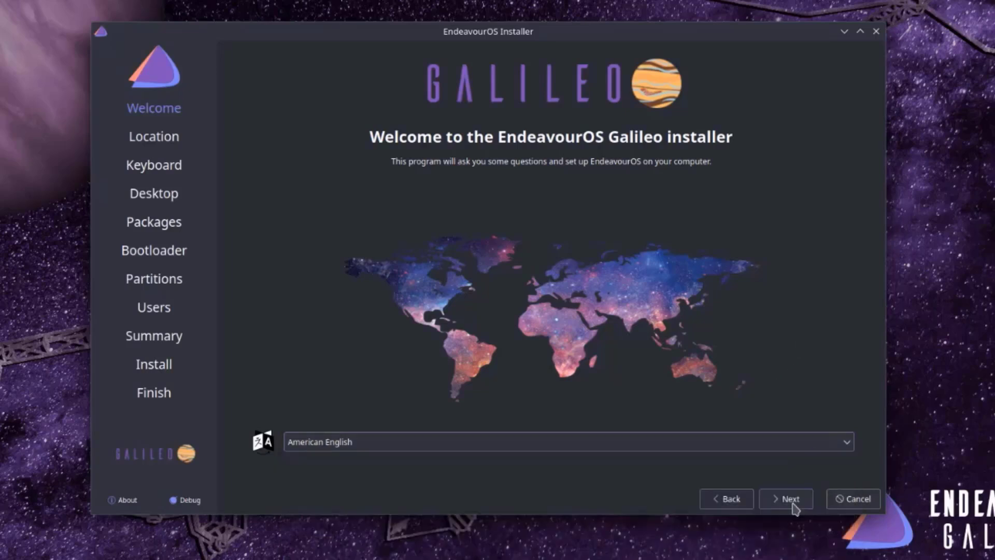
{"action": "left_click", "coordinate": [788, 500]}
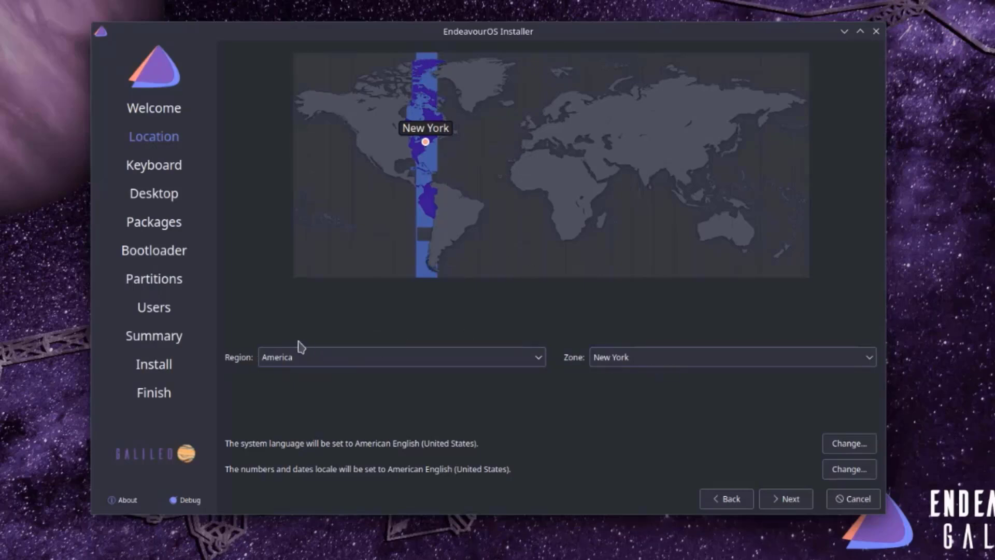
- Review the region and time zone lists, keeping America/New York
{"action": "left_click", "coordinate": [317, 362]}
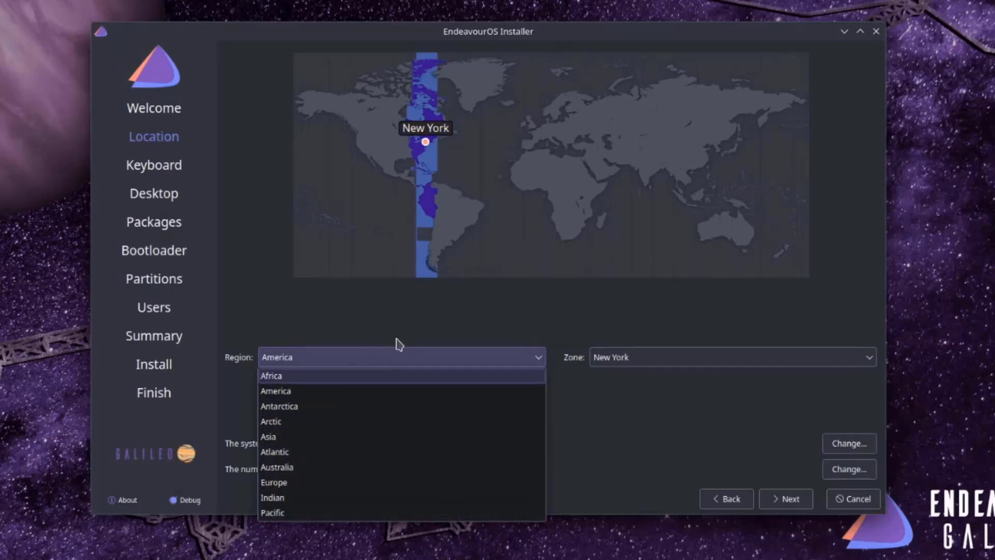
{"action": "left_click", "coordinate": [642, 358]}
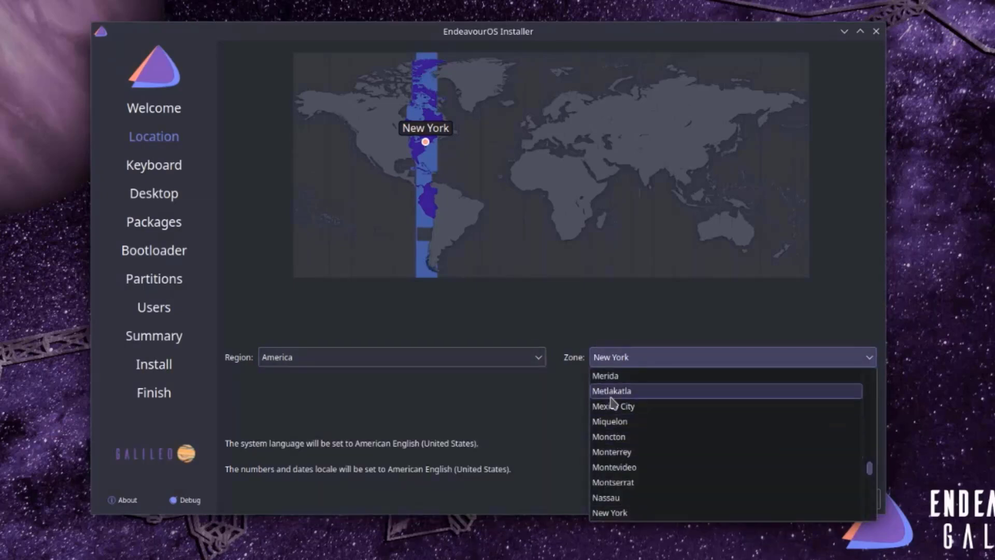
{"action": "key", "text": "Escape"}
- Accept the location and English (US) keyboard, then select Plasma KDE as the desktop
{"action": "left_click", "coordinate": [775, 498]}
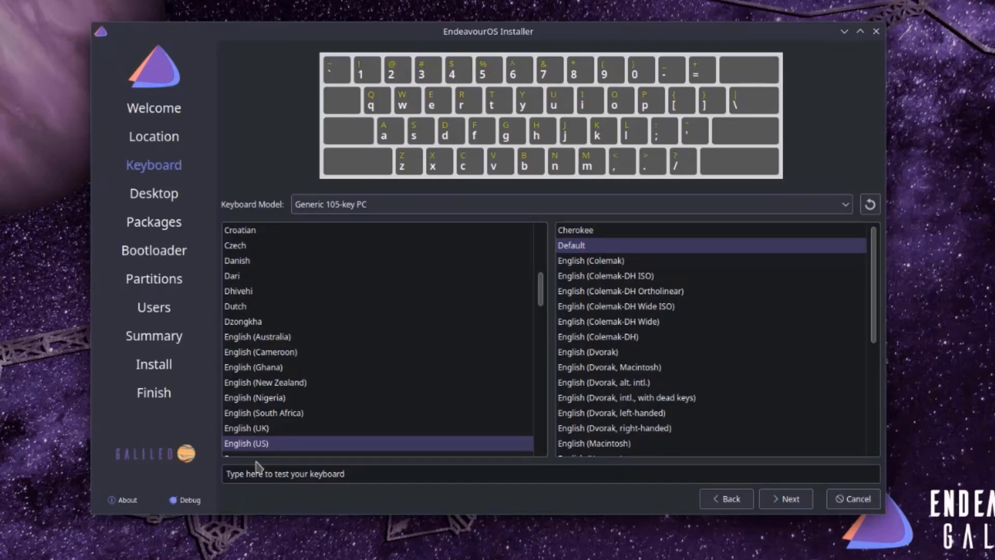
{"action": "left_click", "coordinate": [787, 498]}
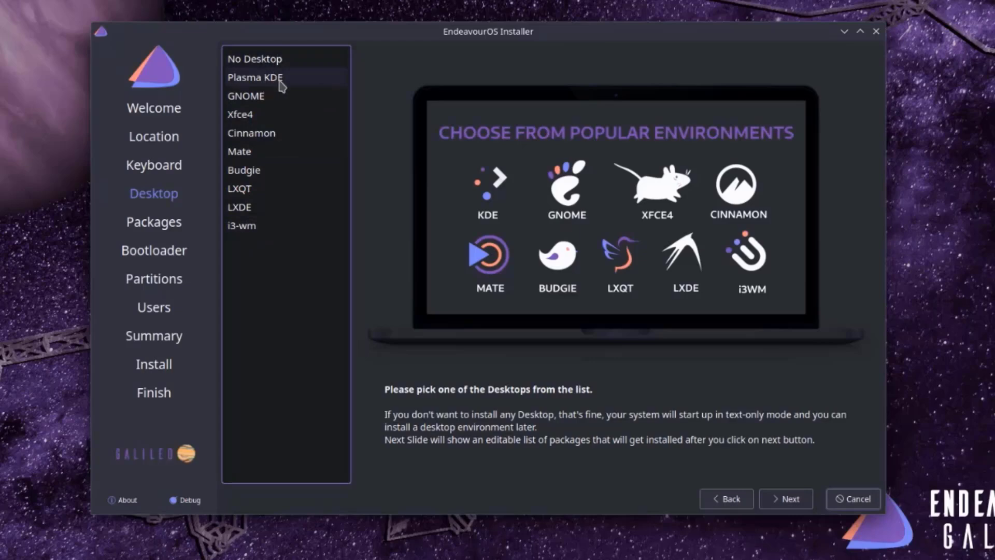
{"action": "left_click", "coordinate": [280, 83]}
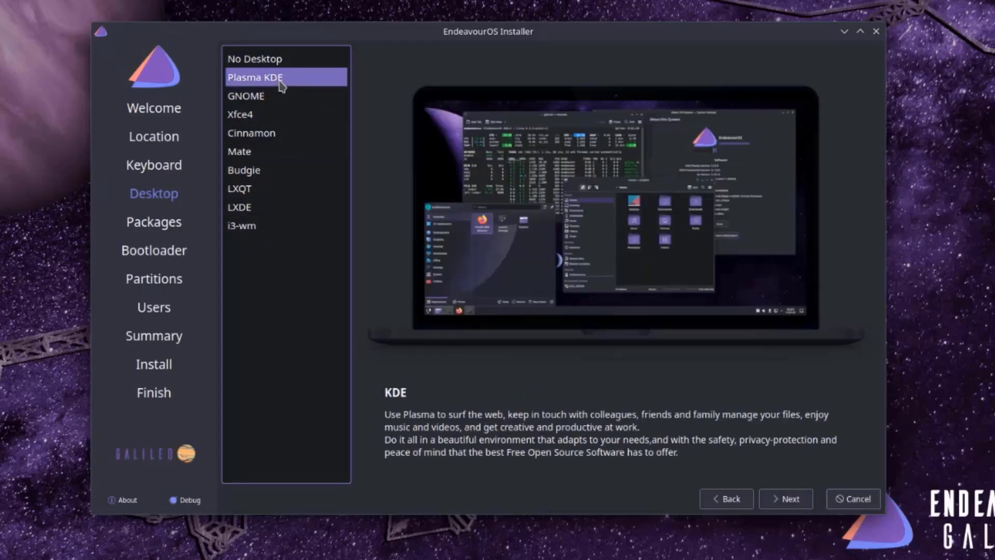
{"action": "left_click", "coordinate": [786, 499]}
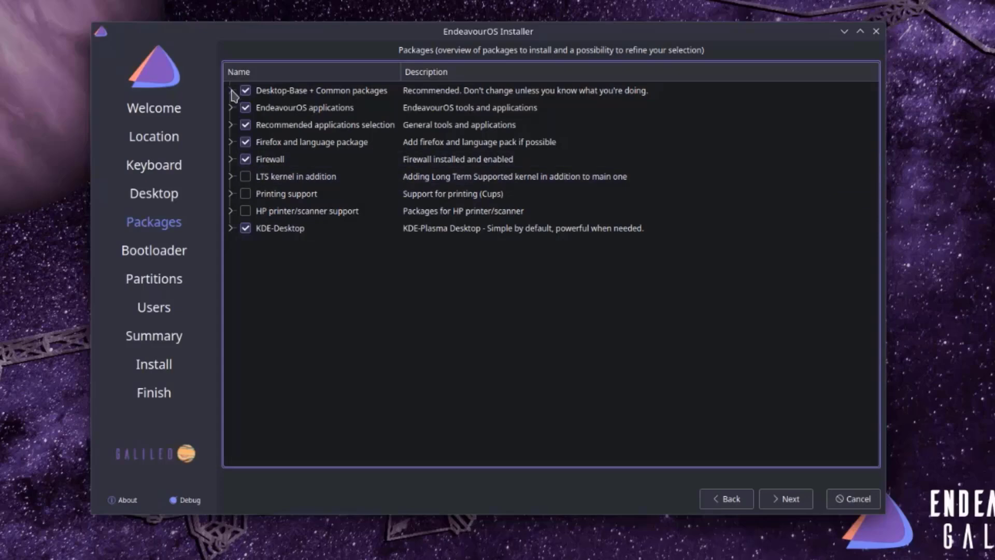
- Expand the Desktop-Base, X11 and EndeavourOS applications groups to review their packages
{"action": "left_click", "coordinate": [231, 91]}
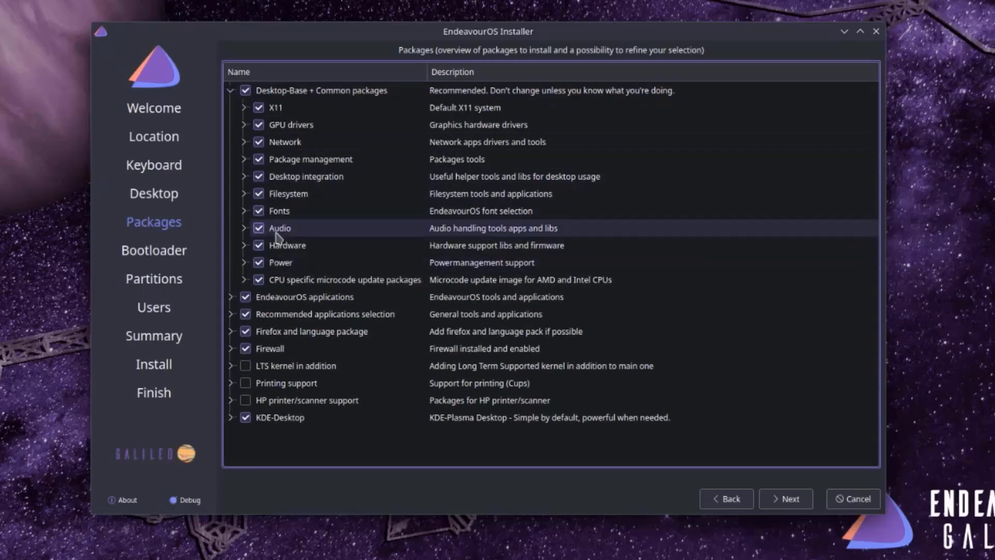
{"action": "left_click", "coordinate": [244, 108]}
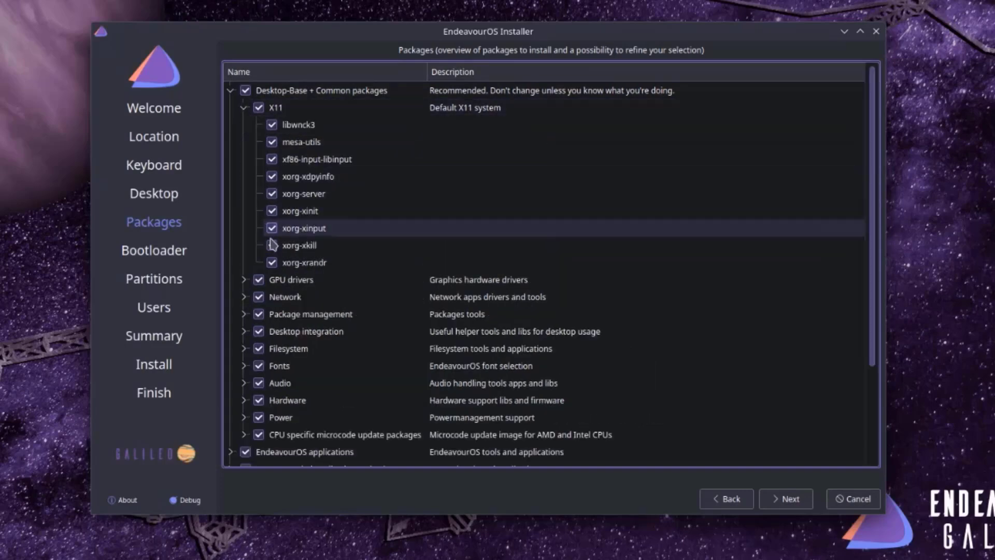
{"action": "scroll", "coordinate": [337, 280], "scroll_direction": "down", "scroll_amount": 3}
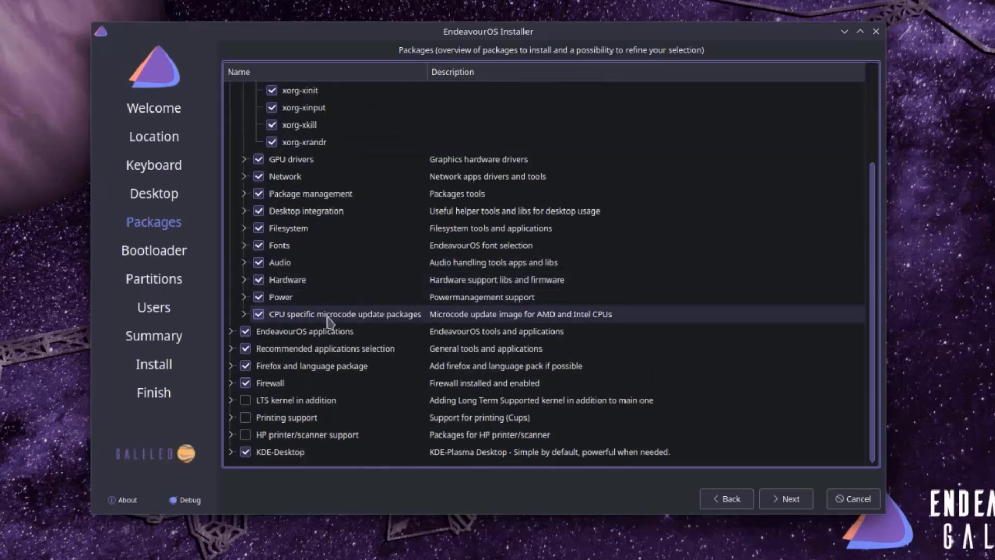
{"action": "left_click", "coordinate": [232, 331]}
{"action": "scroll", "coordinate": [403, 313], "scroll_direction": "down", "scroll_amount": 3}
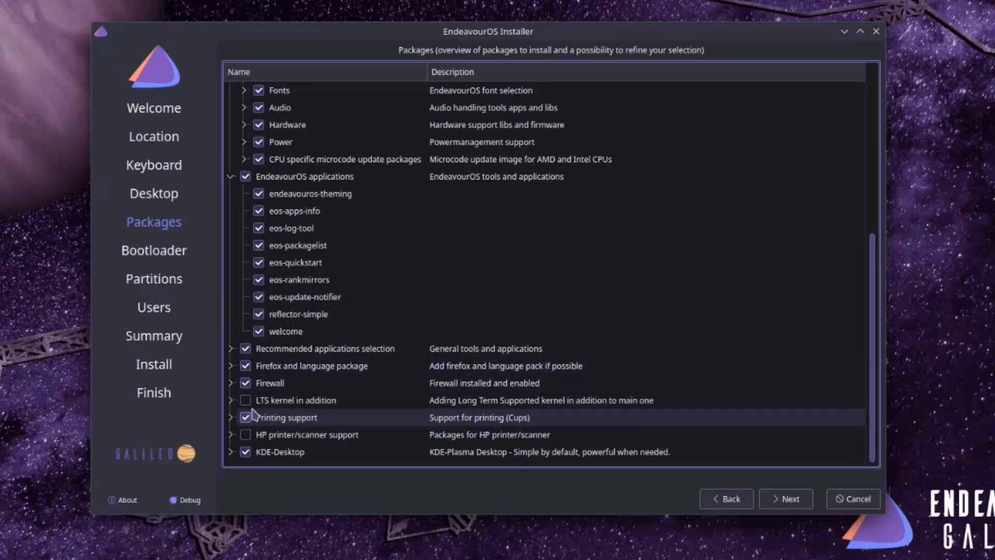
- Tick Printing support, review the KDE-Desktop packages, and proceed to the bootloader page
{"action": "left_click", "coordinate": [245, 417]}
{"action": "left_click", "coordinate": [231, 452]}
{"action": "scroll", "coordinate": [610, 340], "scroll_direction": "down", "scroll_amount": 8}
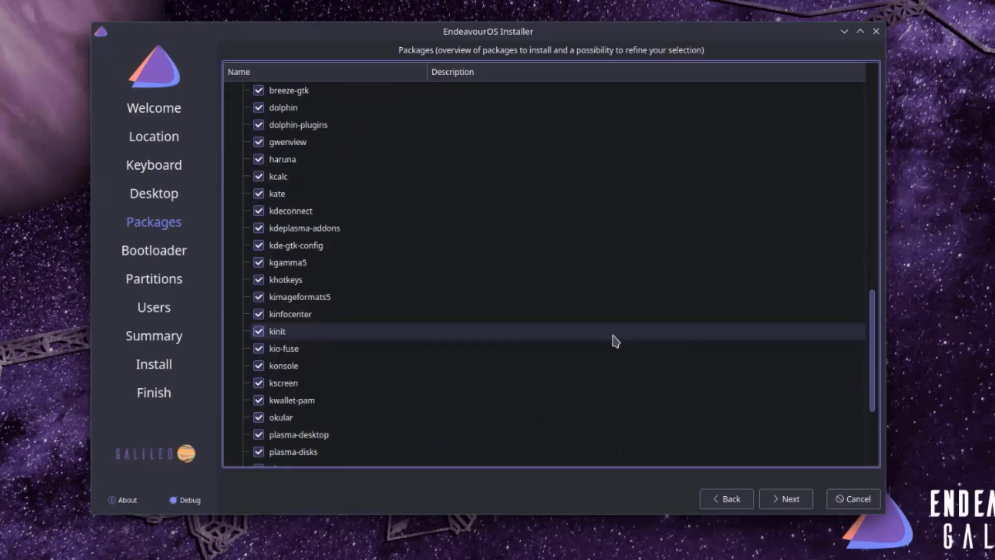
{"action": "scroll", "coordinate": [615, 339], "scroll_direction": "up", "scroll_amount": 10}
{"action": "scroll", "coordinate": [614, 338], "scroll_direction": "down", "scroll_amount": 13}
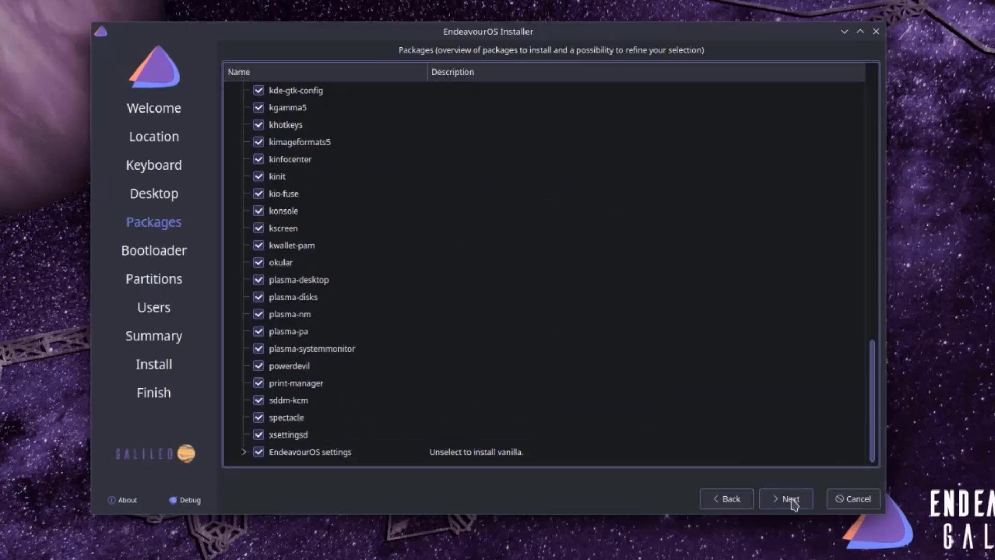
{"action": "scroll", "coordinate": [780, 425], "scroll_direction": "up", "scroll_amount": 9}
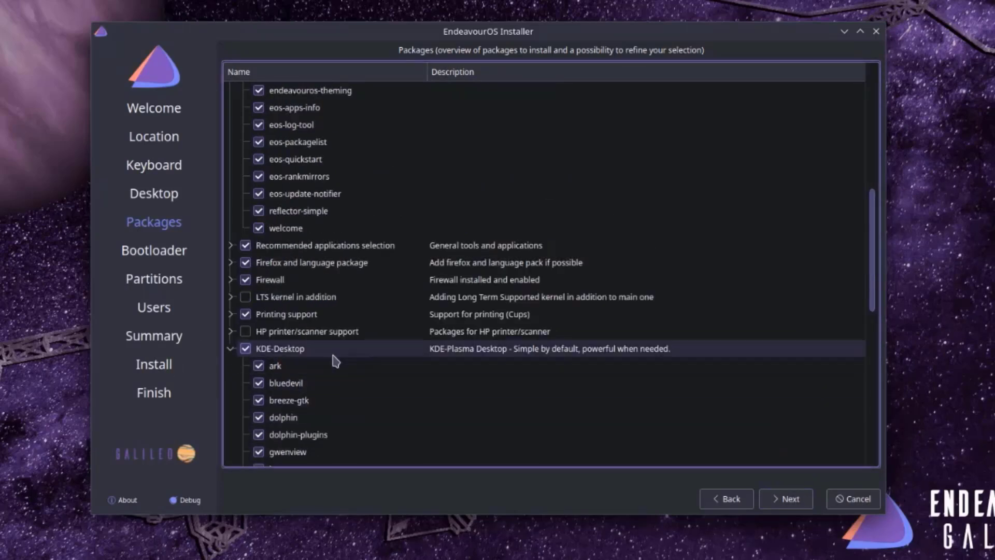
{"action": "left_click", "coordinate": [784, 499]}
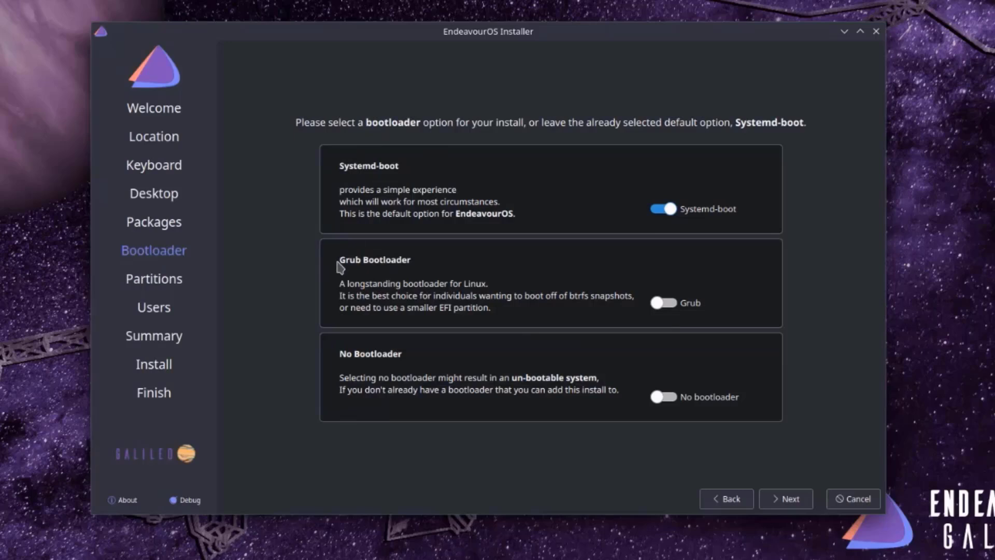
- Switch the bootloader from Systemd-boot to Grub and continue to partitioning
{"action": "left_click", "coordinate": [670, 307]}
{"action": "left_click", "coordinate": [782, 497]}
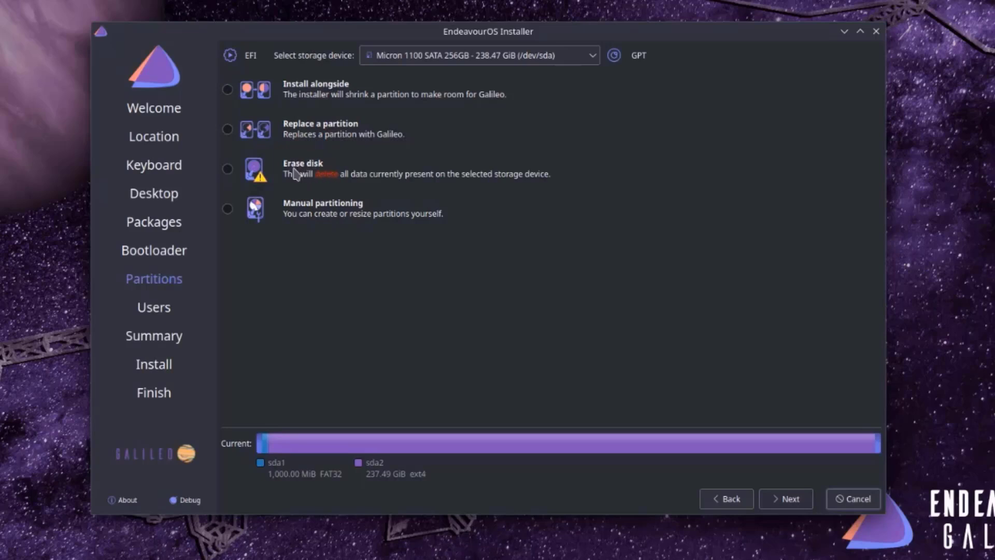
- Choose Erase disk, keeping No Swap and the ext4 filesystem, and continue
{"action": "left_click", "coordinate": [226, 175]}
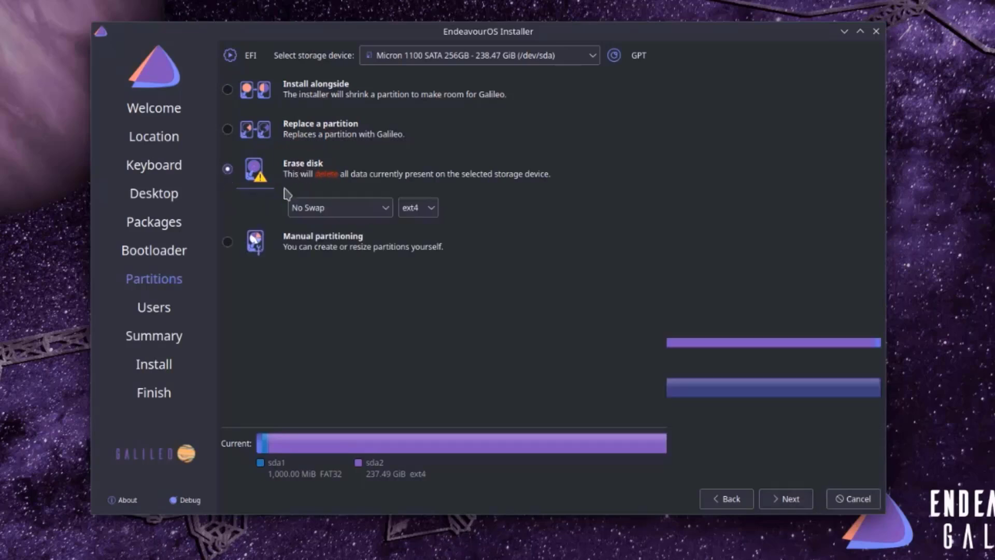
{"action": "left_click", "coordinate": [386, 213]}
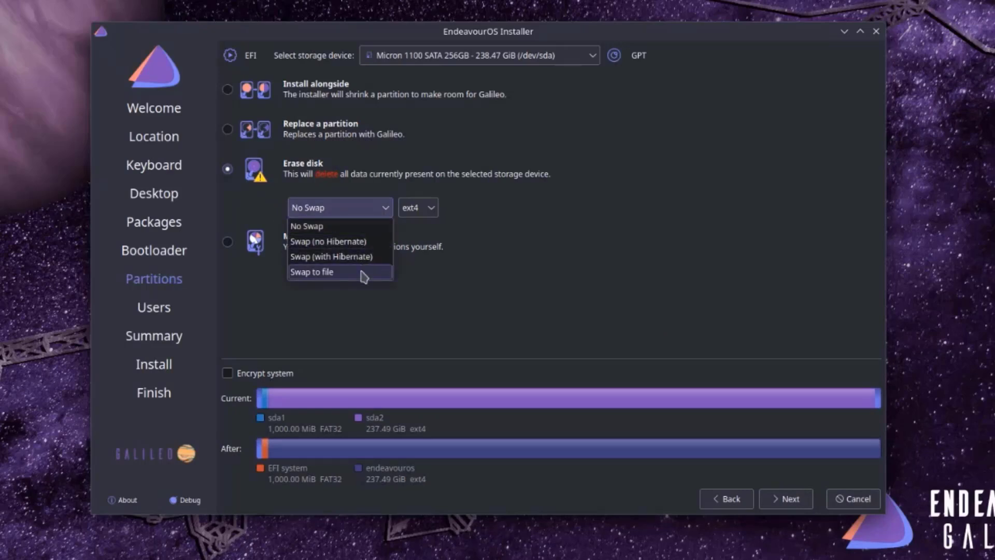
{"action": "left_click", "coordinate": [357, 228]}
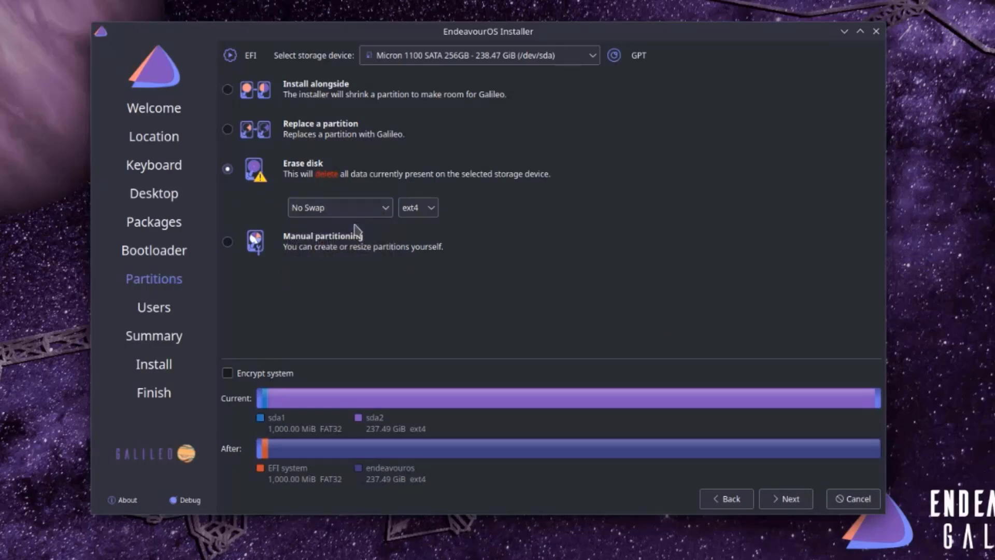
{"action": "left_click", "coordinate": [429, 212]}
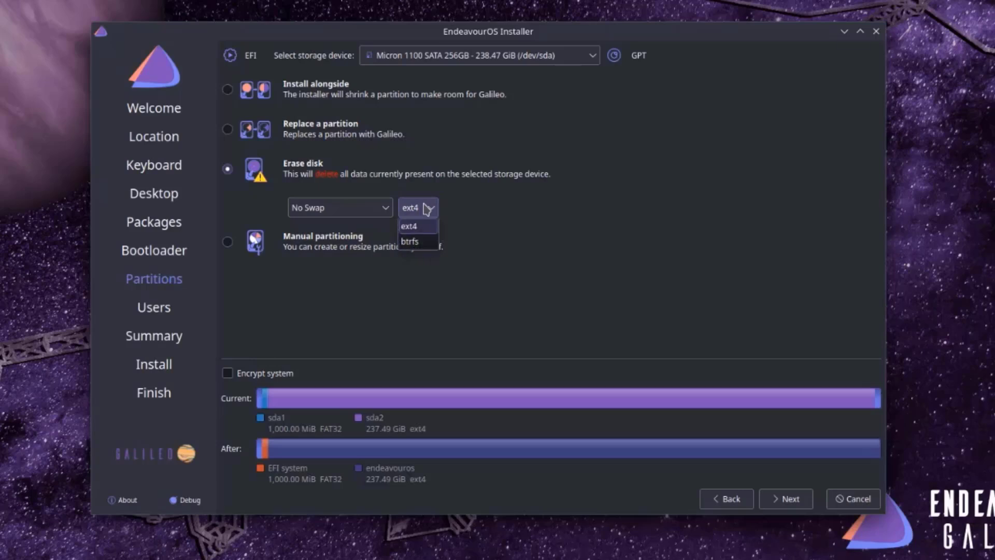
{"action": "left_click", "coordinate": [515, 231]}
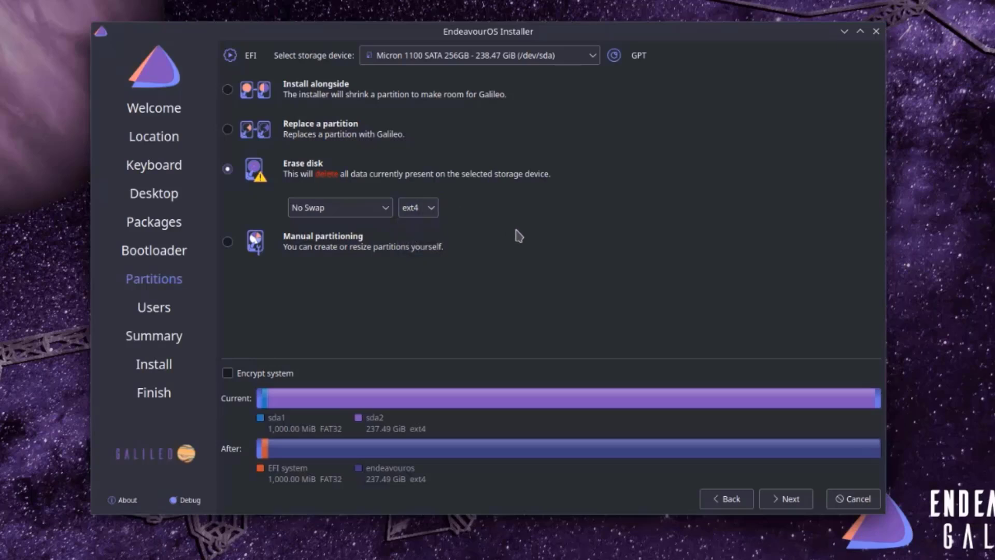
{"action": "left_click", "coordinate": [789, 499]}
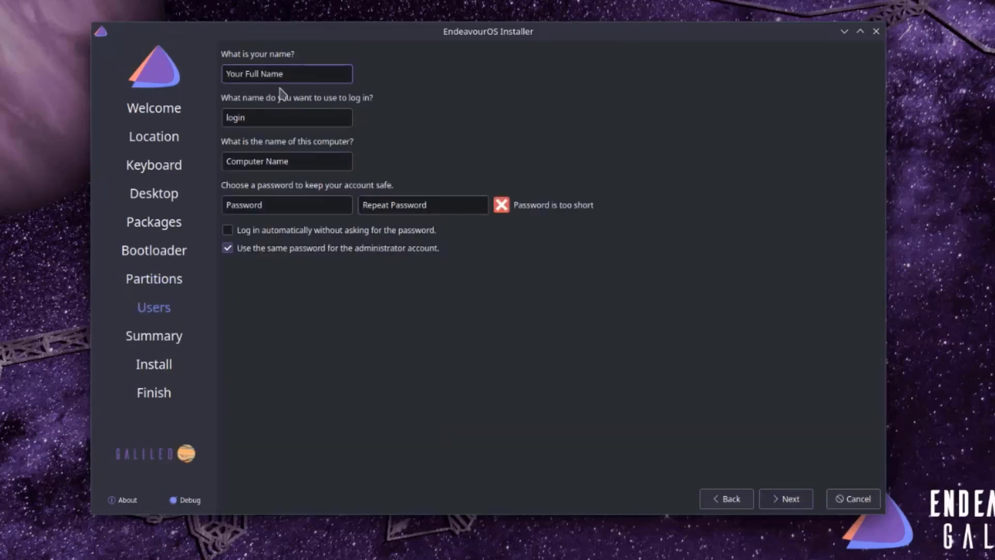
- Enter the user's name, set computer name 'dell', and type the account password twice
{"action": "type", "text": "john"}
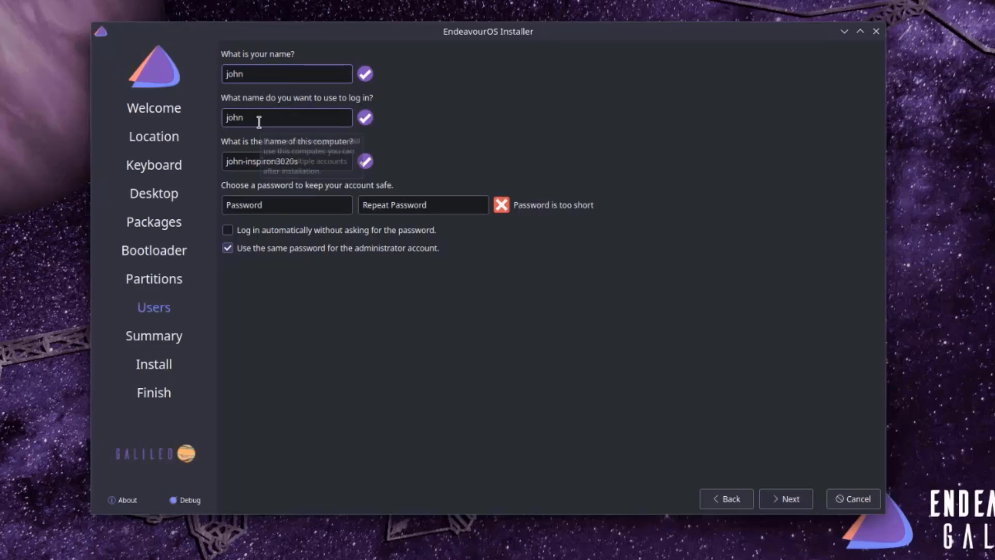
{"action": "left_click", "coordinate": [305, 162]}
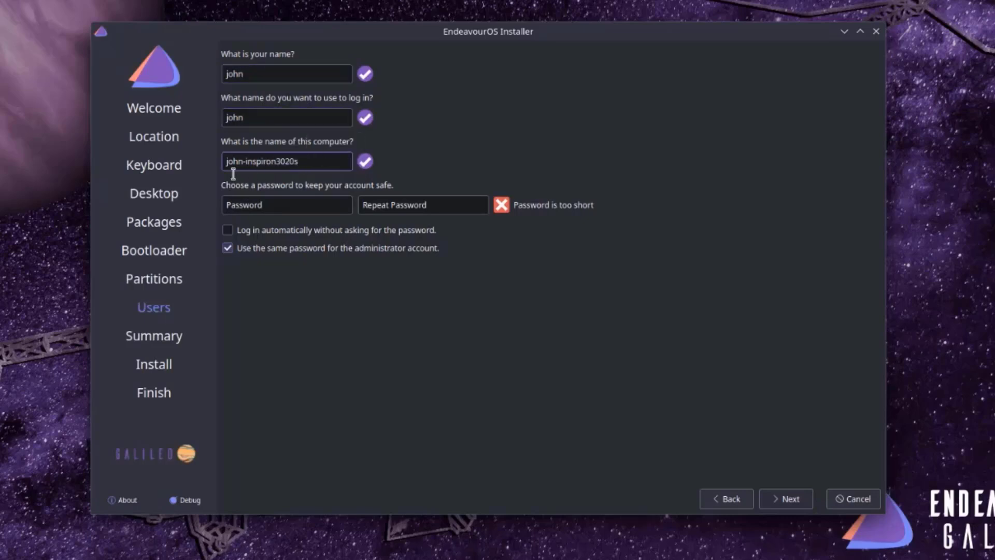
{"action": "key", "text": "ctrl+a"}
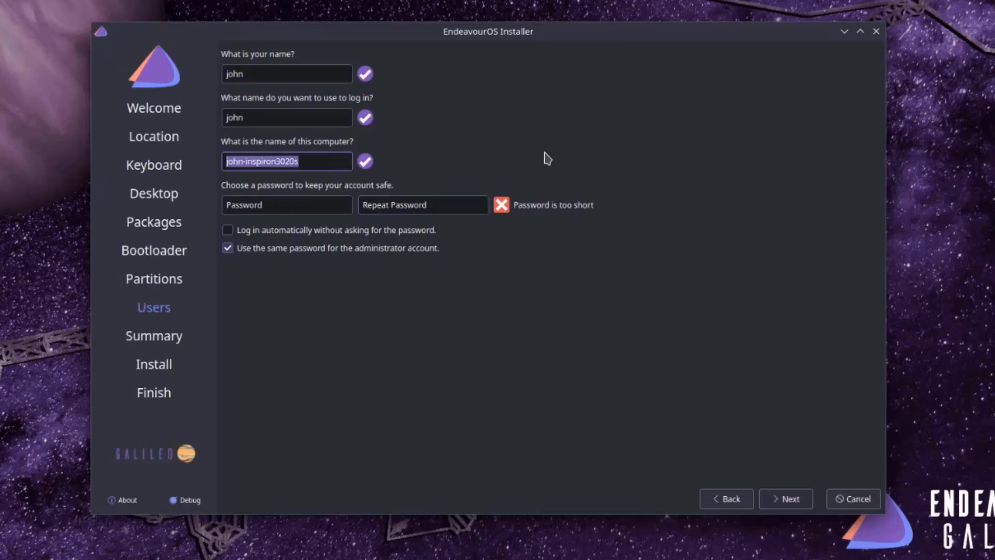
{"action": "type", "text": "dell"}
{"action": "key", "text": "Tab"}
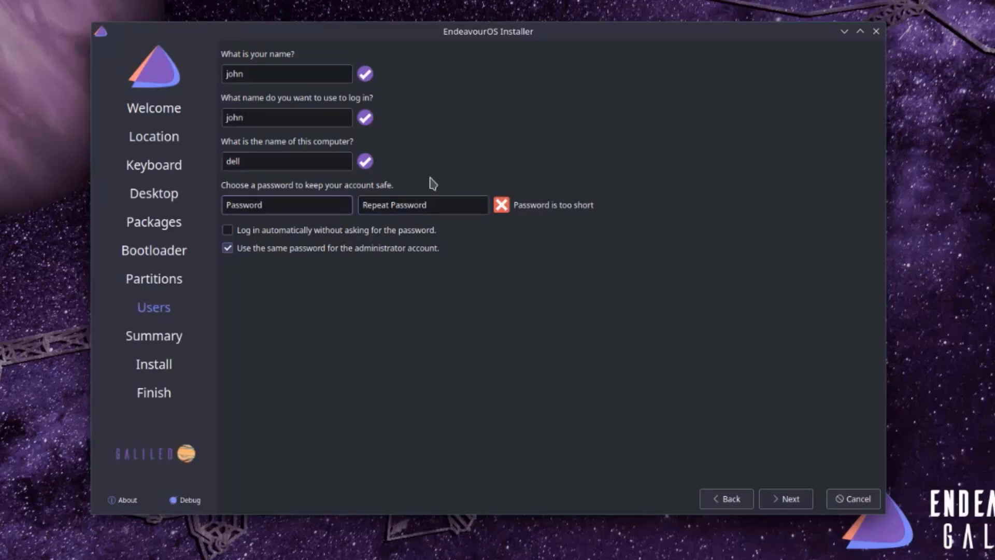
{"action": "left_click", "coordinate": [410, 208]}
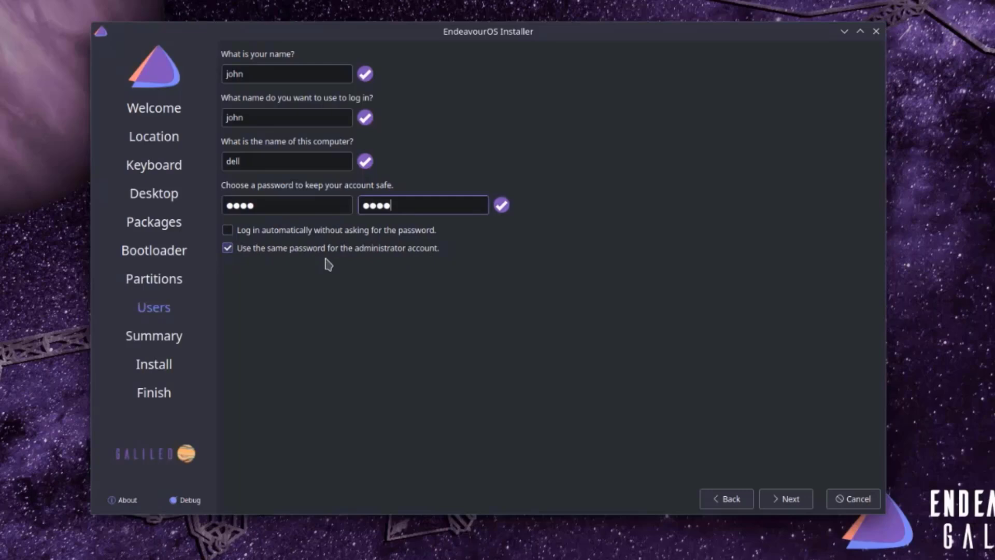
- Continue to the summary, start the installation and confirm Install now
{"action": "left_click", "coordinate": [789, 501]}
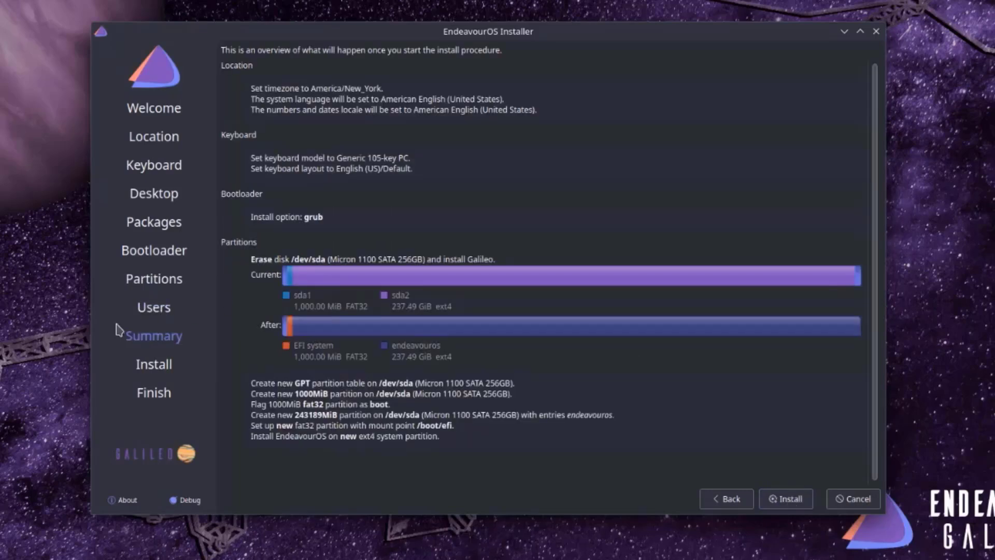
{"action": "left_click", "coordinate": [789, 500]}
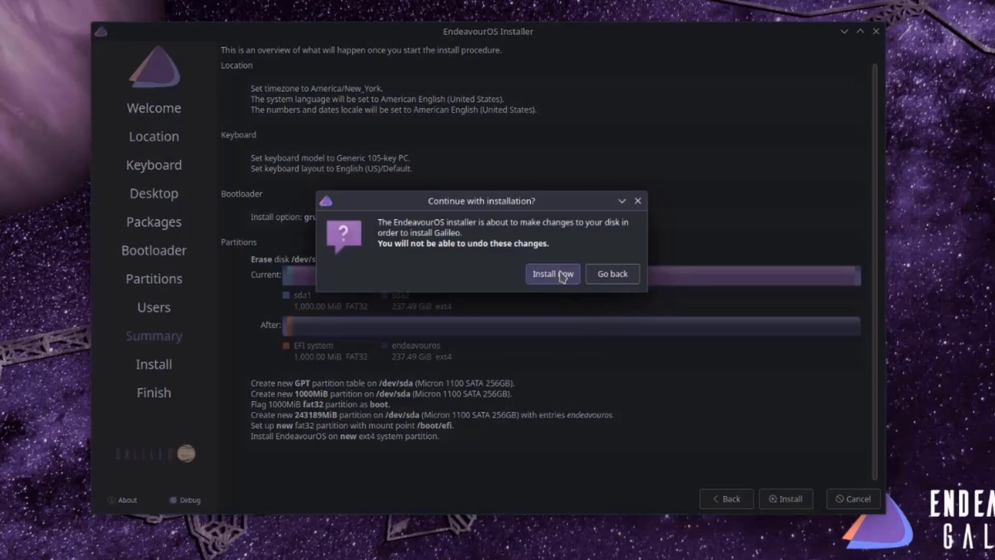
{"action": "left_click", "coordinate": [563, 276]}
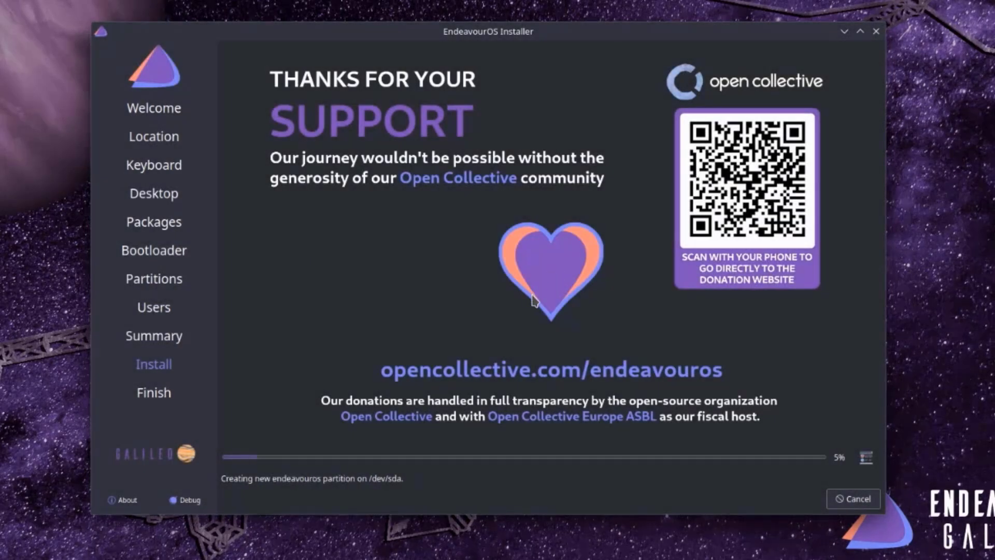
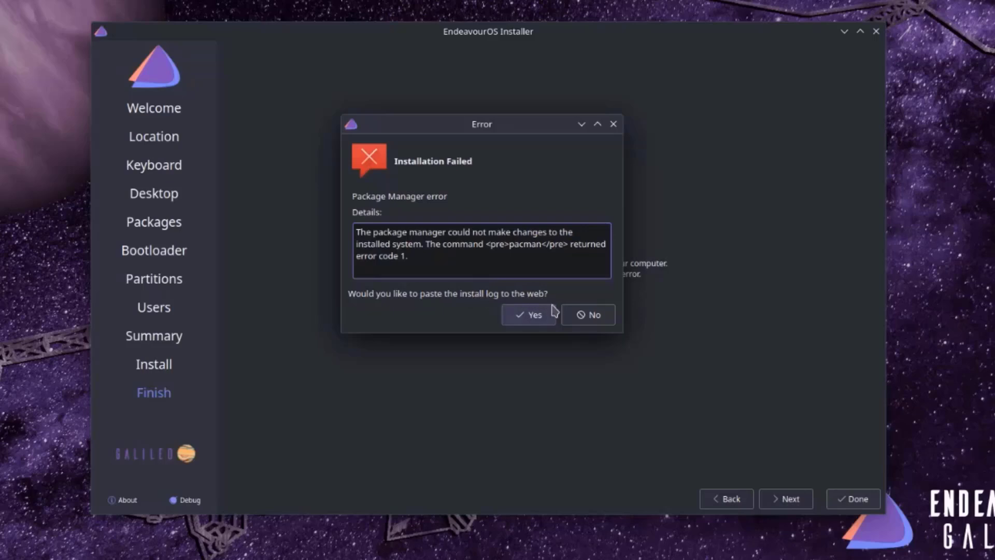
- Post the failed install log to termbin.com and view it in the browser
{"action": "left_click", "coordinate": [537, 318]}
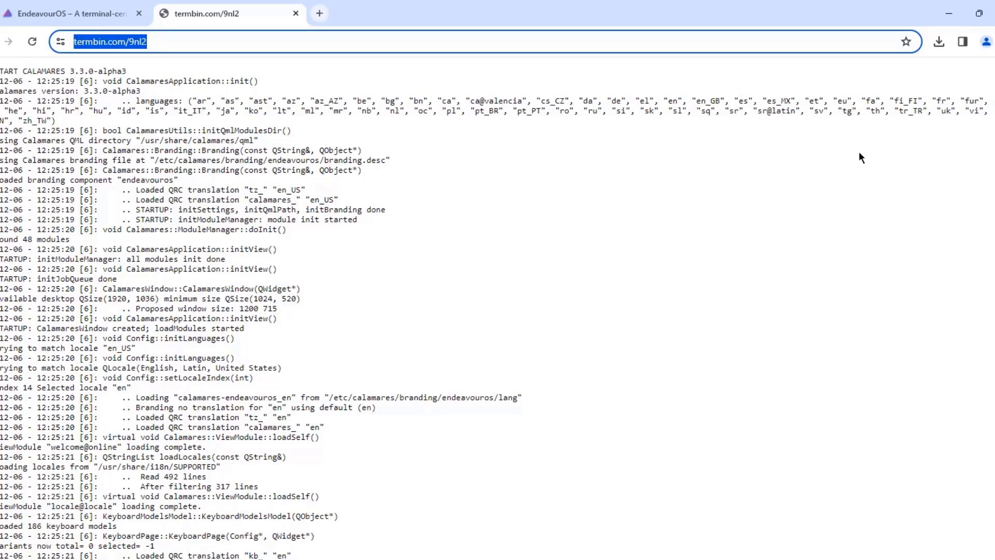
- Search the log for 'error' and step through the matches
{"action": "key", "text": "ctrl+f"}
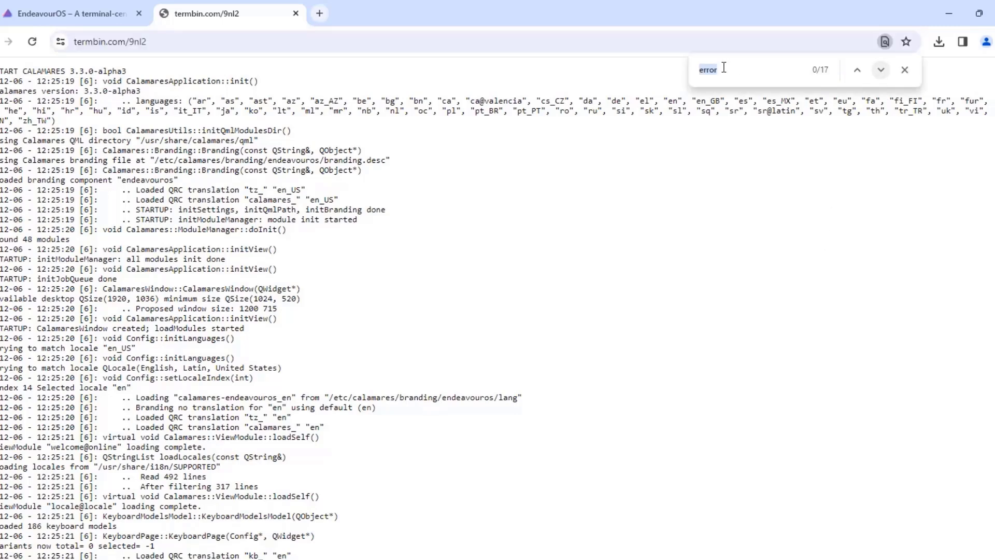
{"action": "left_click", "coordinate": [881, 70]}
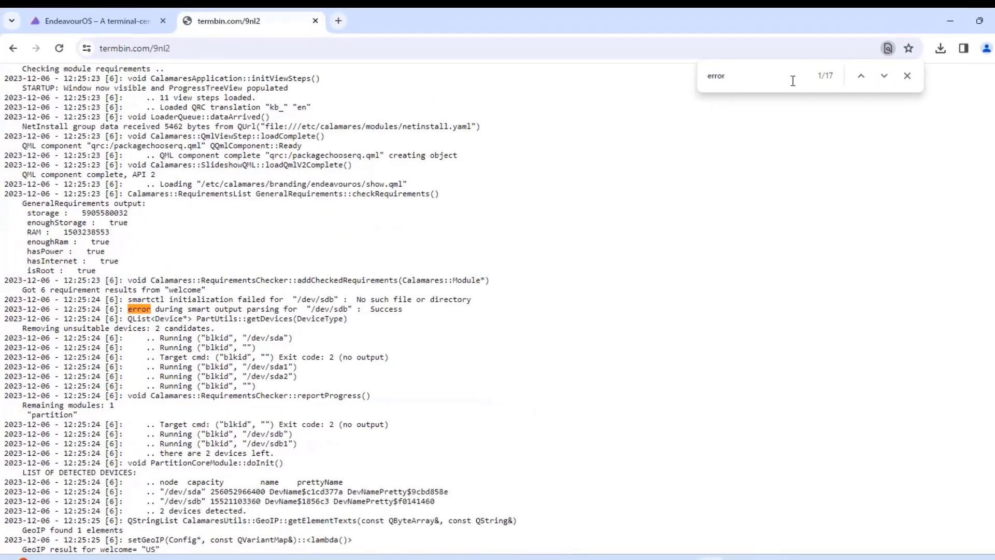
{"action": "left_click", "coordinate": [884, 76]}
{"action": "left_click", "coordinate": [884, 76]}
{"action": "left_click", "coordinate": [884, 76]}
{"action": "left_click", "coordinate": [884, 76]}
{"action": "left_click", "coordinate": [884, 76]}
{"action": "left_click", "coordinate": [884, 76]}
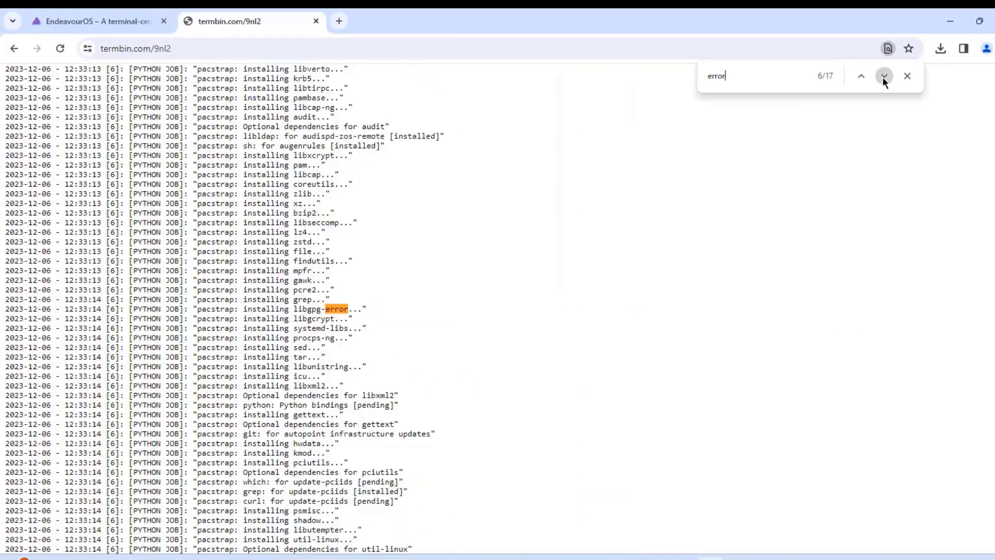
{"action": "left_click", "coordinate": [884, 76]}
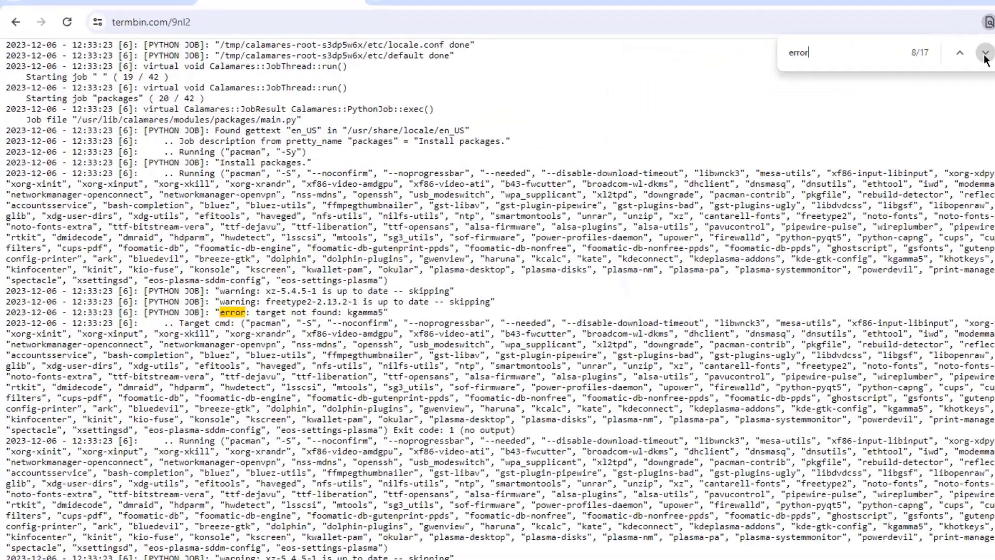
{"action": "left_click", "coordinate": [985, 59]}
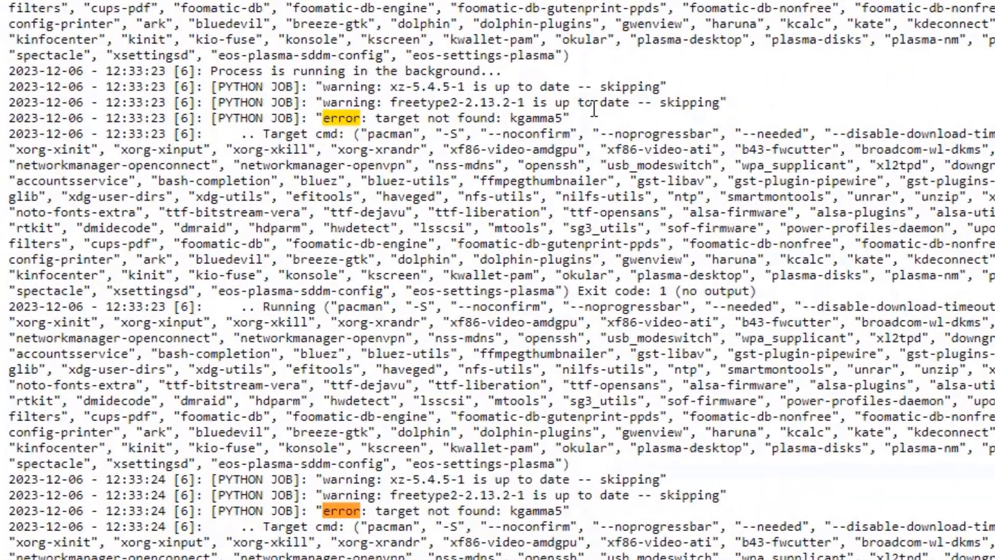
- Select the 'error: target not found: kgamma5' message and search for other occurrences of it
{"action": "left_click_drag", "start_coordinate": [563, 118], "coordinate": [329, 117]}
{"action": "key", "text": "ctrl+f"}
{"action": "key", "text": "Return"}
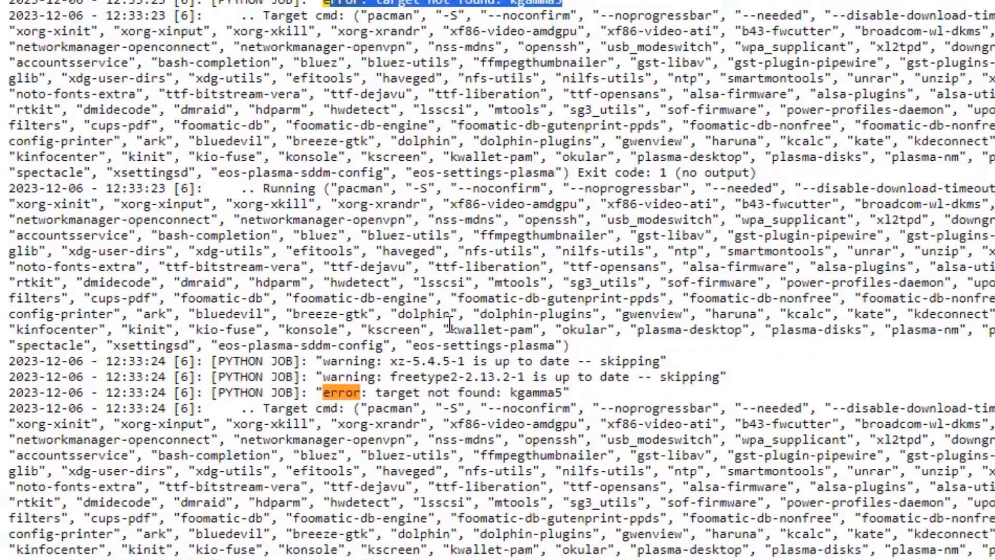
{"action": "key", "text": "Escape"}
{"action": "scroll", "coordinate": [813, 403], "scroll_direction": "up", "scroll_amount": 4}
{"action": "left_click_drag", "start_coordinate": [329, 484], "coordinate": [563, 484]}
{"action": "scroll", "coordinate": [337, 356], "scroll_direction": "down", "scroll_amount": 3}
{"action": "left_click_drag", "start_coordinate": [337, 356], "coordinate": [317, 355]}
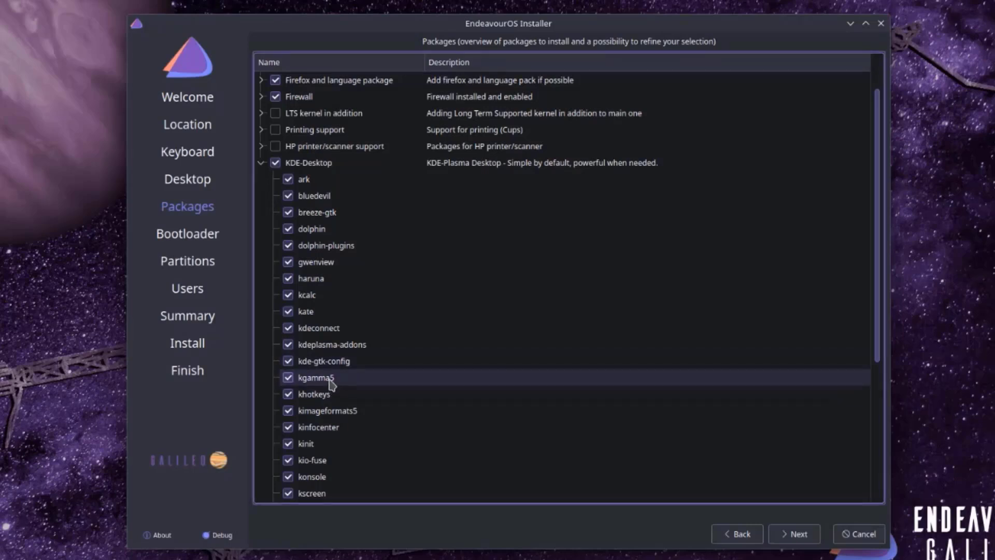
- Uncheck kgamma5 under KDE-Desktop and choose Grub as the bootloader
{"action": "left_click", "coordinate": [288, 378]}
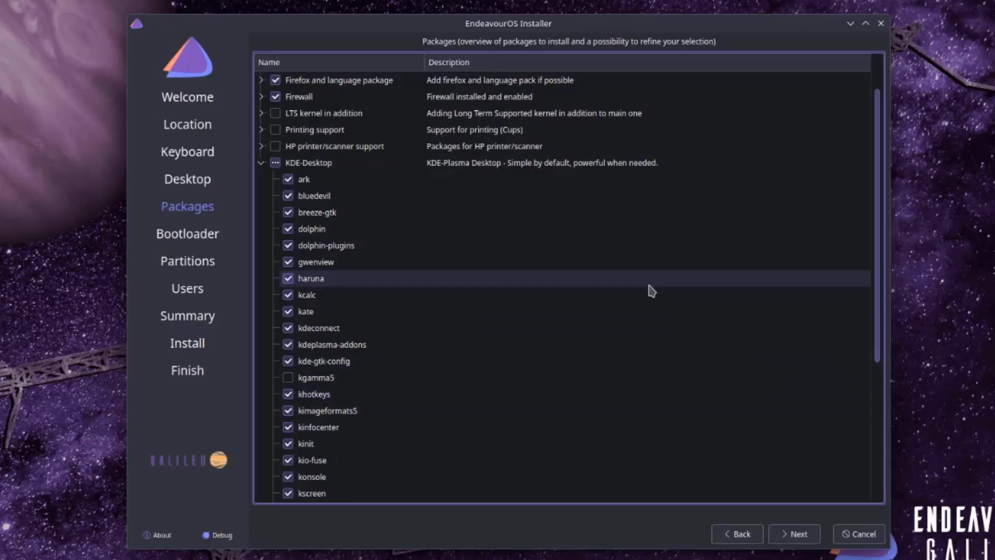
{"action": "left_click", "coordinate": [796, 534]}
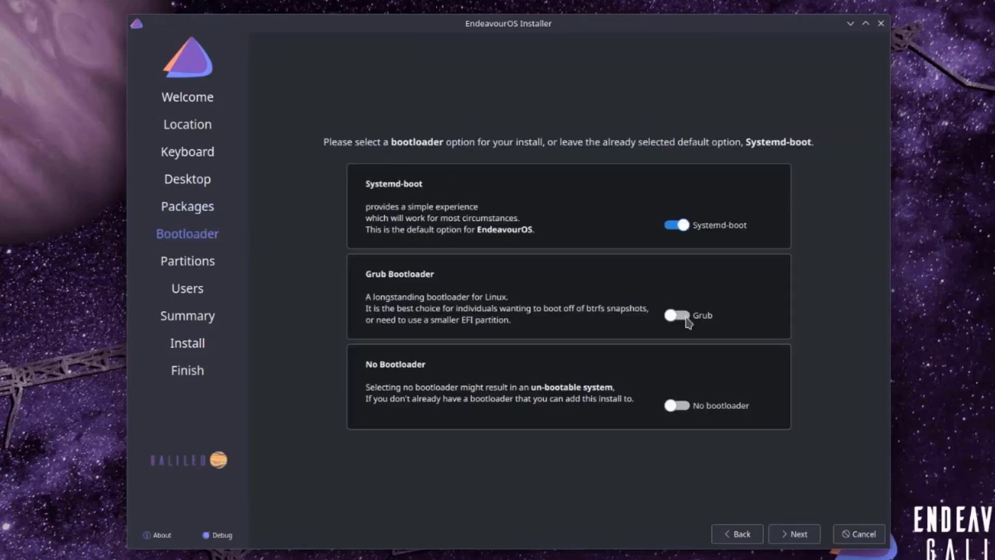
{"action": "left_click", "coordinate": [678, 315]}
- Set partitioning to Erase disk with No Swap and an ext4 filesystem
{"action": "left_click", "coordinate": [798, 534]}
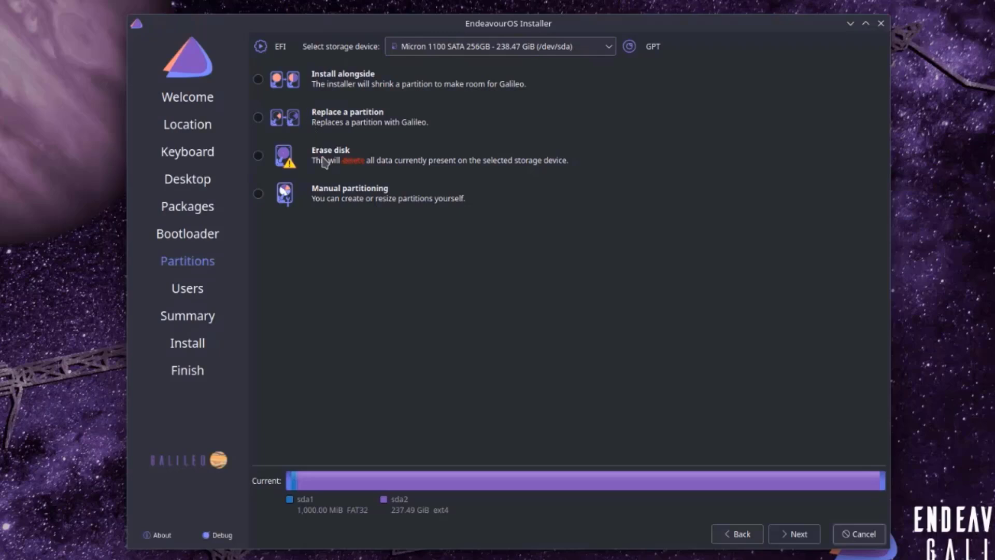
{"action": "left_click", "coordinate": [267, 159]}
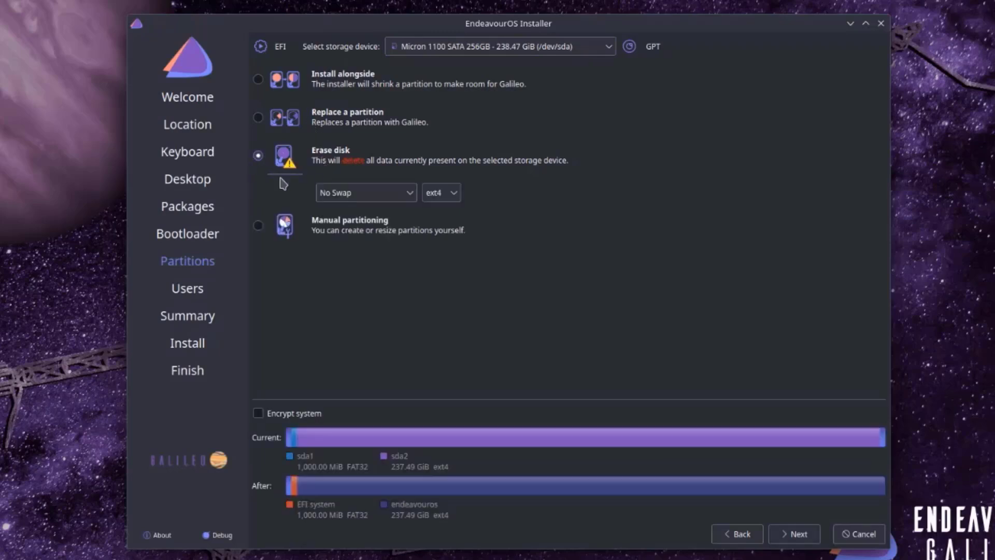
{"action": "left_click", "coordinate": [411, 194]}
{"action": "left_click", "coordinate": [399, 207]}
{"action": "left_click", "coordinate": [454, 194]}
{"action": "left_click", "coordinate": [454, 198]}
{"action": "left_click", "coordinate": [455, 200]}
{"action": "left_click", "coordinate": [446, 207]}
- Fill in the user's name, computer name 'dell', and the account password twice
{"action": "left_click", "coordinate": [794, 534]}
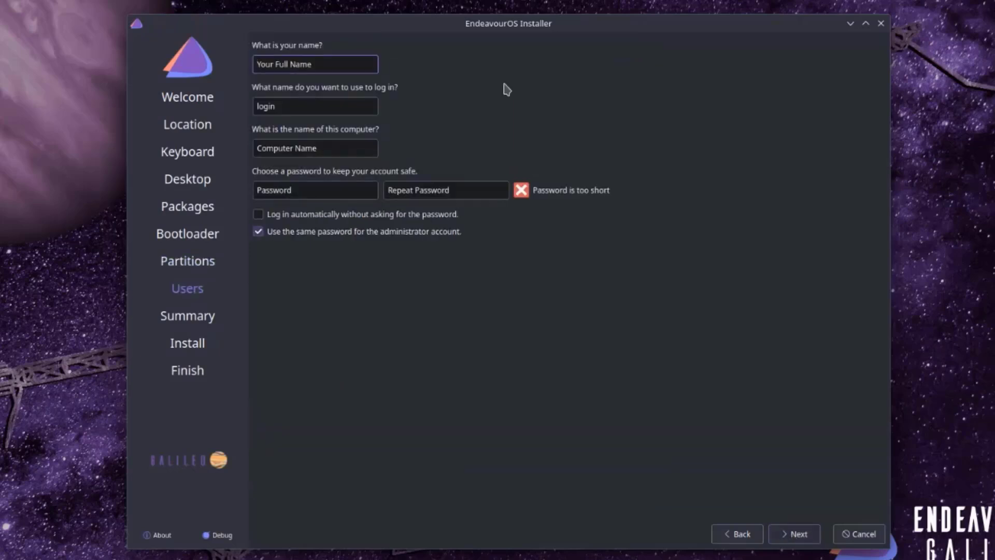
{"action": "type", "text": "john"}
{"action": "key", "text": "Tab"}
{"action": "key", "text": "Tab"}
{"action": "type", "text": "dell"}
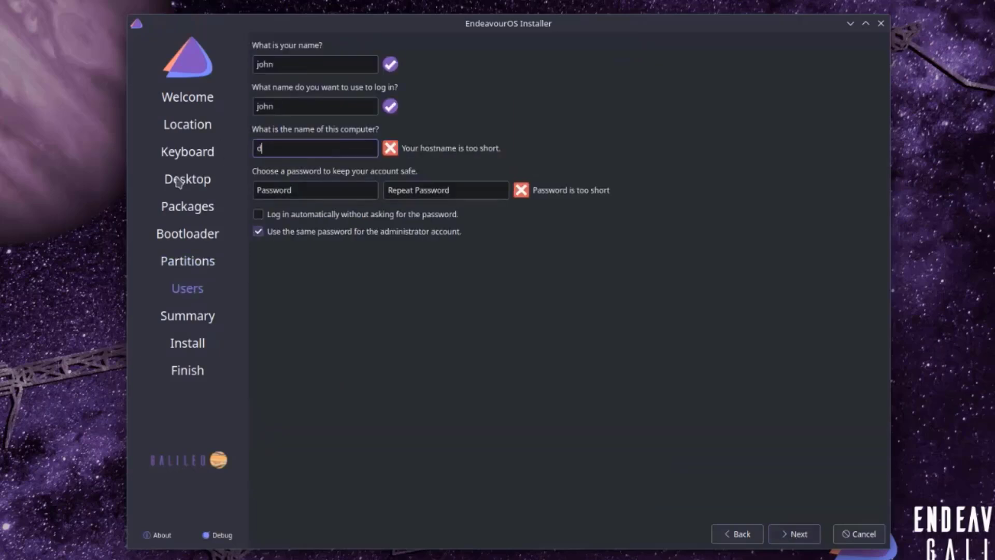
{"action": "left_click", "coordinate": [300, 186]}
{"action": "left_click", "coordinate": [482, 196]}
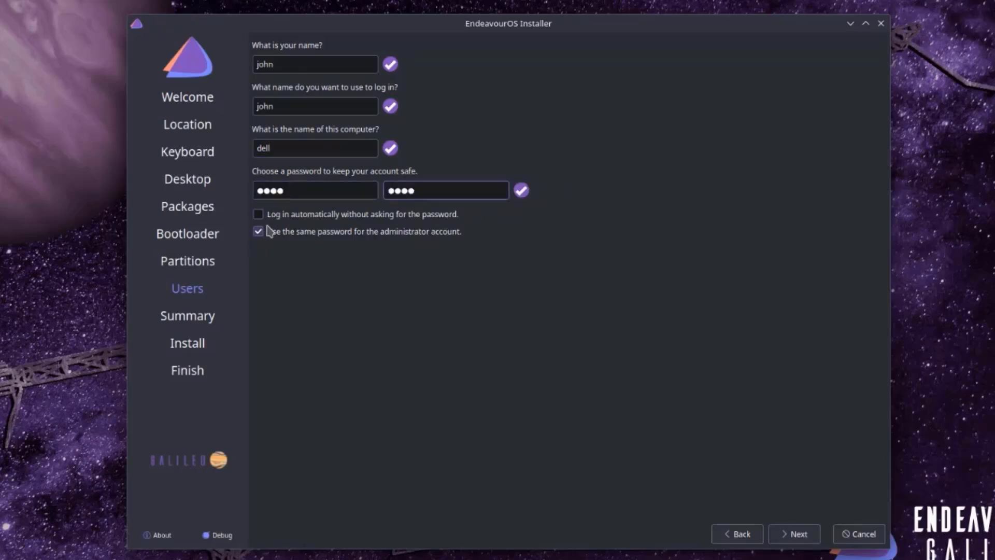
- Review the summary and confirm erasing the disk to install EndeavourOS
{"action": "left_click", "coordinate": [794, 537]}
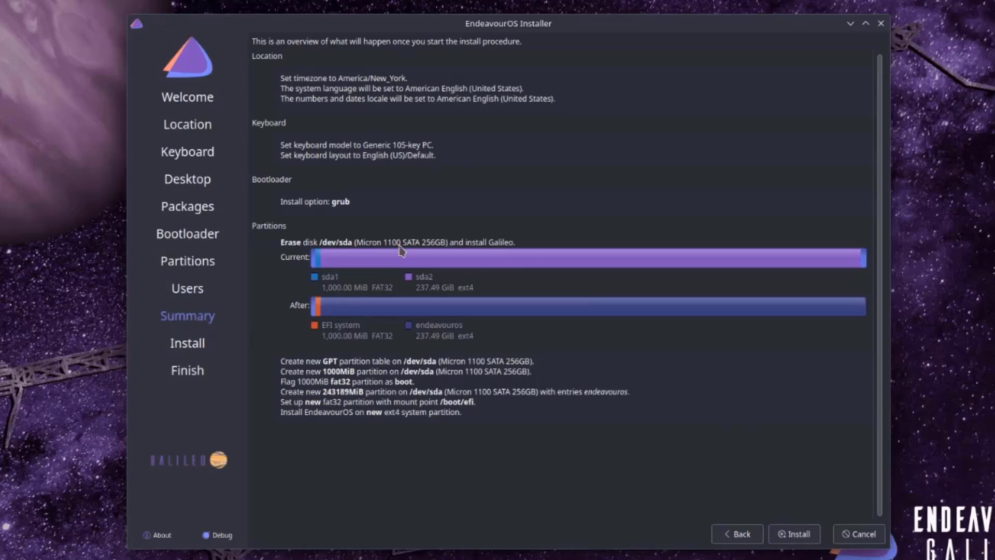
{"action": "left_click", "coordinate": [796, 536]}
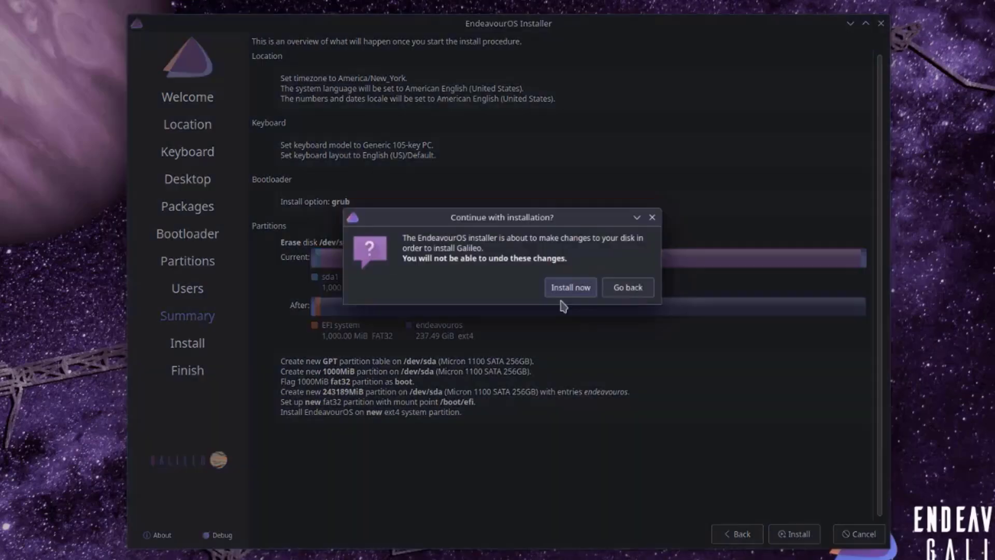
{"action": "left_click", "coordinate": [566, 293]}
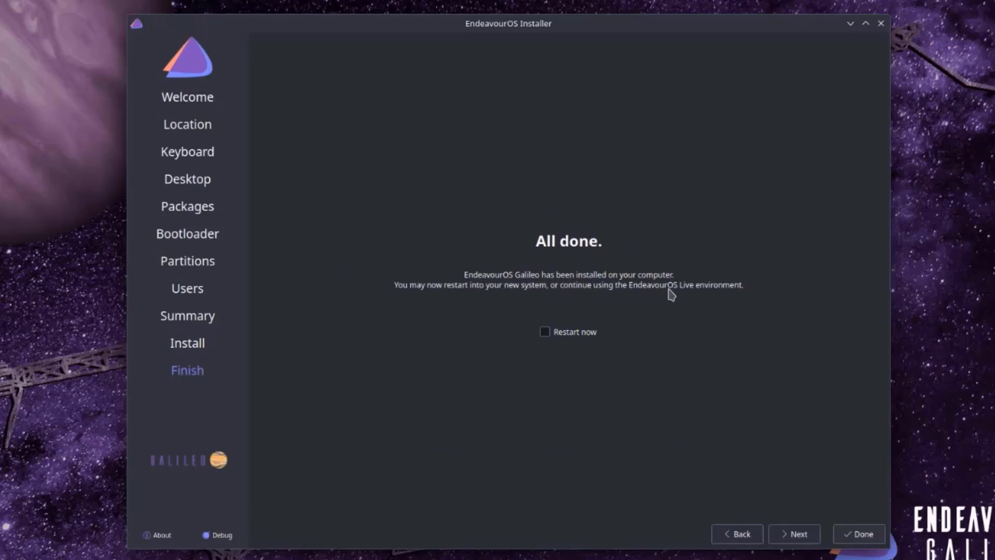
- Enable Restart now and finish the installer to reboot into the new system
{"action": "left_click", "coordinate": [555, 334]}
{"action": "left_click", "coordinate": [861, 535]}
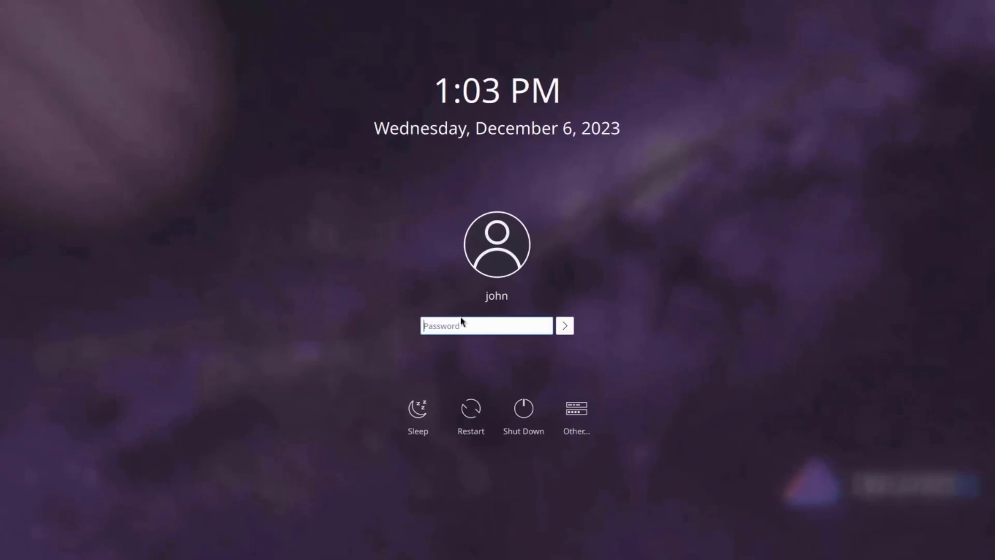
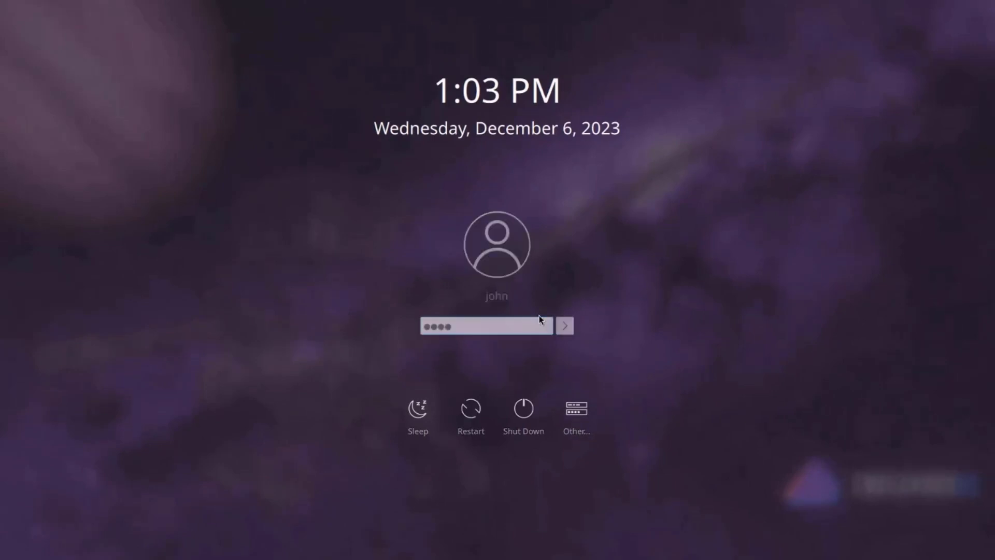
- Log in with the account password and view the Welcome window's General Info section
{"action": "key", "text": "Return"}
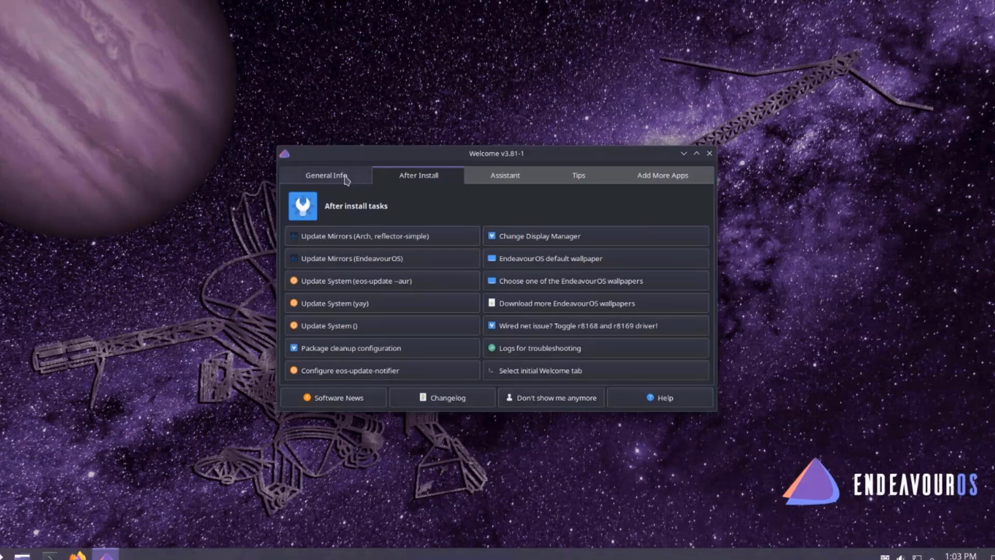
{"action": "left_click", "coordinate": [345, 176]}
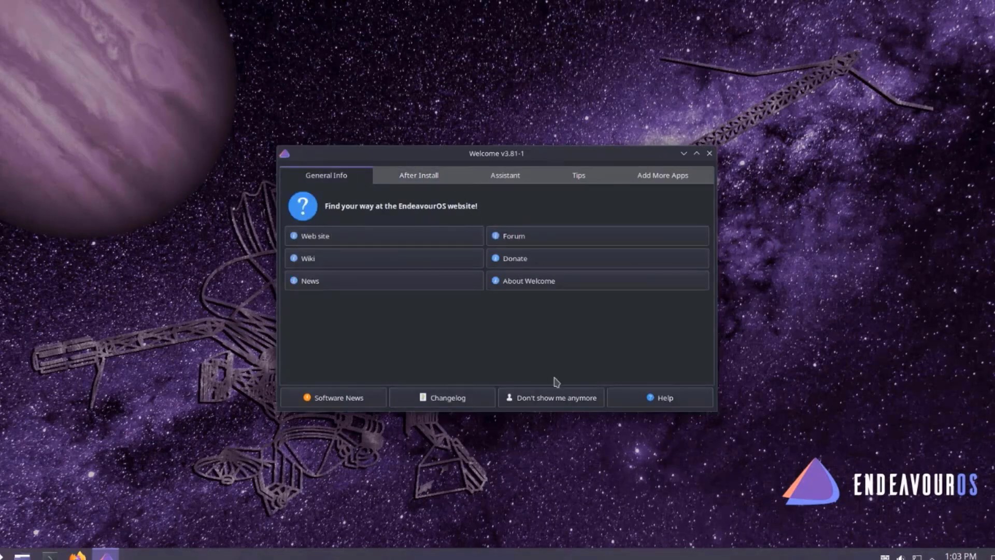
- Browse After Install, Assistant, Tips and Add More Apps, then choose Don't show me anymore
{"action": "left_click", "coordinate": [419, 175]}
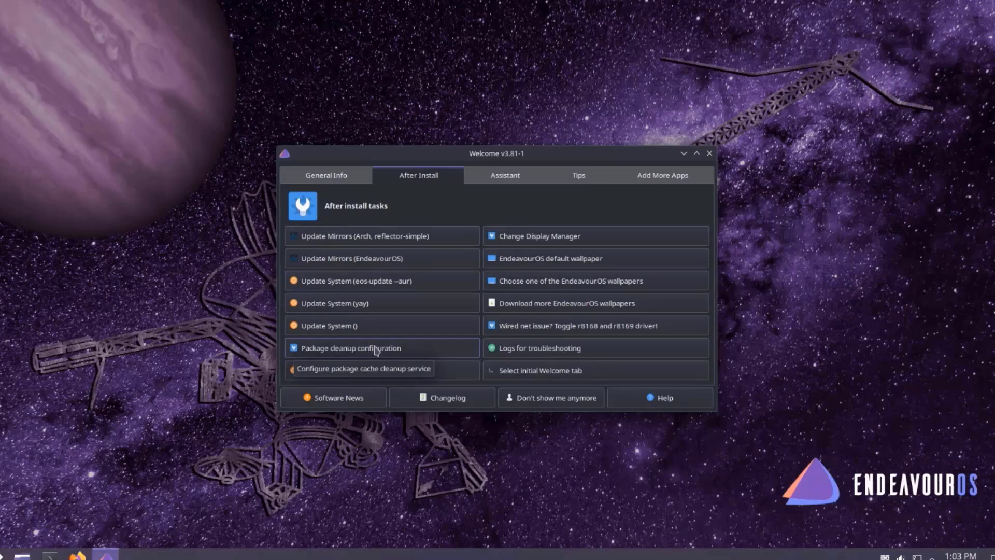
{"action": "left_click", "coordinate": [506, 176]}
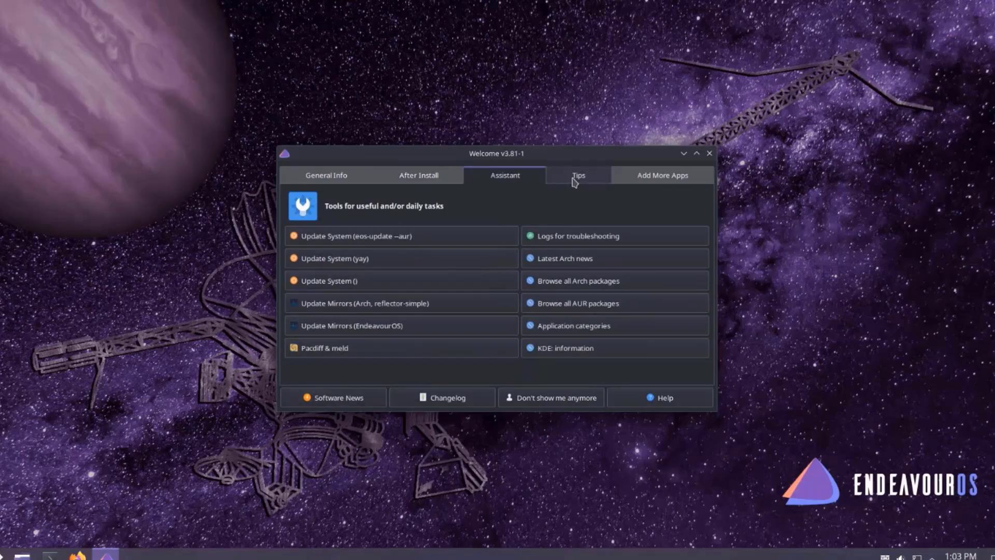
{"action": "left_click", "coordinate": [574, 179]}
{"action": "left_click", "coordinate": [666, 179]}
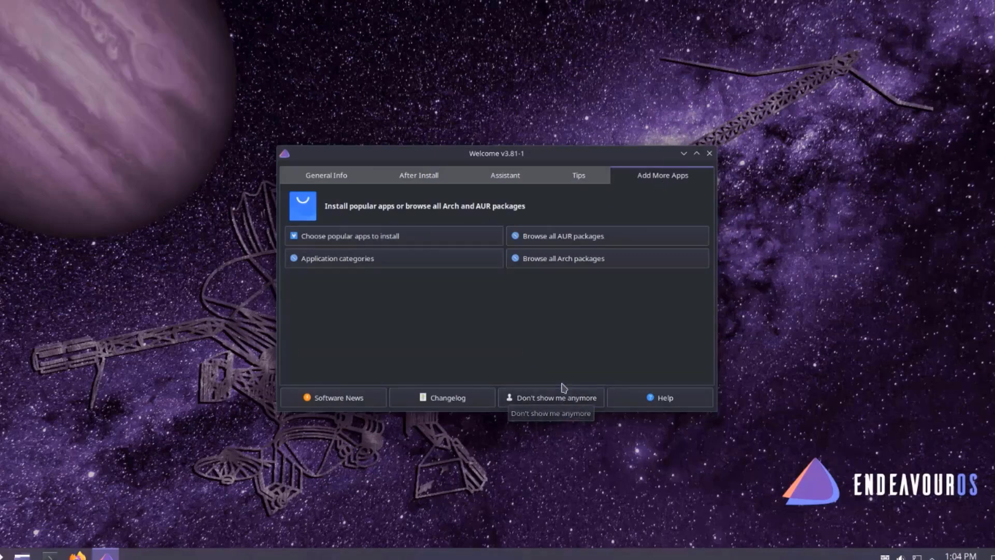
{"action": "left_click", "coordinate": [555, 399]}
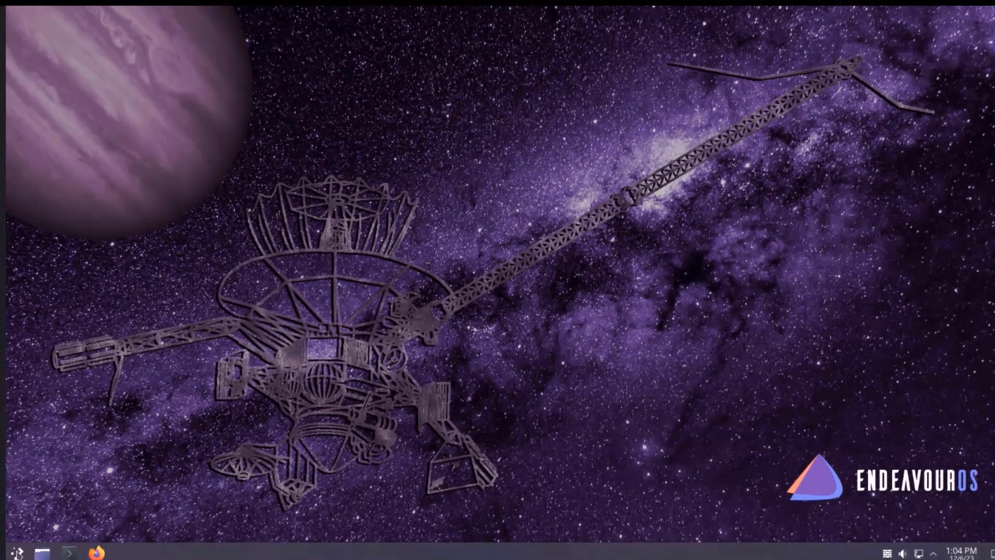
- Browse the launcher's All Applications, Internet, Multimedia, Office and System categories
{"action": "left_click", "coordinate": [17, 553]}
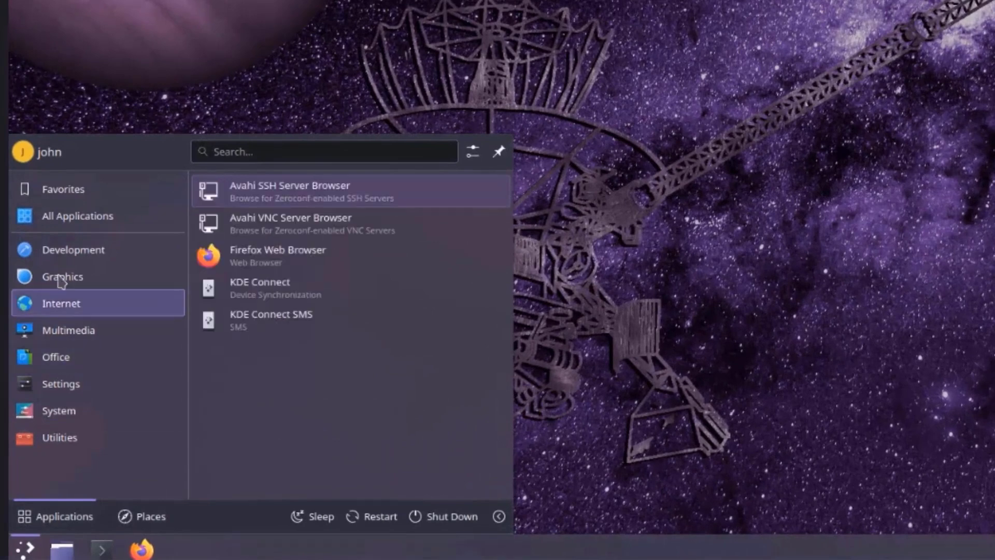
{"action": "mouse_move", "coordinate": [63, 195]}
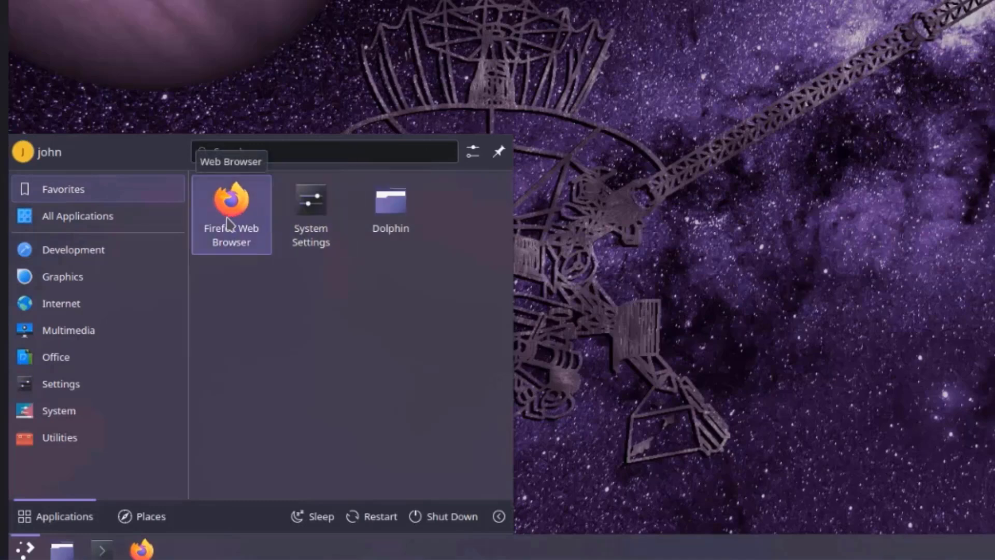
{"action": "mouse_move", "coordinate": [104, 228]}
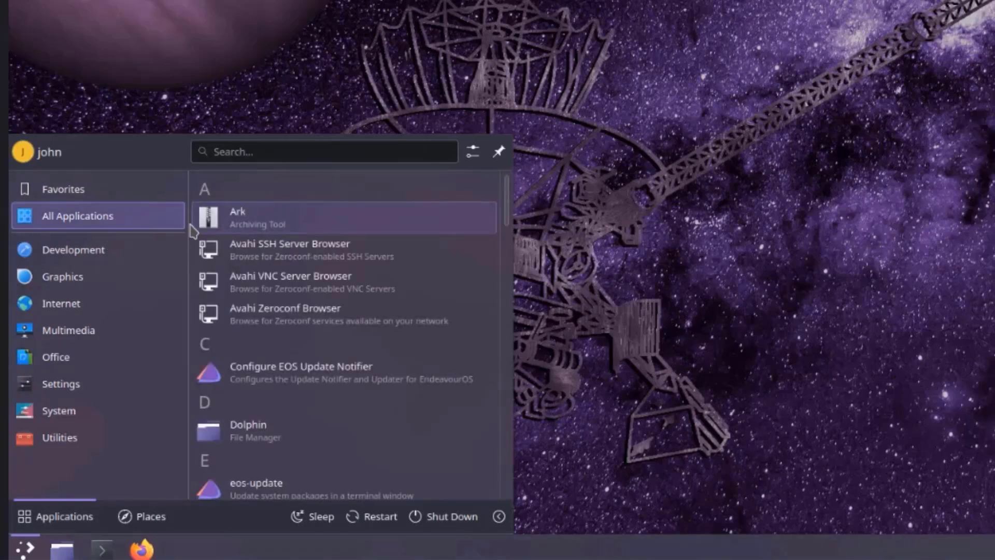
{"action": "scroll", "coordinate": [275, 317], "scroll_direction": "down", "scroll_amount": 1}
{"action": "scroll", "coordinate": [280, 317], "scroll_direction": "down", "scroll_amount": 4}
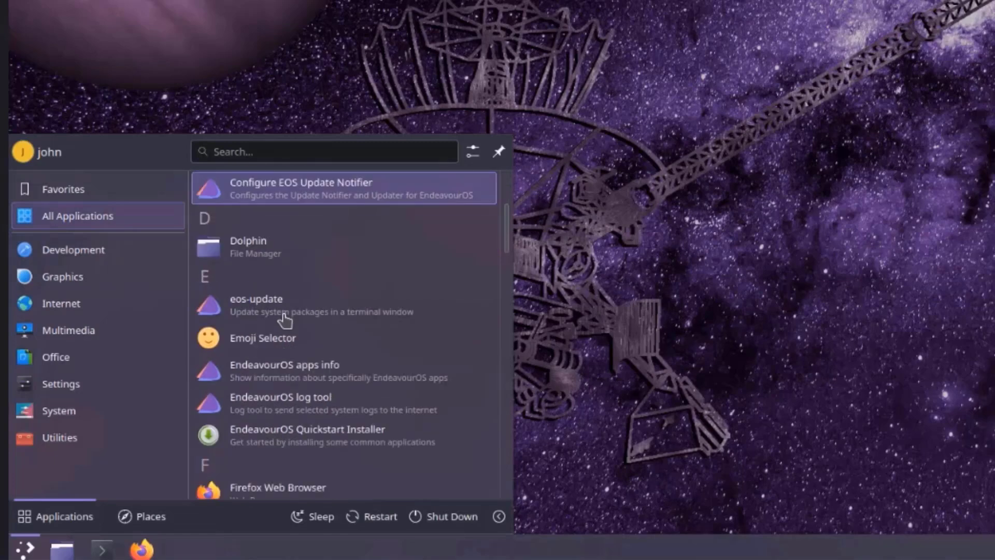
{"action": "mouse_move", "coordinate": [152, 298]}
{"action": "mouse_move", "coordinate": [82, 284]}
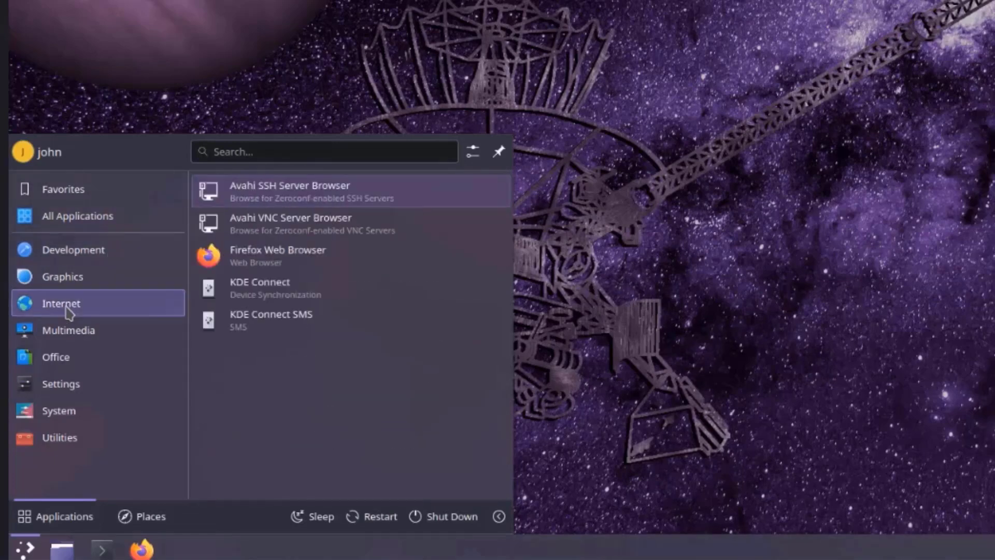
{"action": "mouse_move", "coordinate": [60, 340]}
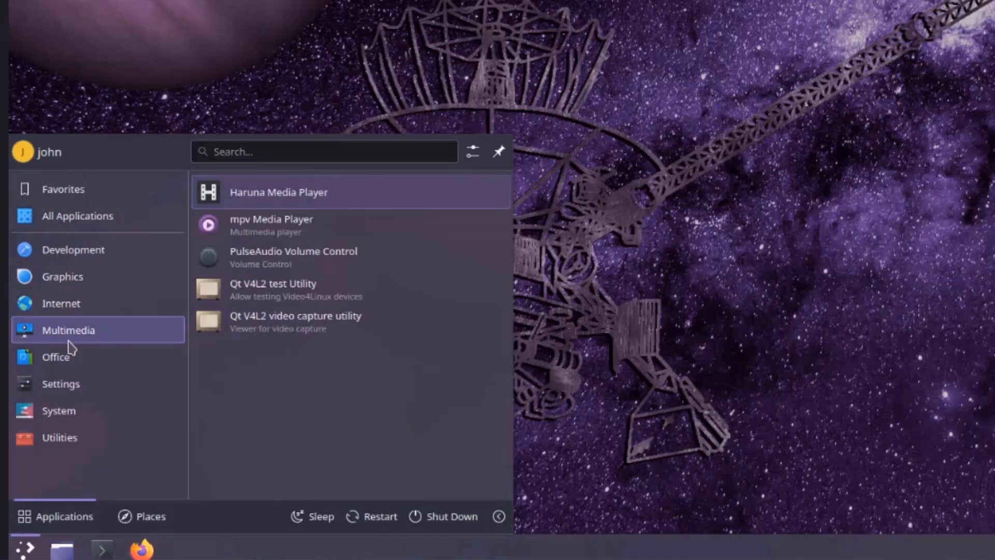
{"action": "mouse_move", "coordinate": [122, 359]}
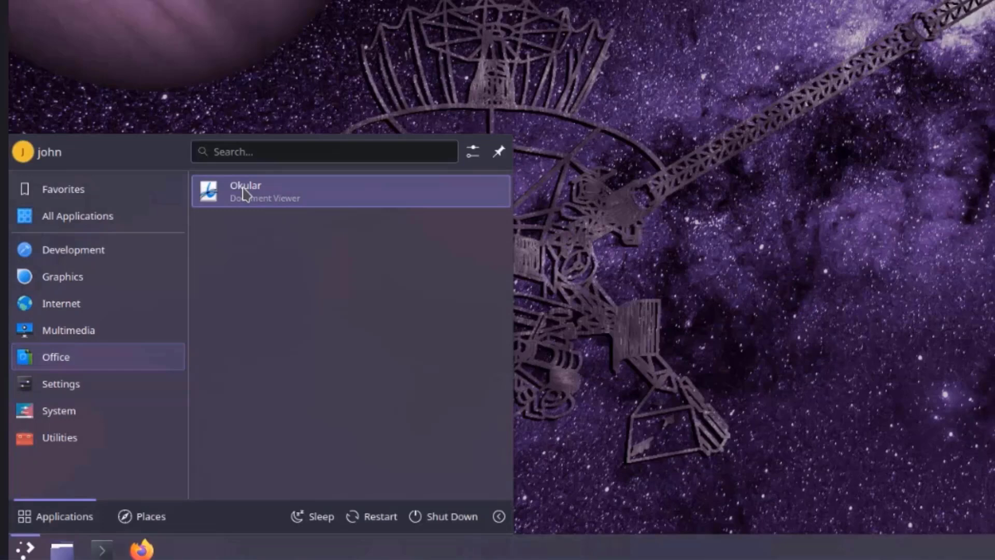
{"action": "mouse_move", "coordinate": [73, 407]}
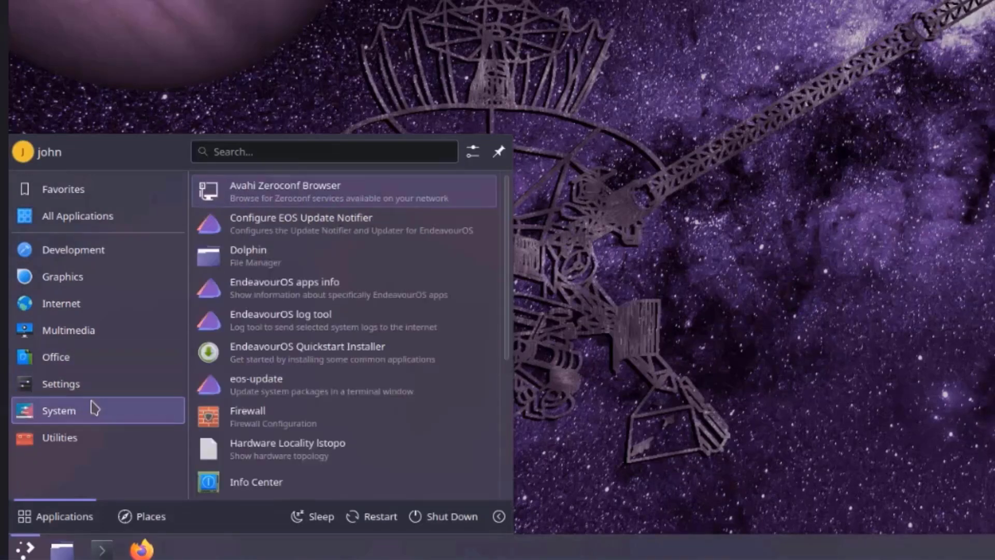
{"action": "scroll", "coordinate": [267, 280], "scroll_direction": "down", "scroll_amount": 3}
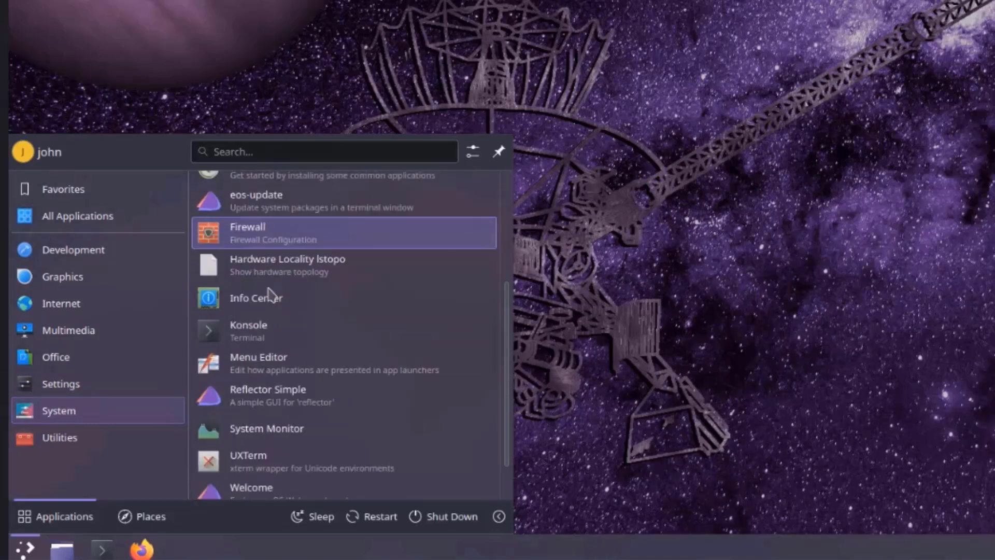
{"action": "scroll", "coordinate": [277, 327], "scroll_direction": "down", "scroll_amount": 1}
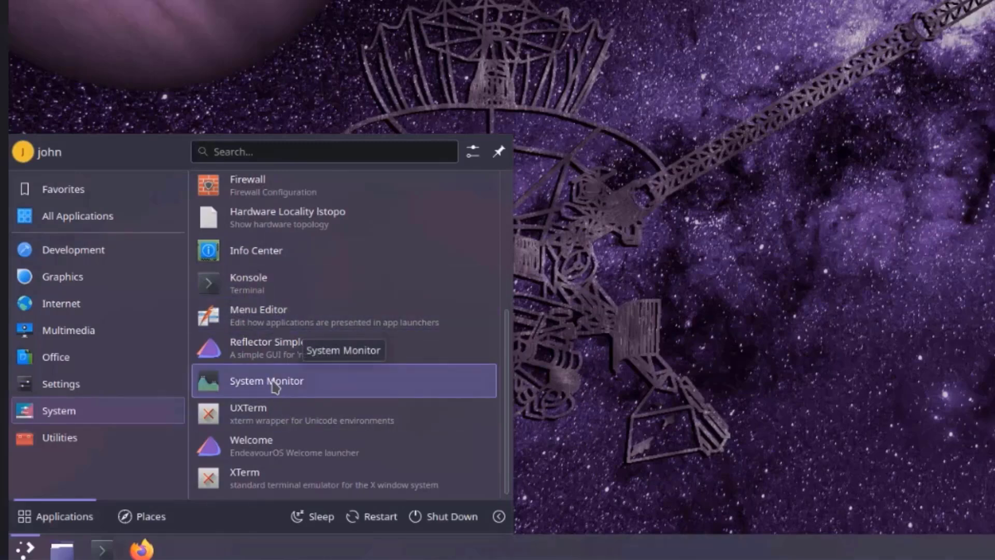
- Show the Utilities category's apps, then launch Dolphin from the taskbar
{"action": "left_click", "coordinate": [89, 443]}
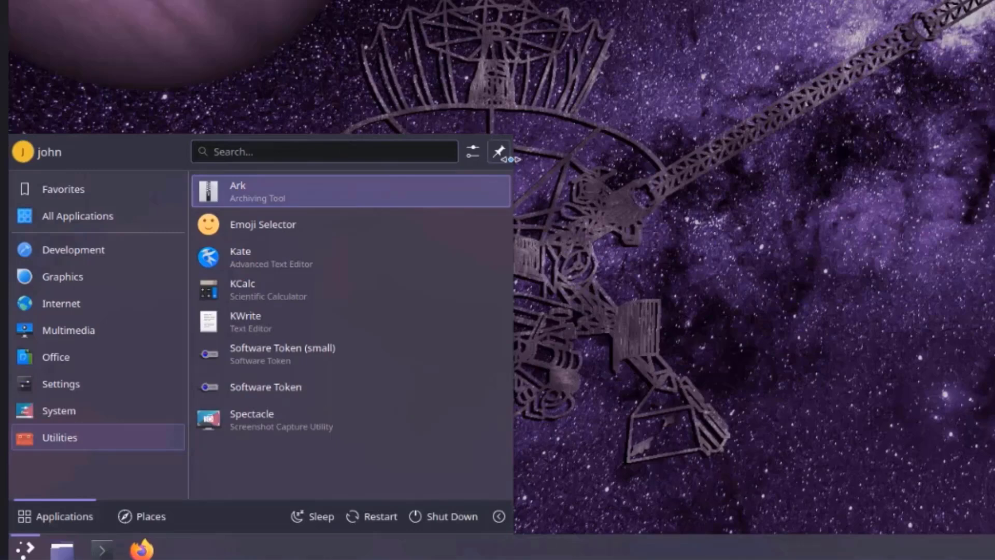
{"action": "mouse_move", "coordinate": [511, 159]}
{"action": "left_mouse_down"}
{"action": "mouse_move", "coordinate": [788, 159]}
{"action": "mouse_move", "coordinate": [514, 159]}
{"action": "left_mouse_up"}
{"action": "left_click", "coordinate": [61, 552]}
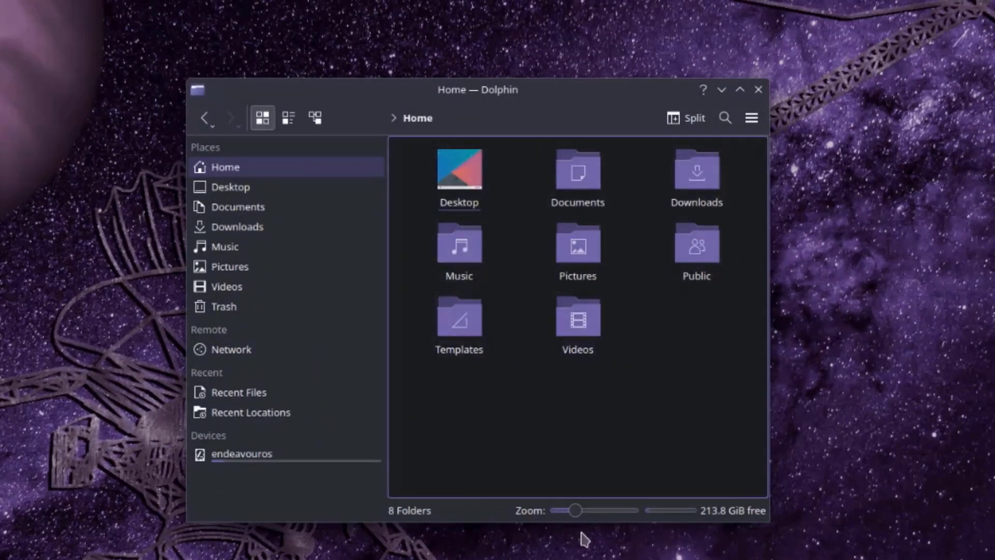
- Enlarge Dolphin's home-folder icons, reset them to 64 px, and close the windows
{"action": "mouse_move", "coordinate": [580, 512]}
{"action": "left_mouse_down"}
{"action": "mouse_move", "coordinate": [597, 514]}
{"action": "mouse_move", "coordinate": [578, 512]}
{"action": "left_mouse_up"}
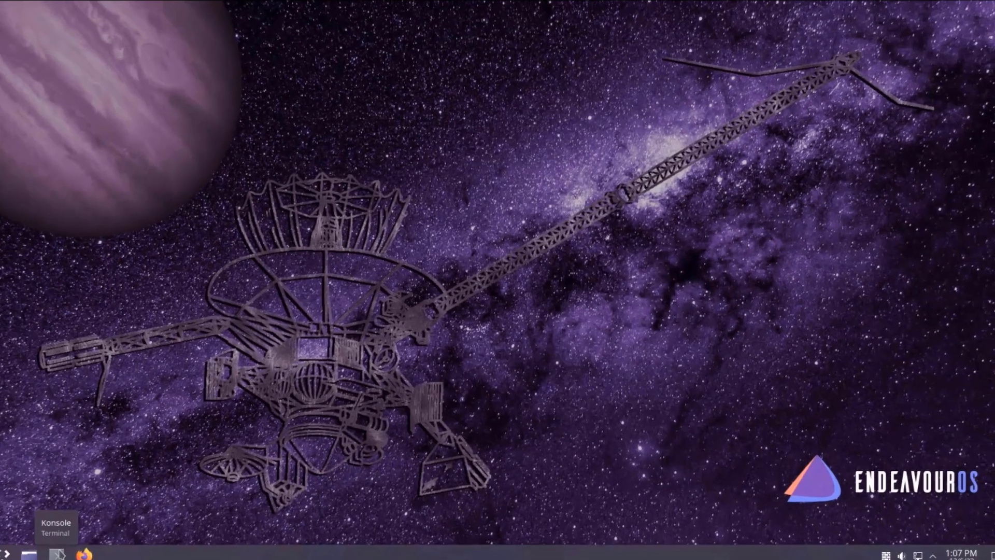
{"action": "left_click", "coordinate": [61, 552]}
{"action": "key", "text": "ctrl+d"}
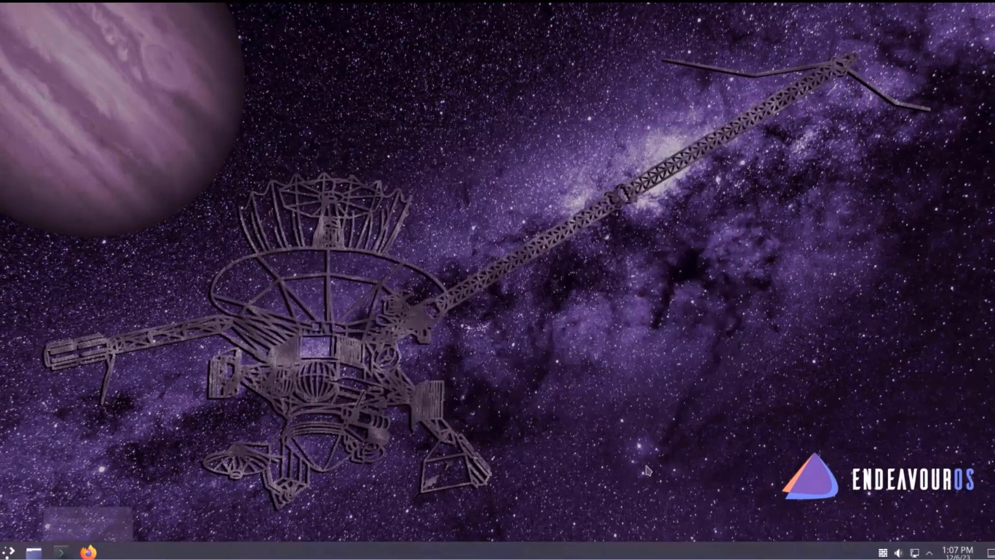
- View the tray's audio volume panel and the hidden status and notification items
{"action": "left_click", "coordinate": [899, 552]}
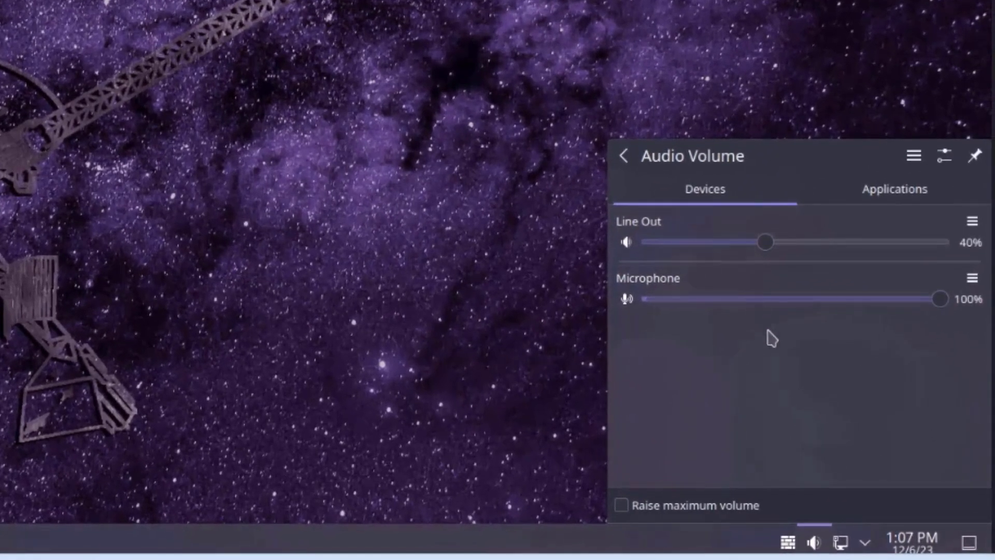
{"action": "left_click", "coordinate": [458, 246]}
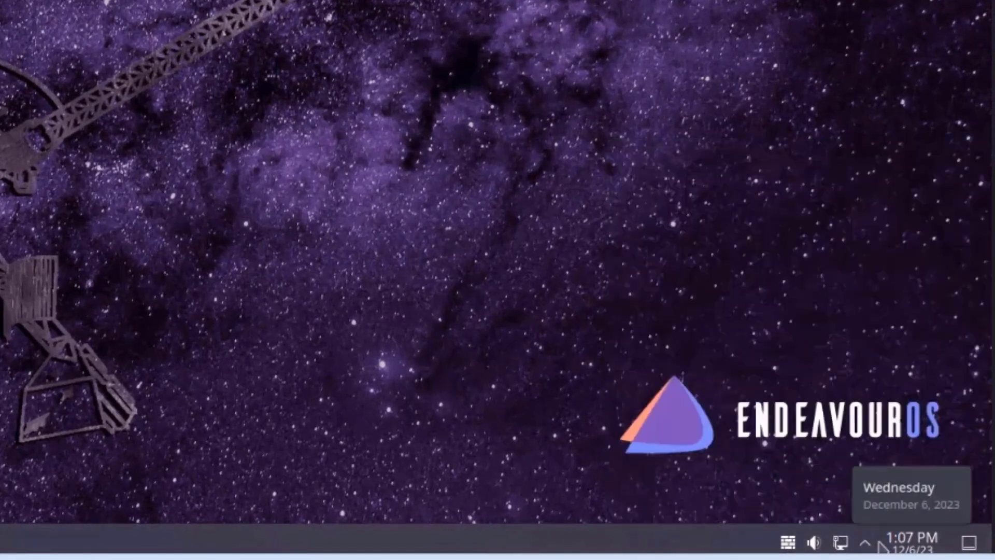
{"action": "left_click", "coordinate": [865, 542]}
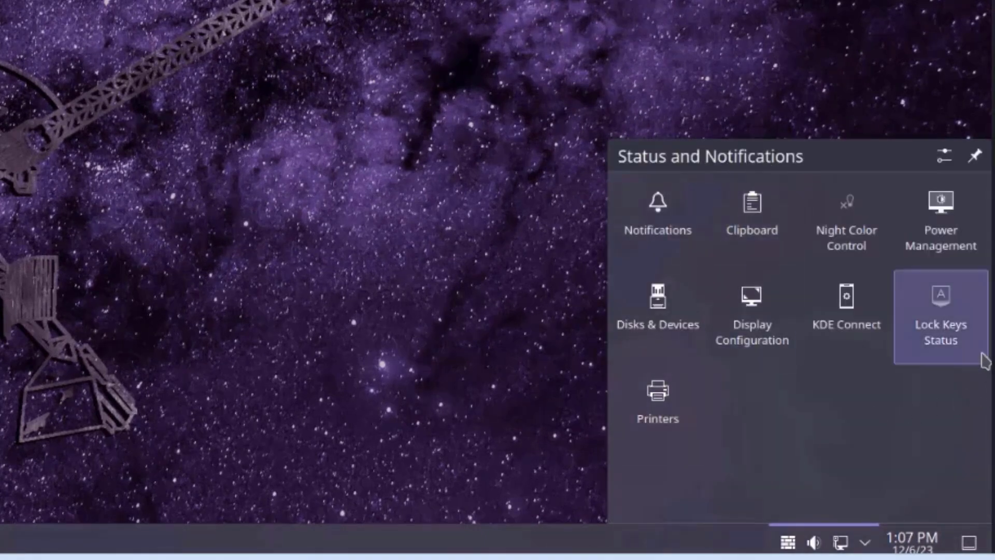
{"action": "left_click", "coordinate": [933, 544]}
- Switch the clock's calendar to Months and Years views, then bring up the desktop menu
{"action": "left_click", "coordinate": [916, 541]}
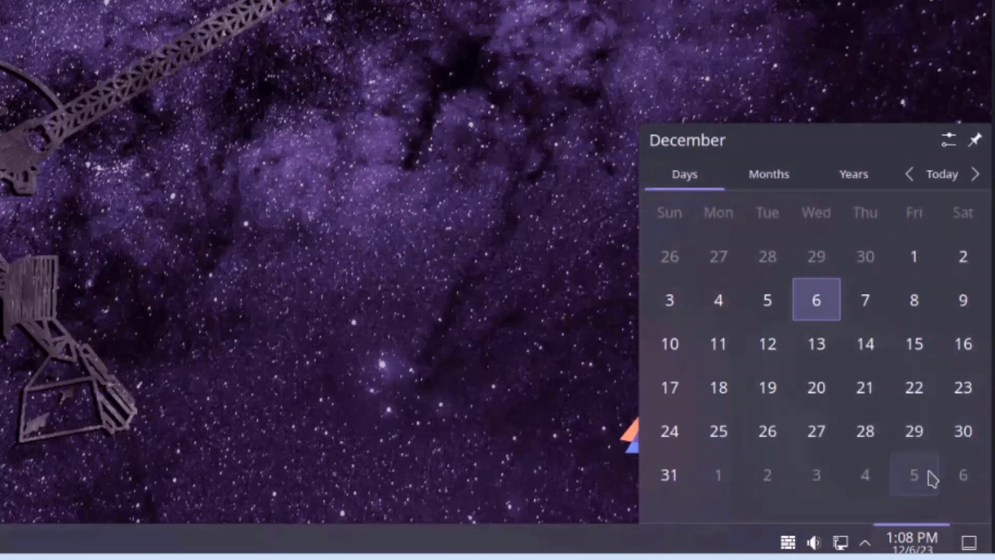
{"action": "left_click", "coordinate": [769, 177]}
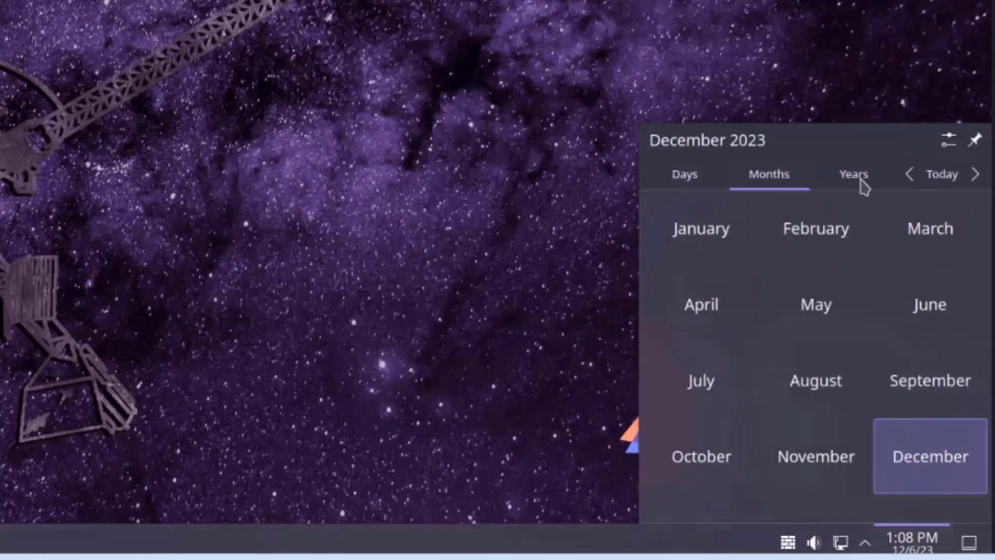
{"action": "left_click", "coordinate": [861, 183]}
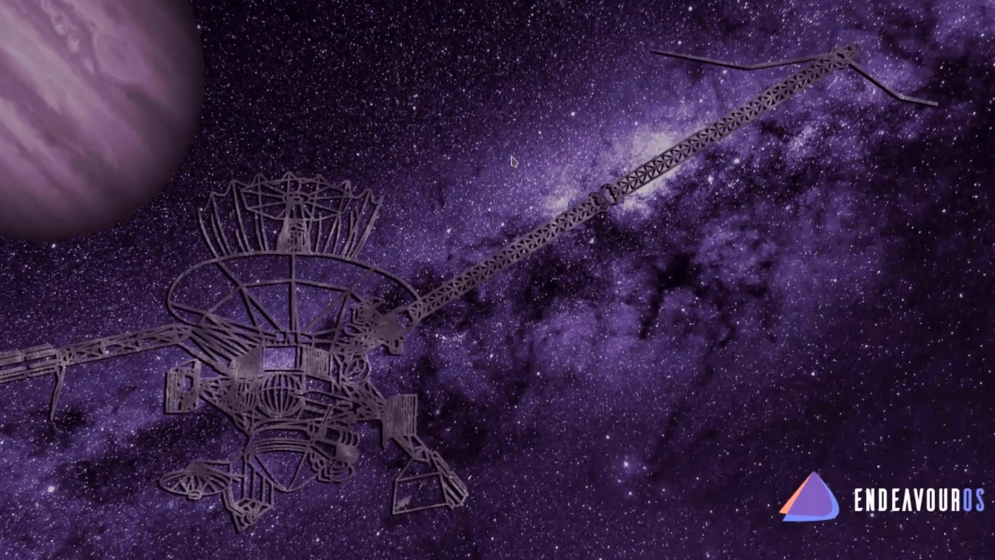
{"action": "right_click", "coordinate": [402, 133]}
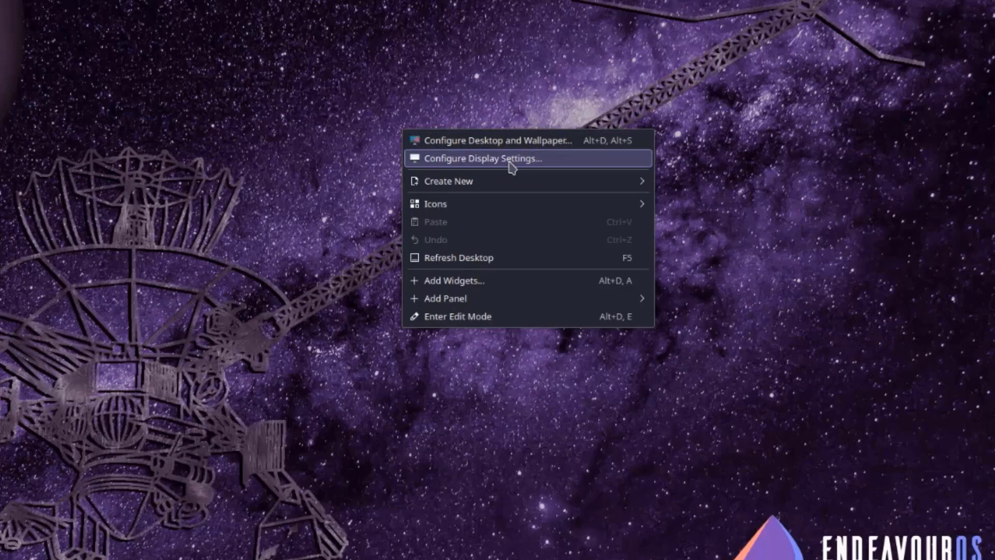
- Create a desktop folder named 'New Folder' through Create New > Folder
{"action": "mouse_move", "coordinate": [504, 185]}
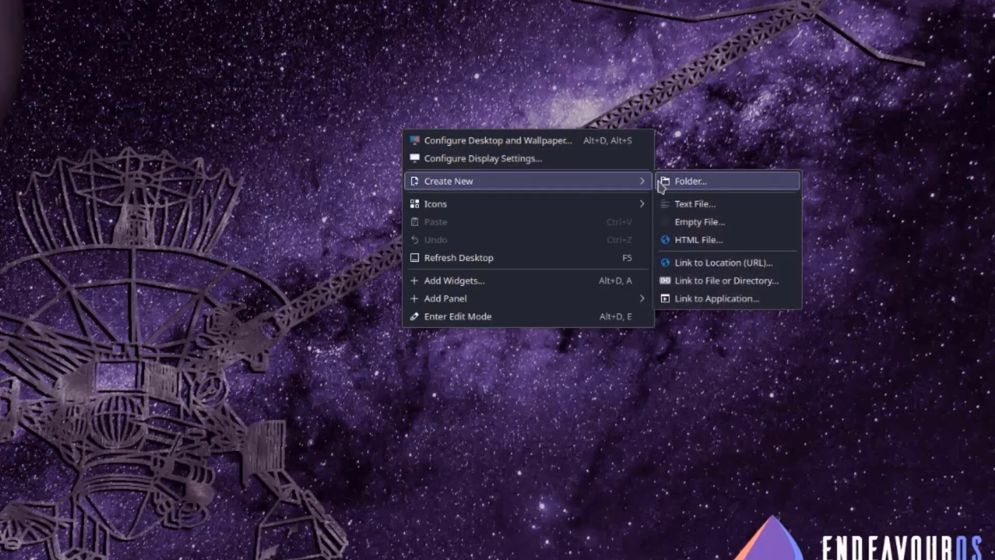
{"action": "left_click", "coordinate": [681, 183]}
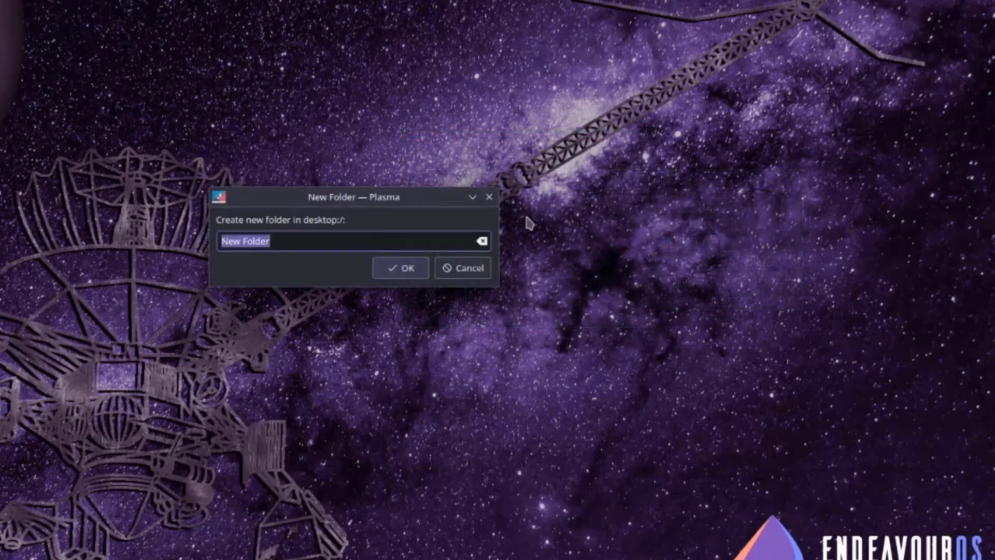
{"action": "left_click", "coordinate": [398, 275]}
{"action": "right_click", "coordinate": [500, 284]}
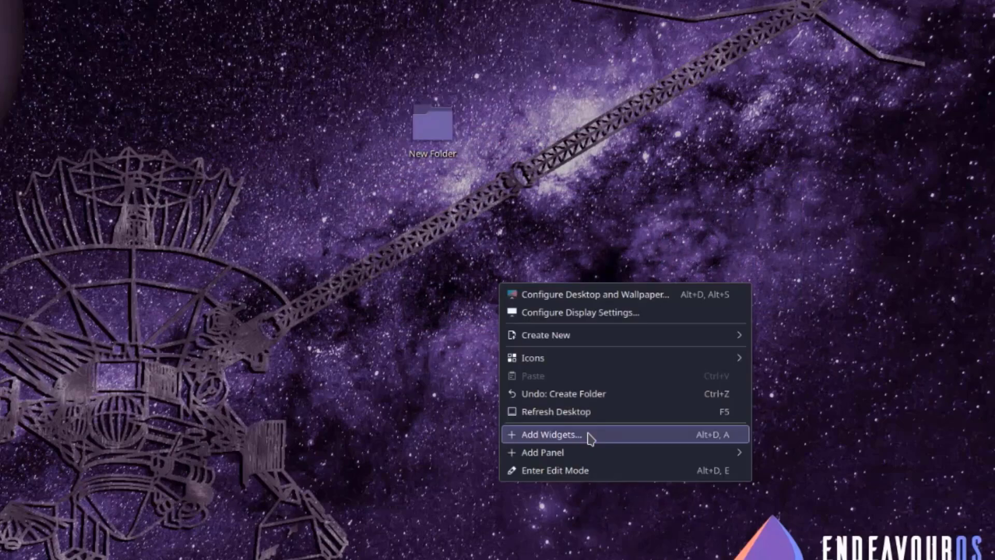
- Pick Hard Disk Activity in the widget browser and drop it onto the desktop near the new folder
{"action": "left_click", "coordinate": [591, 439]}
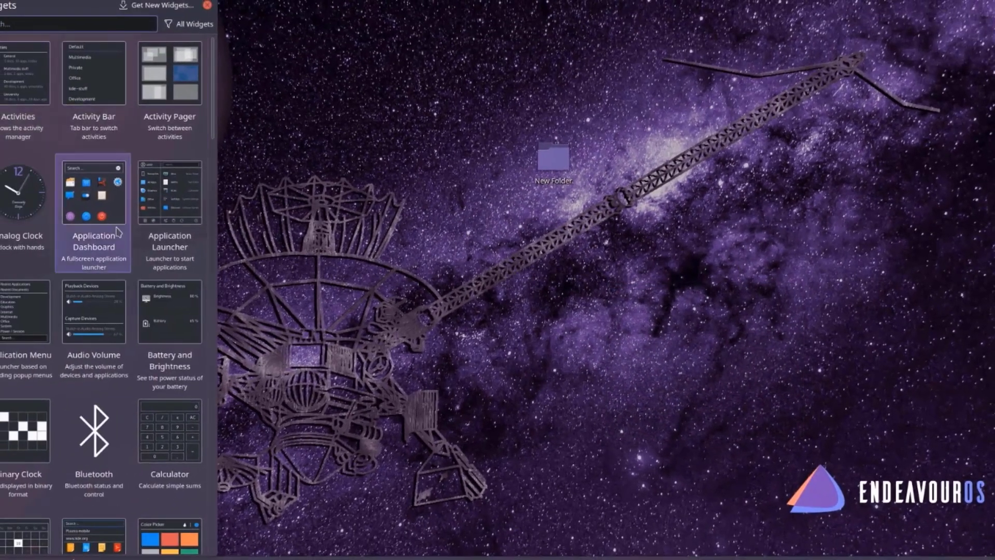
{"action": "scroll", "coordinate": [96, 363], "scroll_direction": "down", "scroll_amount": 15}
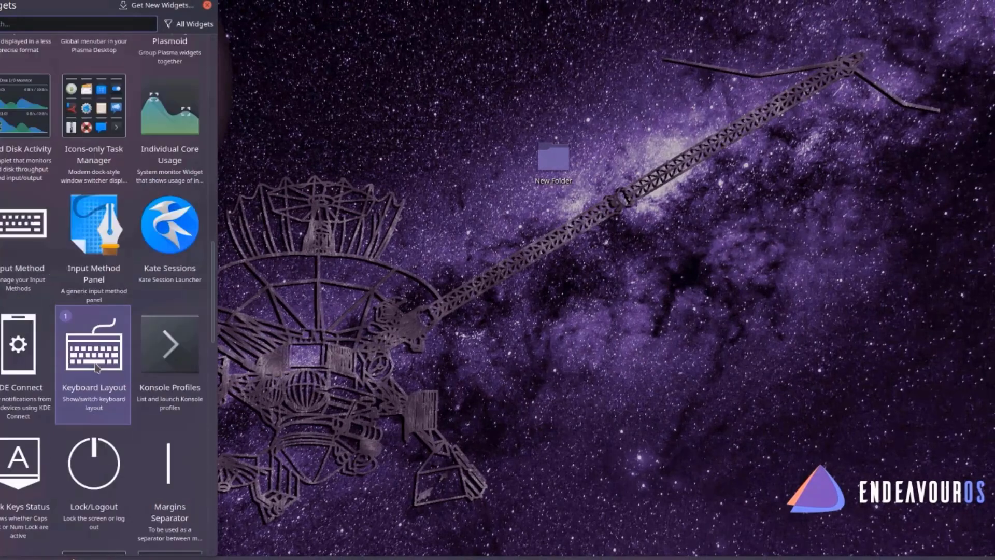
{"action": "scroll", "coordinate": [96, 367], "scroll_direction": "up", "scroll_amount": 8}
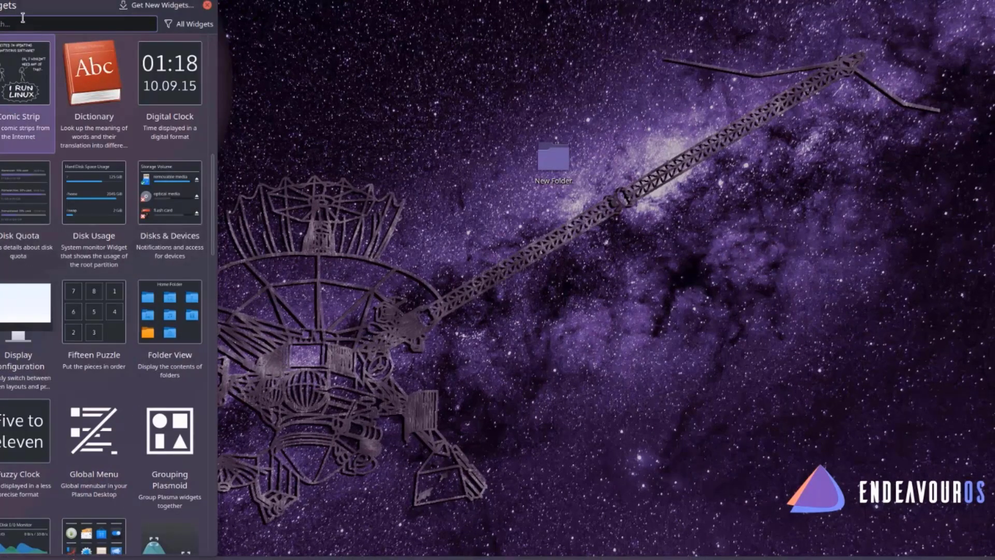
{"action": "scroll", "coordinate": [25, 327], "scroll_direction": "down", "scroll_amount": 4}
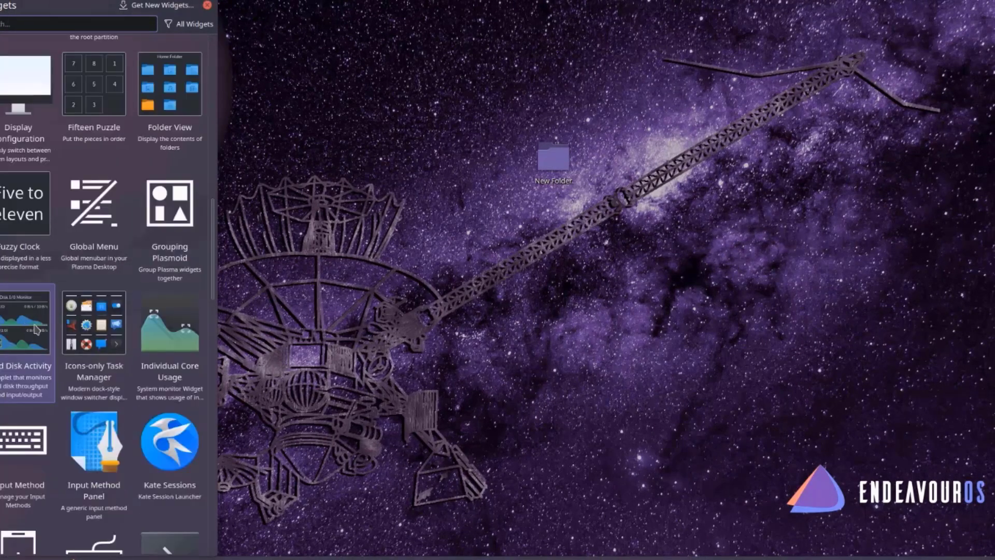
{"action": "double_click", "coordinate": [36, 329]}
{"action": "right_click", "coordinate": [560, 84]}
{"action": "mouse_move", "coordinate": [613, 222]}
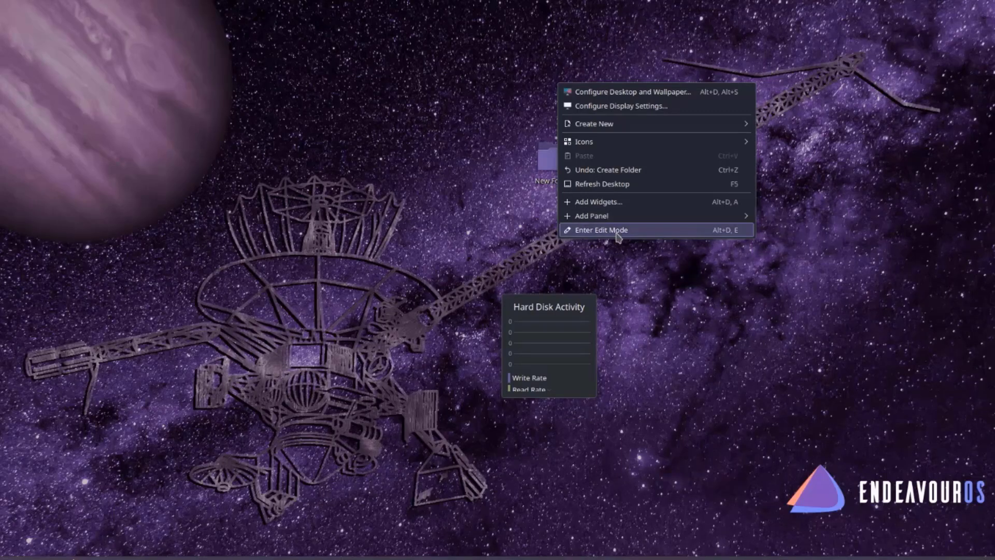
- Set the desktop wallpaper type to Picture of the Day with the Astronomy (NASA) provider
{"action": "left_click", "coordinate": [629, 92]}
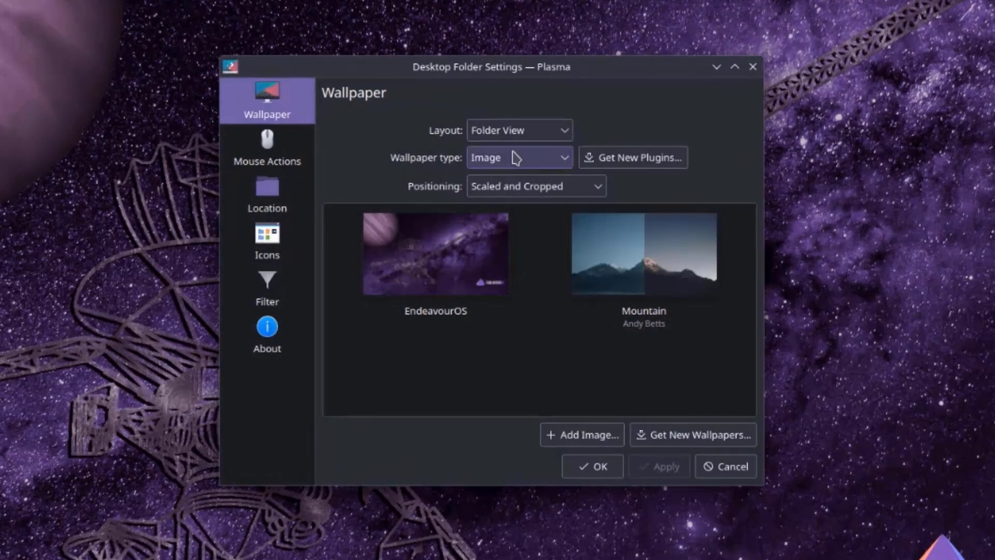
{"action": "left_click", "coordinate": [516, 157]}
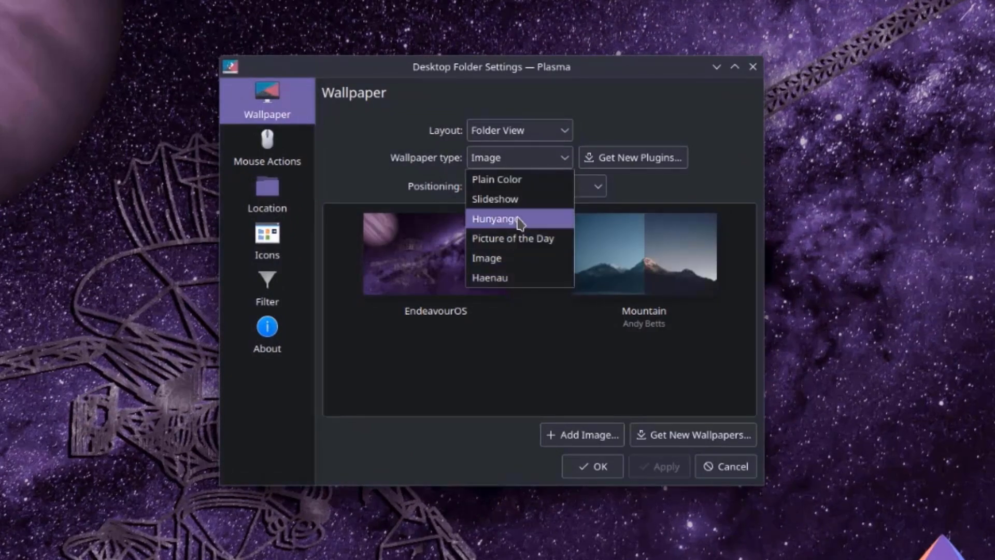
{"action": "left_click", "coordinate": [537, 239]}
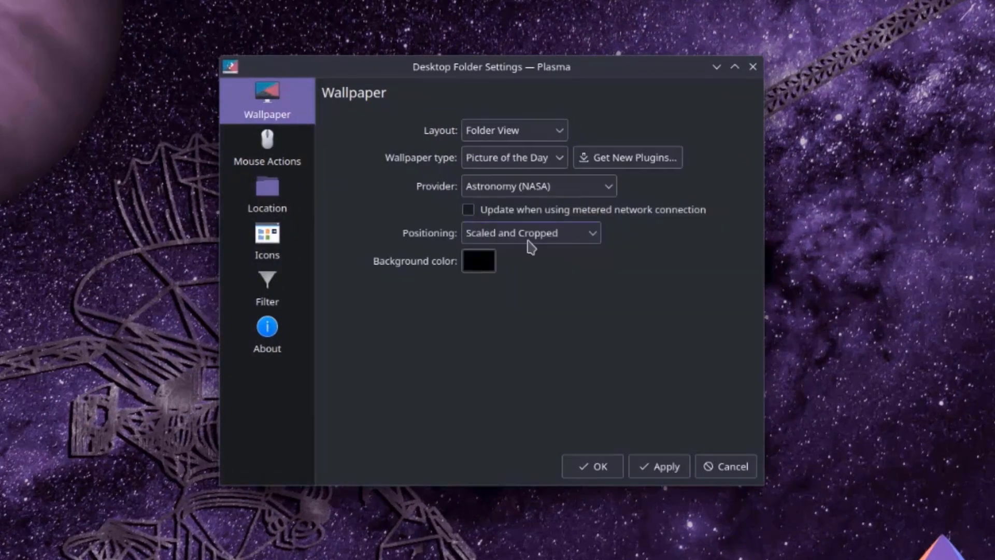
{"action": "left_click", "coordinate": [540, 191]}
{"action": "left_click", "coordinate": [523, 247]}
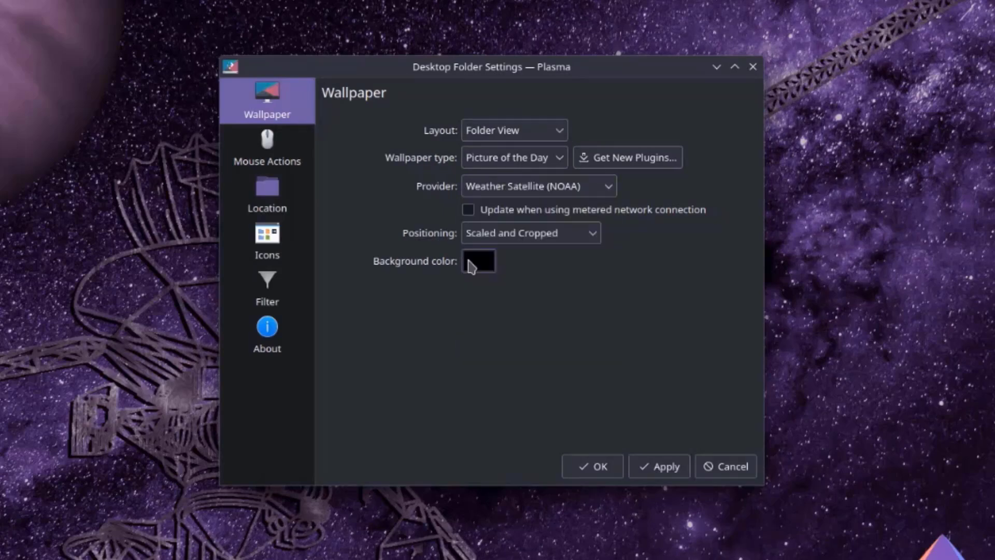
{"action": "left_click", "coordinate": [473, 260]}
{"action": "left_click", "coordinate": [654, 391]}
- Switch the desktop layout to Desktop, apply it, and confirm the settings with OK
{"action": "left_click", "coordinate": [534, 131]}
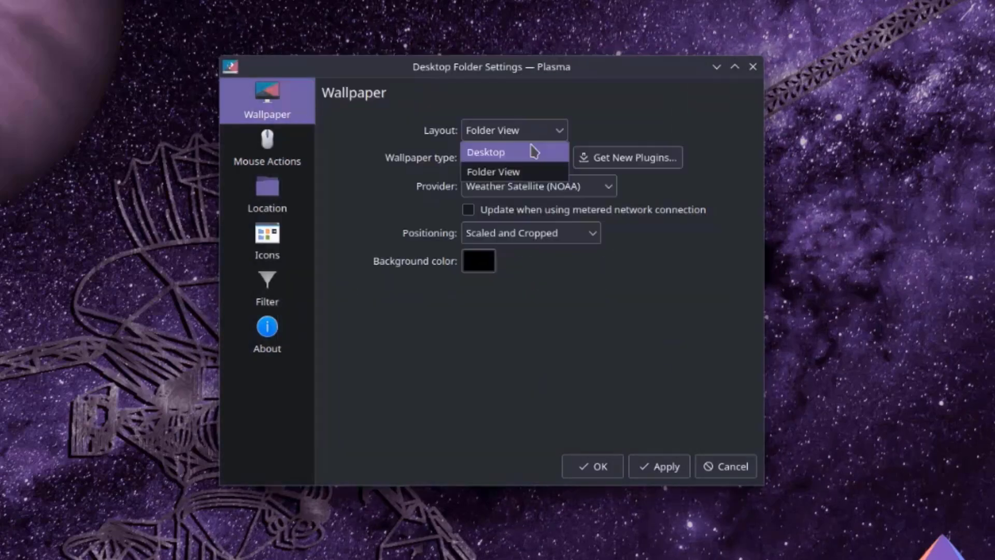
{"action": "left_click", "coordinate": [534, 151]}
{"action": "left_click", "coordinate": [544, 387]}
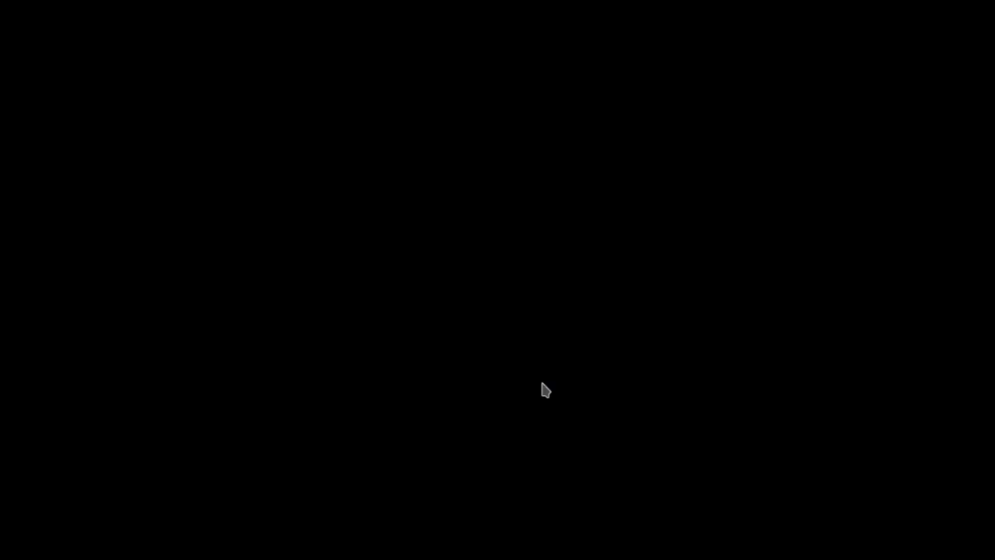
{"action": "left_click", "coordinate": [267, 147]}
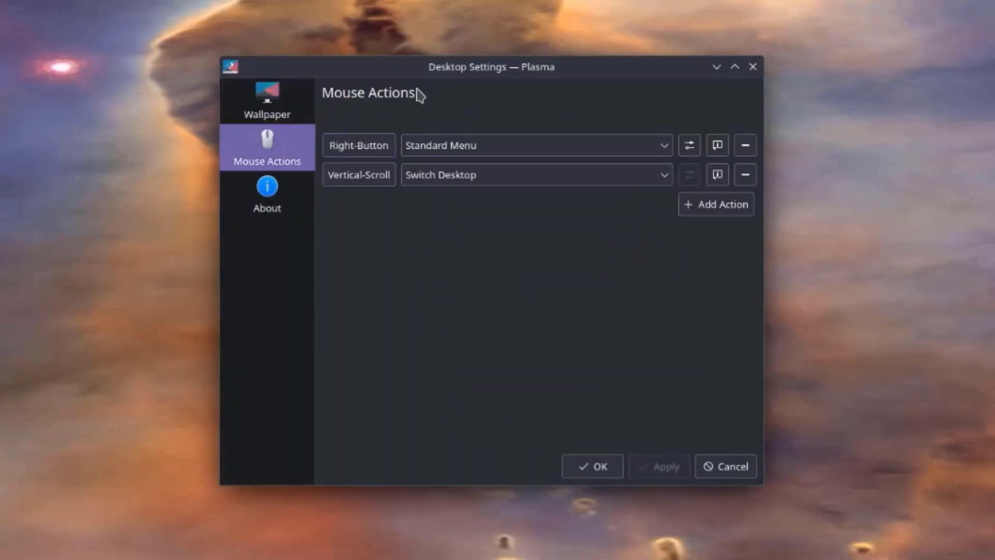
{"action": "left_click", "coordinate": [267, 101]}
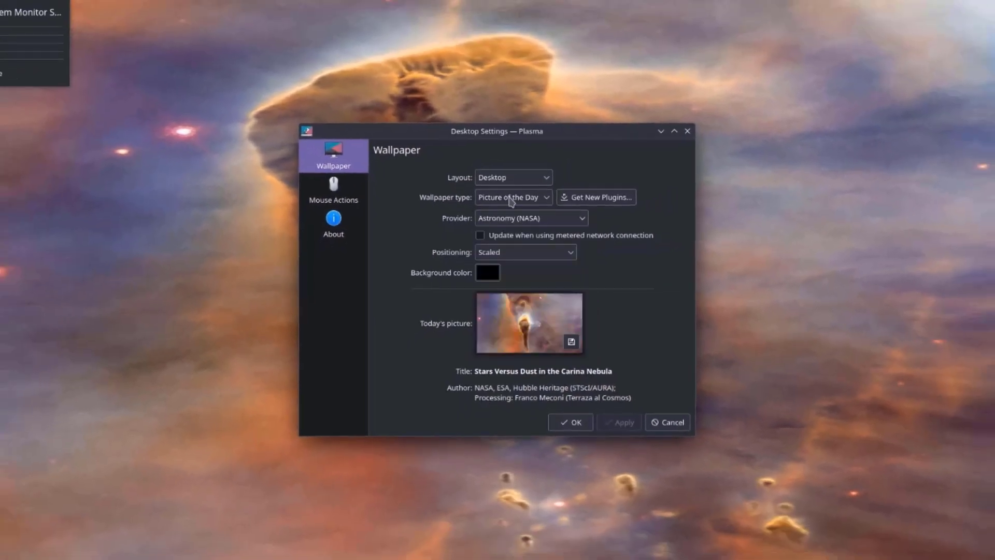
{"action": "left_click", "coordinate": [573, 421]}
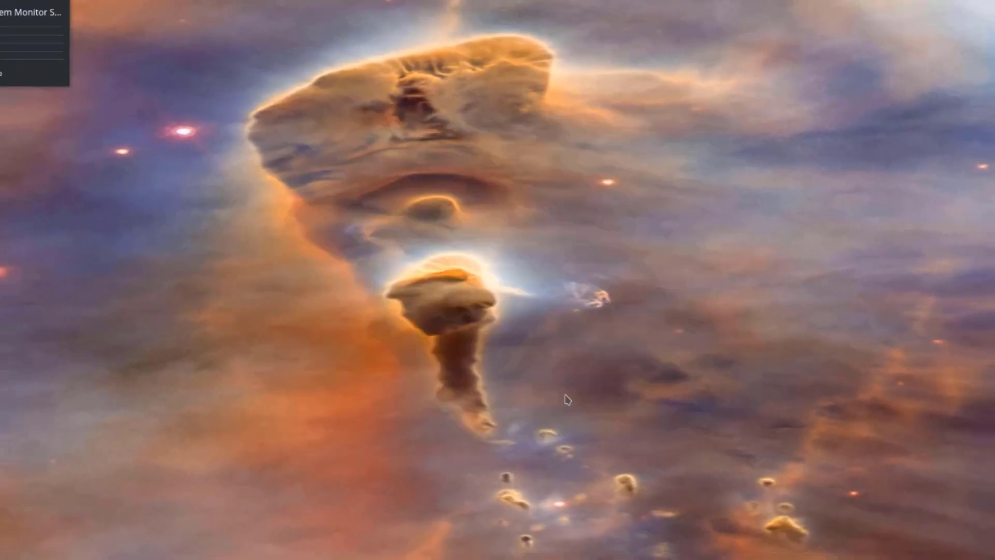
- Remove the Hard Disk Activity widget from the desktop
{"action": "right_click", "coordinate": [36, 18]}
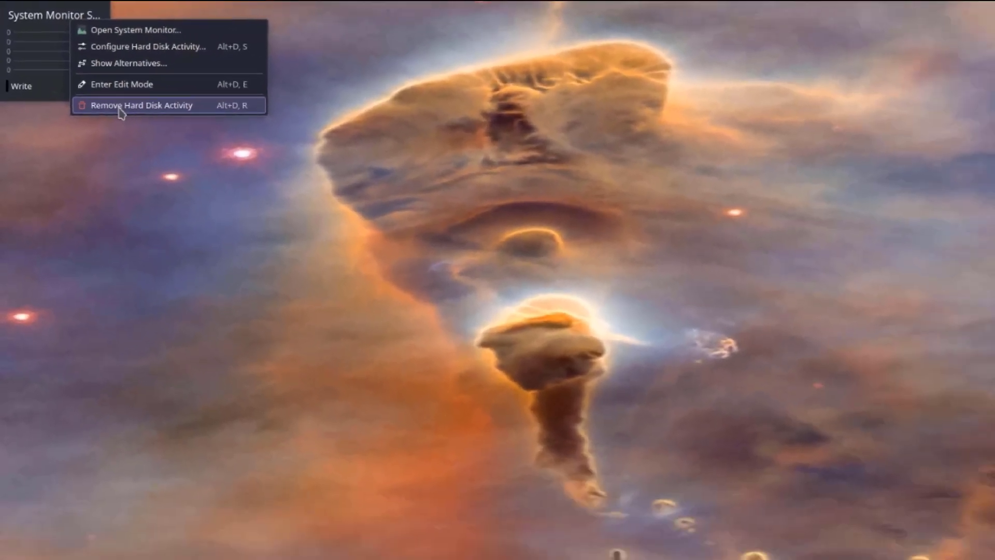
{"action": "left_click", "coordinate": [166, 145]}
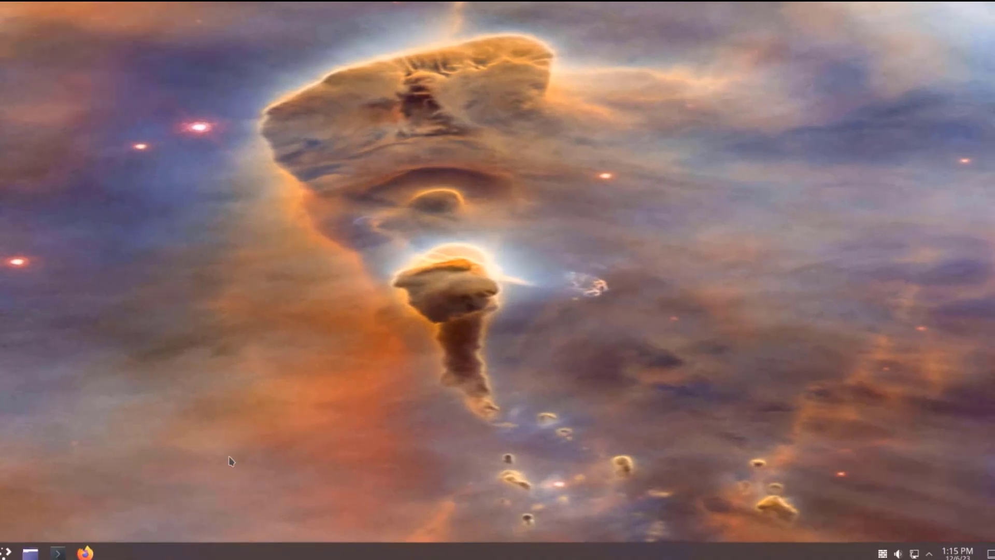
{"action": "left_click", "coordinate": [7, 553]}
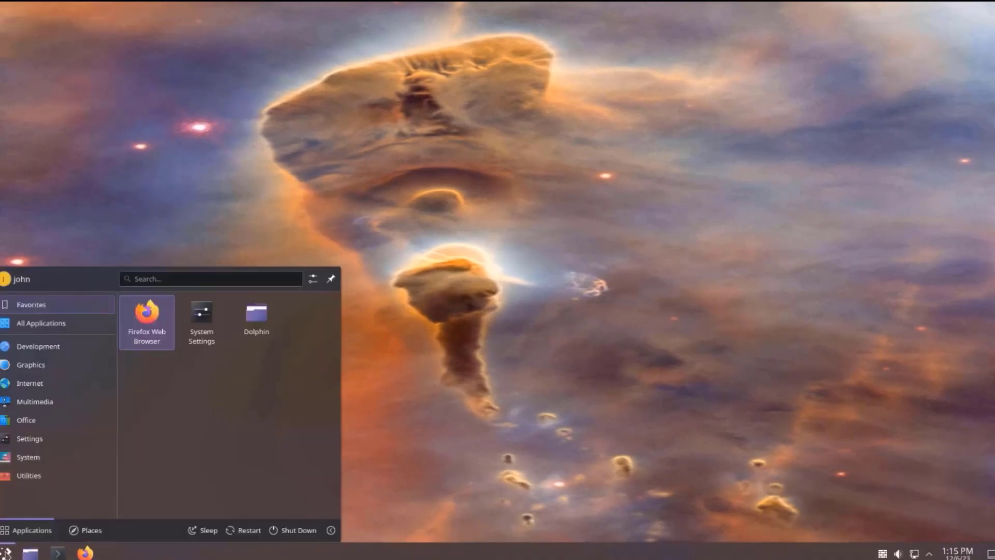
{"action": "left_click", "coordinate": [7, 552]}
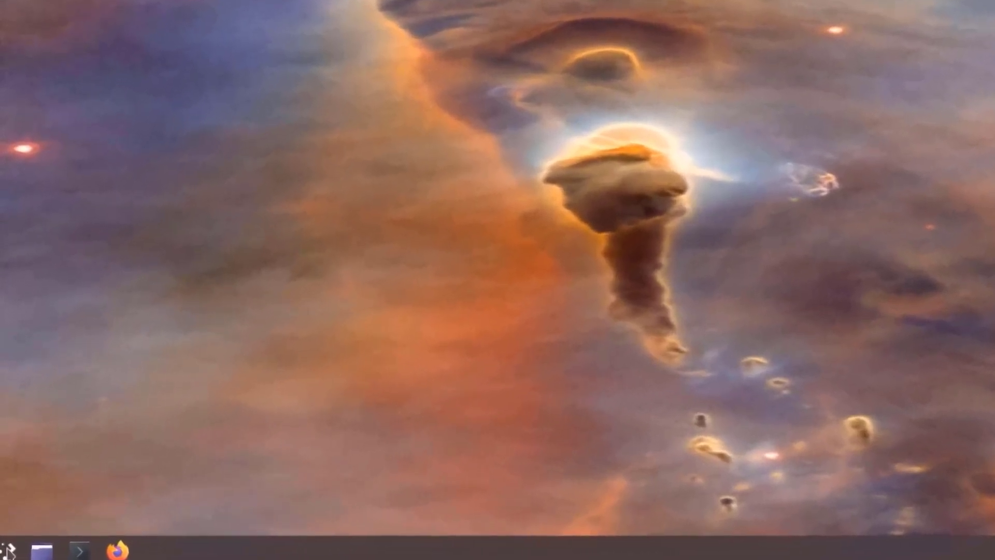
- Launch Welcome from the launcher's System apps and open its popular-apps installer under Add More Apps
{"action": "left_click", "coordinate": [8, 551]}
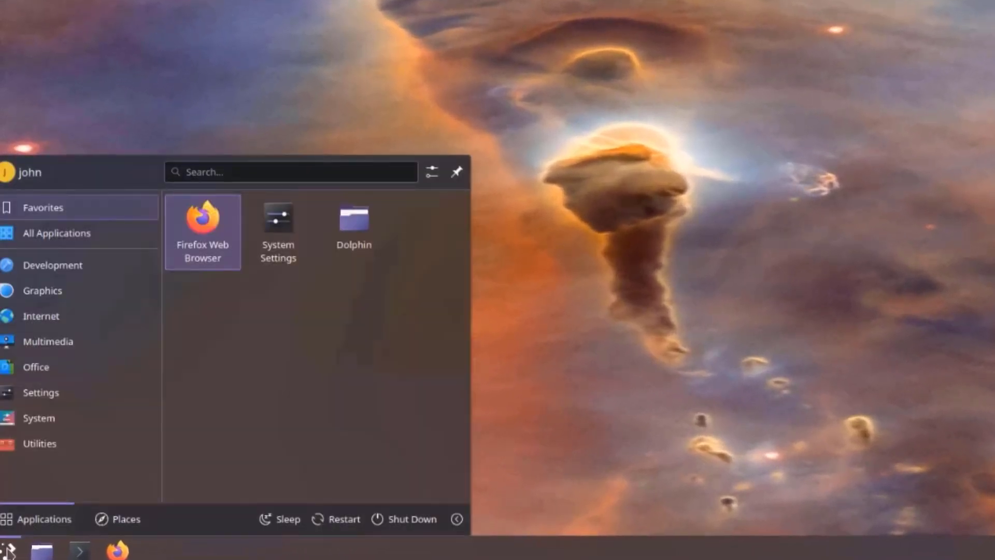
{"action": "mouse_move", "coordinate": [56, 419]}
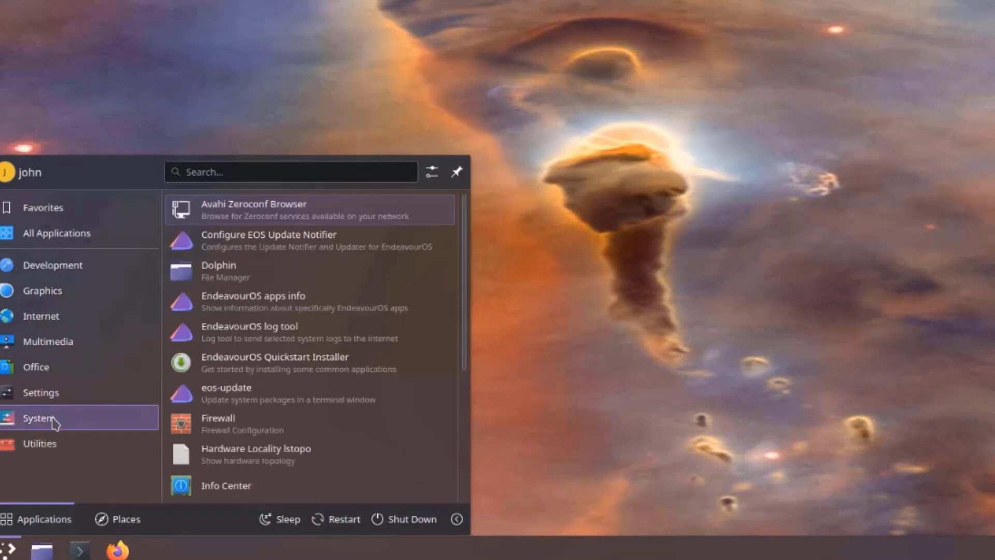
{"action": "scroll", "coordinate": [269, 414], "scroll_direction": "down", "scroll_amount": 3}
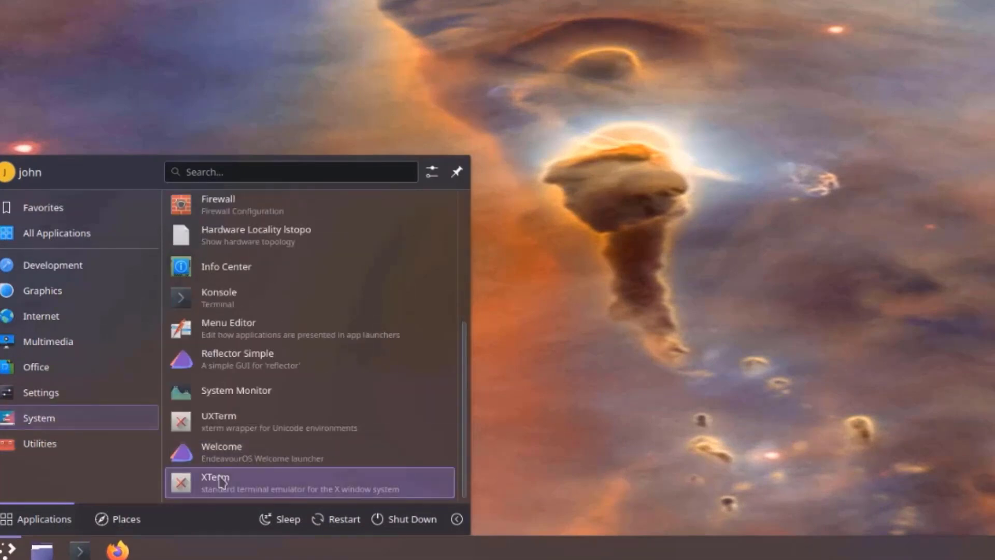
{"action": "left_click", "coordinate": [224, 458]}
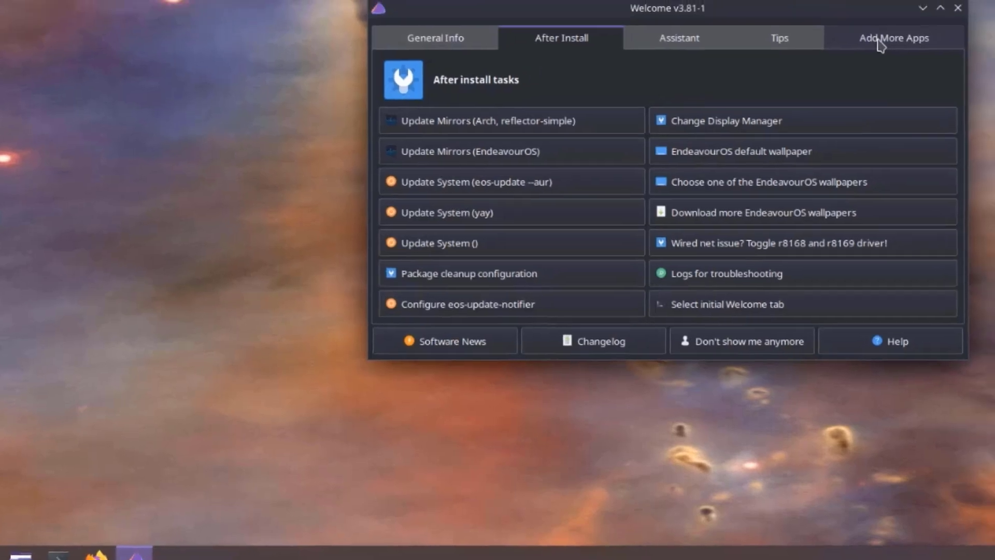
{"action": "left_click", "coordinate": [897, 30]}
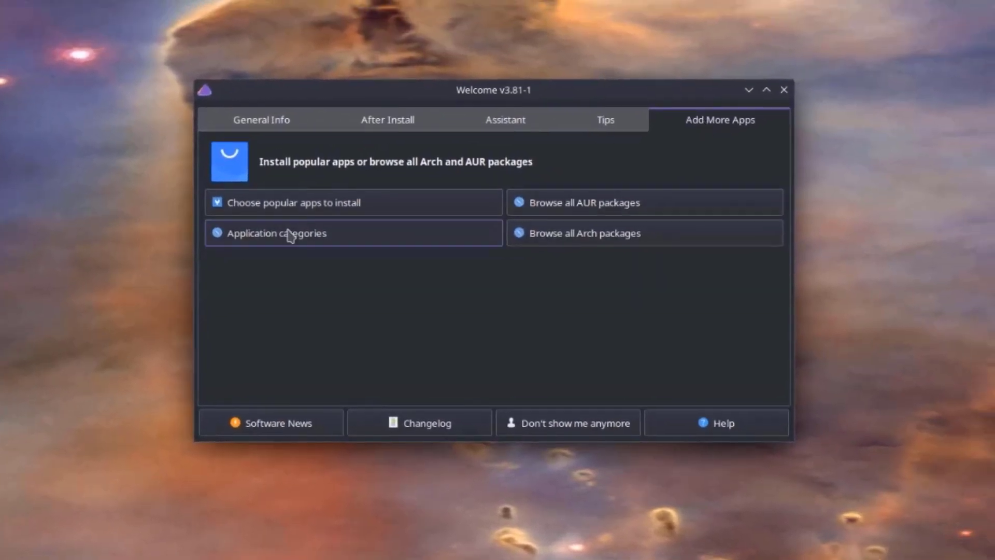
{"action": "left_click", "coordinate": [336, 203]}
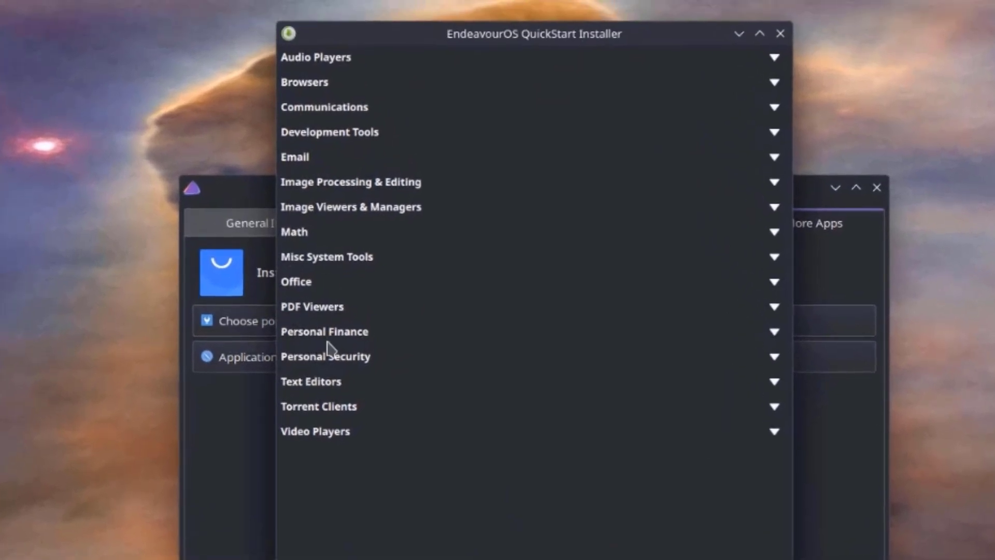
- Expand the Office category in the QuickStart Installer's app list
{"action": "left_click", "coordinate": [310, 286]}
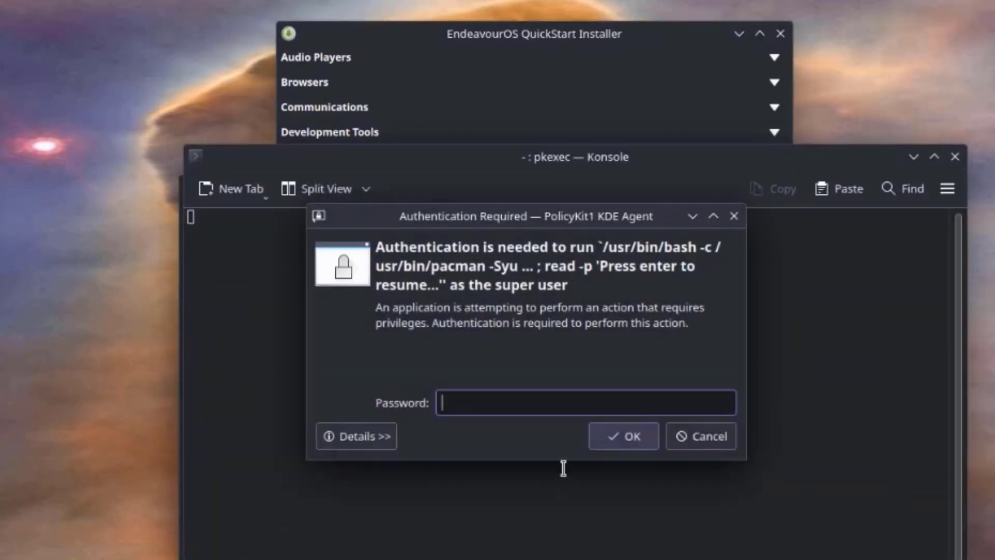
- Enter the administrator password to install libreoffice-fresh, then search the launcher for 'libre'
{"action": "left_click", "coordinate": [633, 435]}
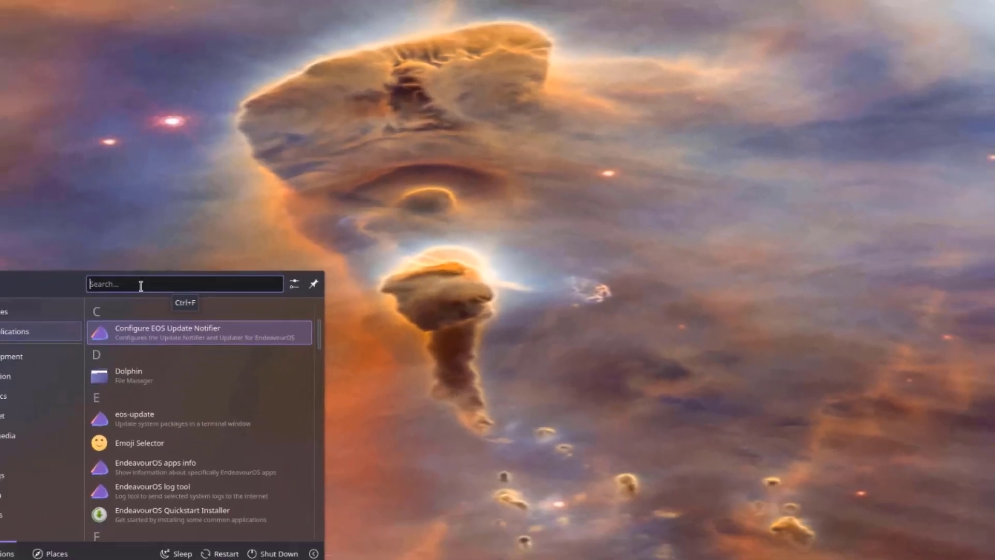
{"action": "type", "text": "libr"}
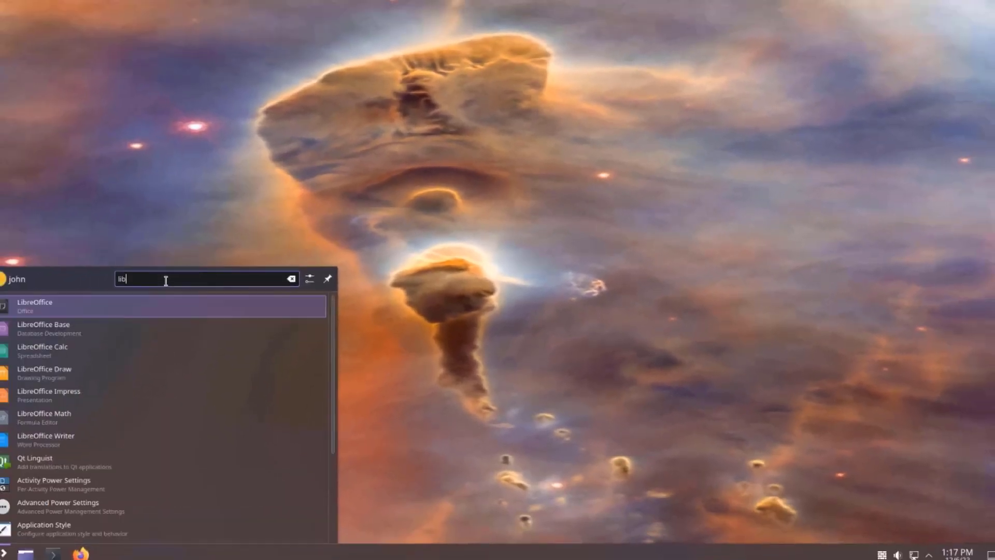
{"action": "type", "text": "e"}
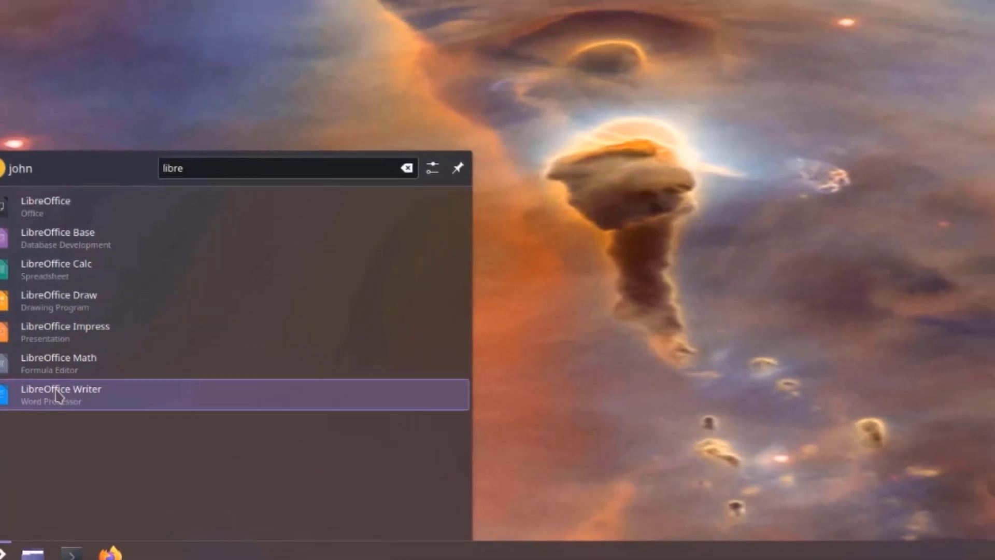
- Start LibreOffice Writer from the search results and dismiss its Tip of the Day
{"action": "left_click", "coordinate": [65, 383]}
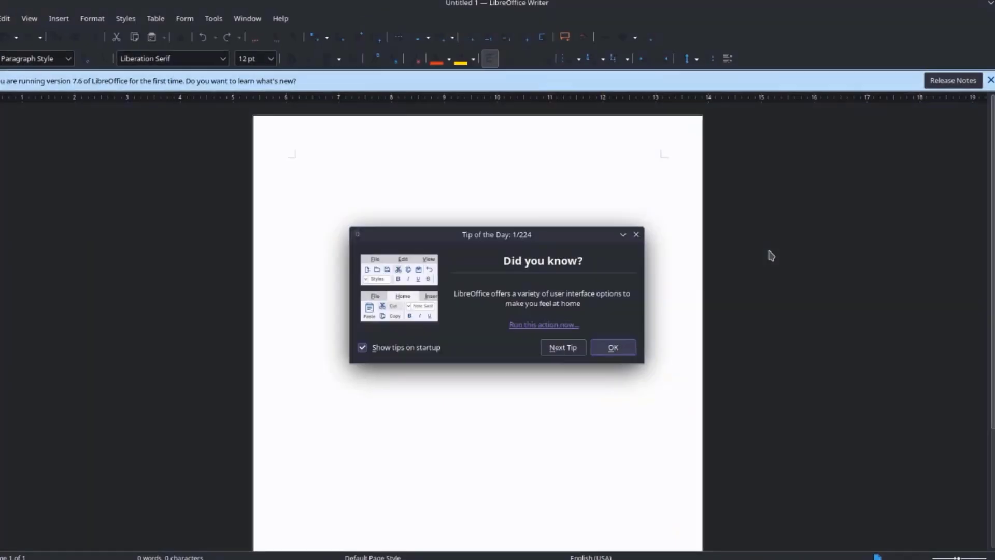
{"action": "key", "text": "Return"}
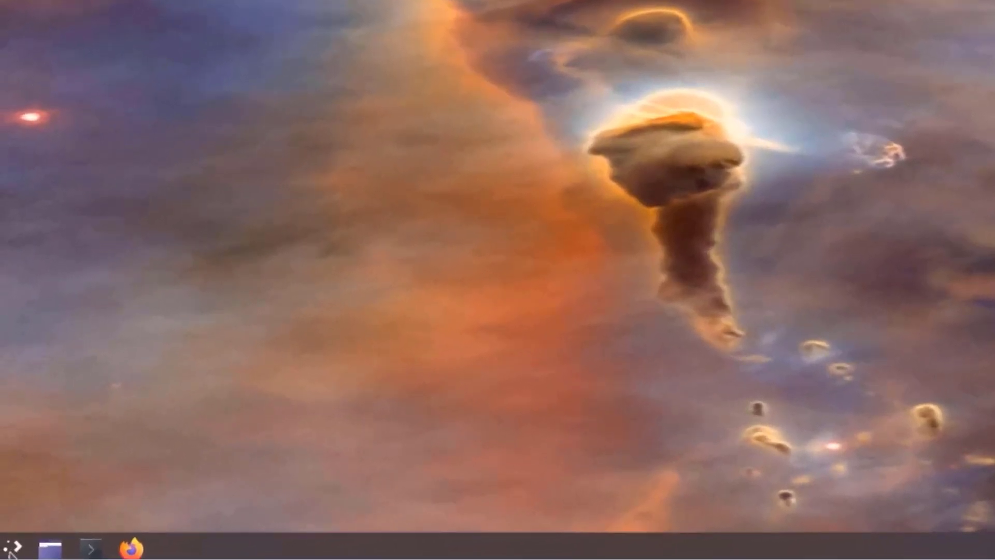
{"action": "left_click", "coordinate": [10, 548]}
- Open System Settings and apply Breeze Twilight as the global theme under Appearance
{"action": "mouse_move", "coordinate": [65, 403]}
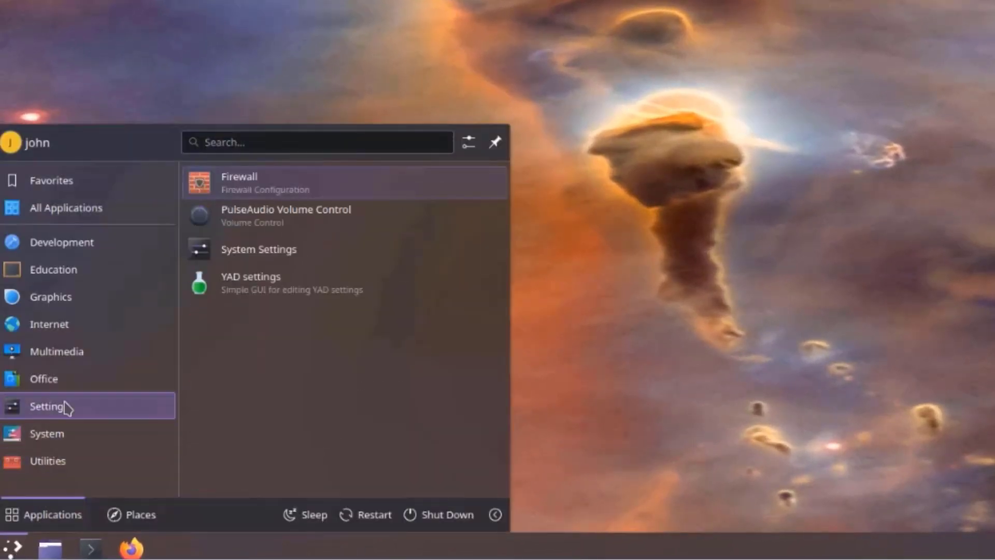
{"action": "left_click", "coordinate": [269, 254]}
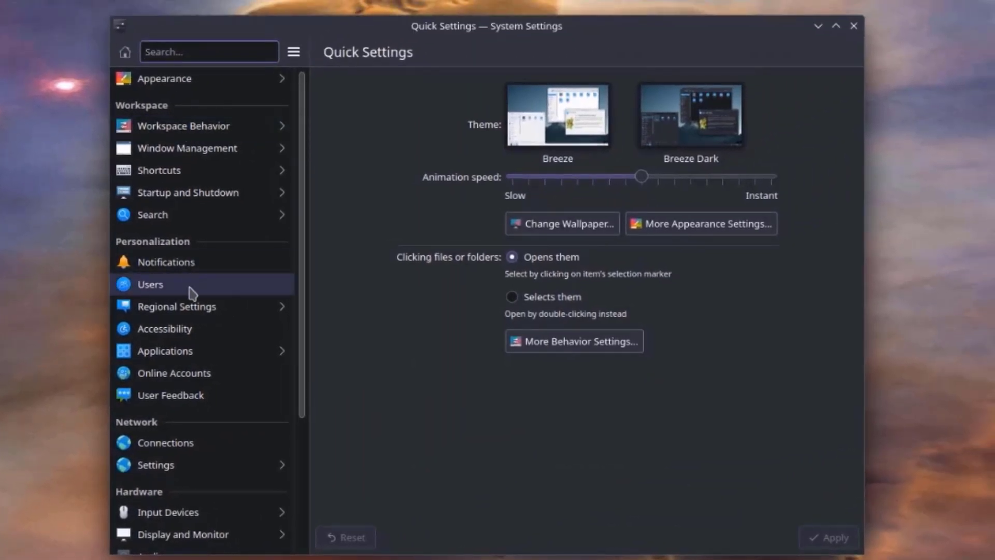
{"action": "scroll", "coordinate": [185, 331], "scroll_direction": "down", "scroll_amount": 2}
{"action": "scroll", "coordinate": [193, 392], "scroll_direction": "down", "scroll_amount": 1}
{"action": "scroll", "coordinate": [193, 391], "scroll_direction": "up", "scroll_amount": 3}
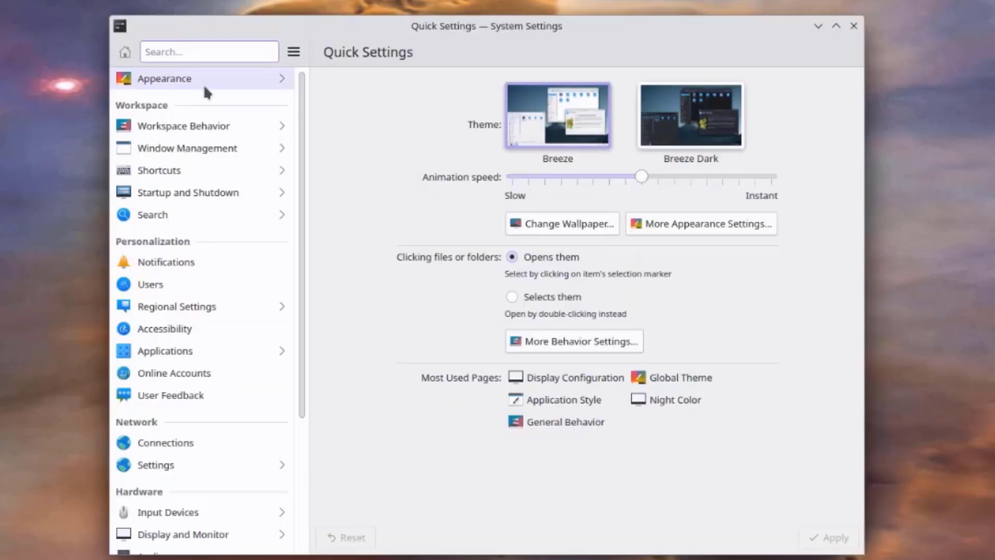
{"action": "left_click", "coordinate": [204, 83]}
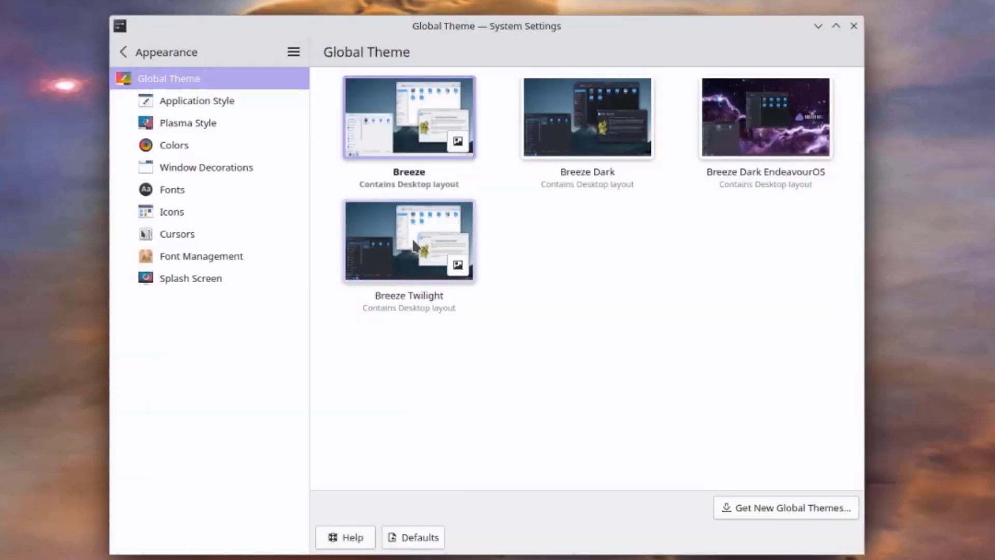
{"action": "left_click", "coordinate": [403, 247]}
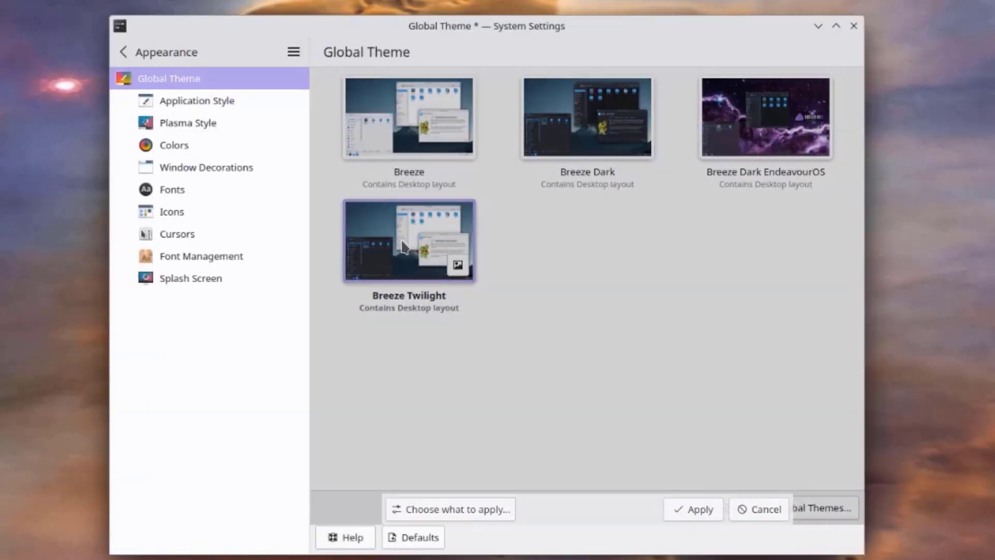
{"action": "left_click", "coordinate": [234, 105]}
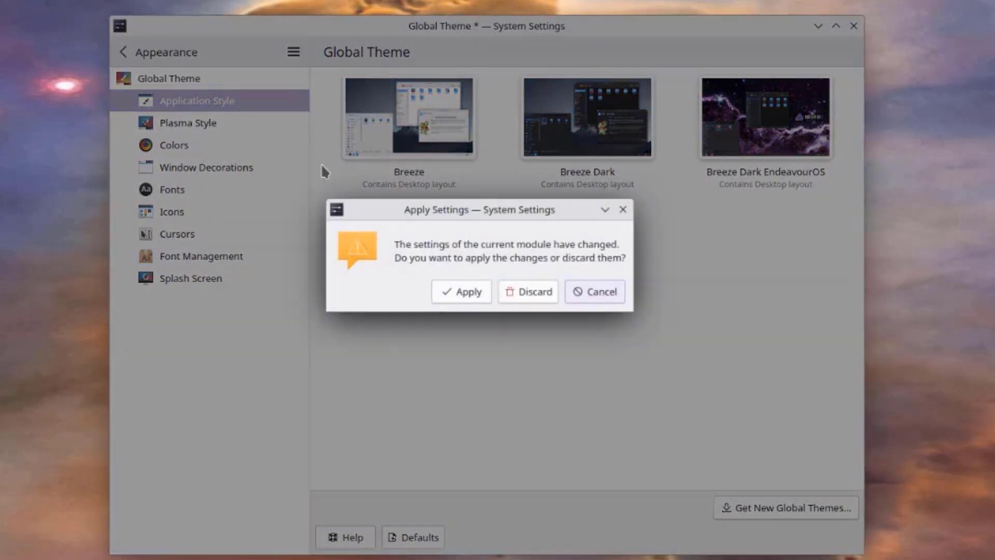
{"action": "left_click", "coordinate": [461, 291]}
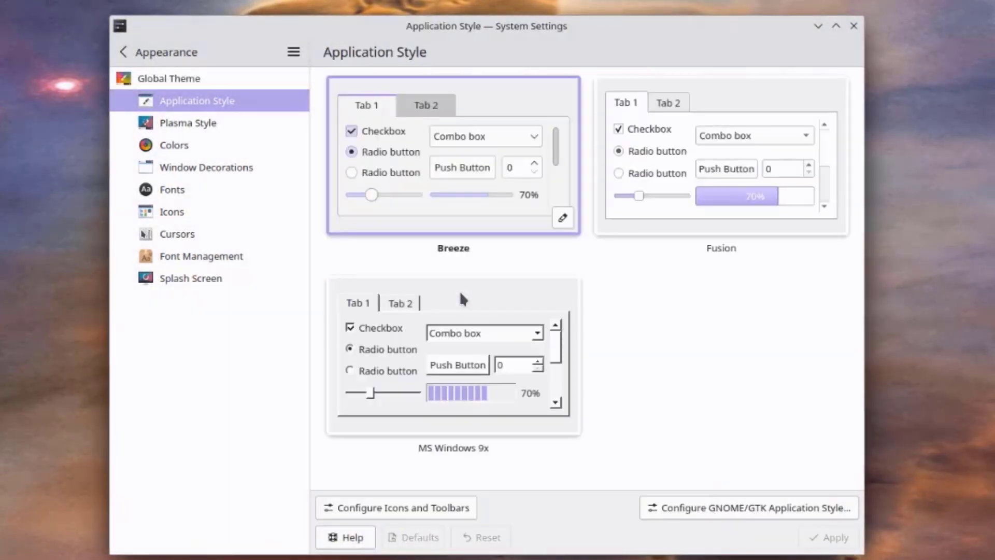
- Browse Plasma Style, Colors, Window Decorations, Fonts, Icons, Cursors, Font Management and Splash Screen, then go back
{"action": "left_click", "coordinate": [187, 123]}
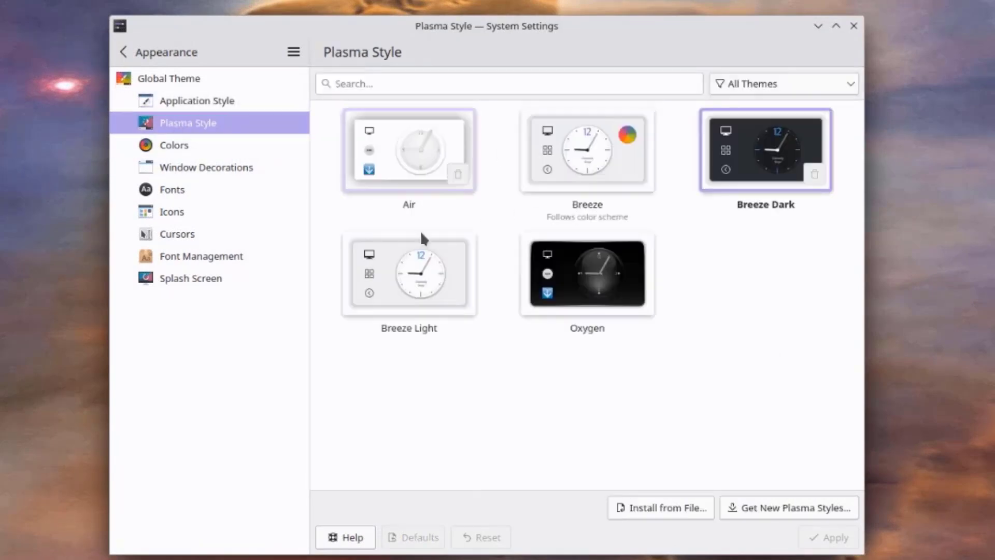
{"action": "left_click", "coordinate": [158, 146]}
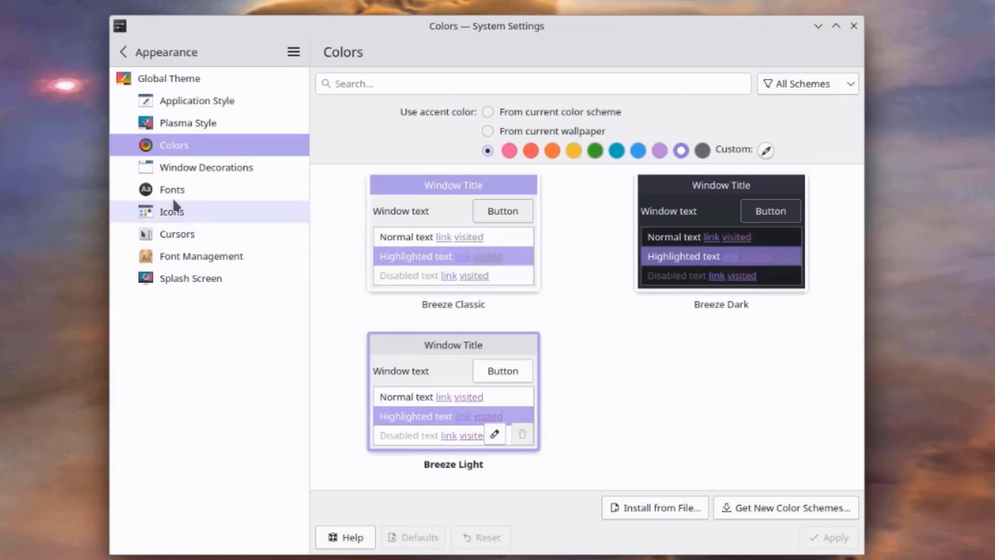
{"action": "left_click", "coordinate": [190, 166]}
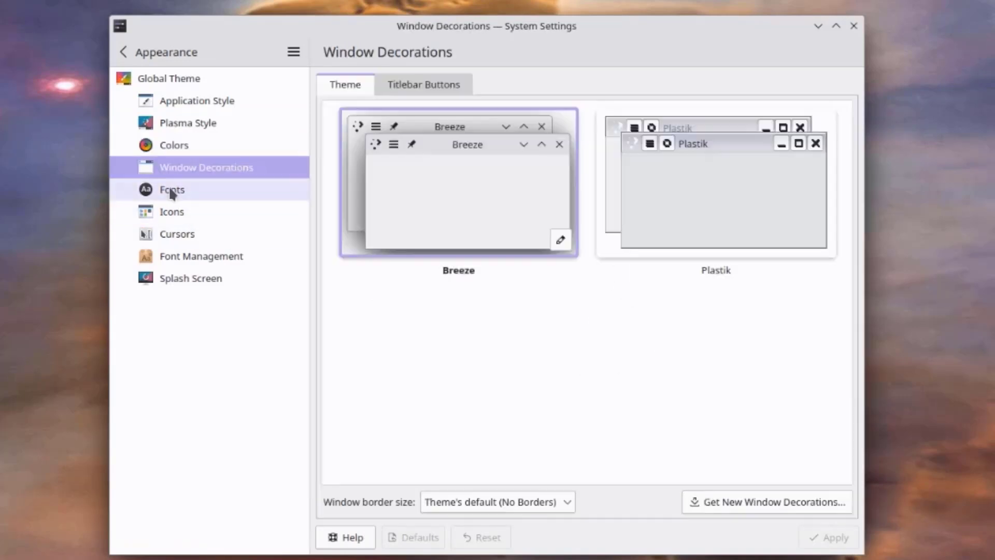
{"action": "left_click", "coordinate": [171, 193]}
{"action": "left_click", "coordinate": [173, 210]}
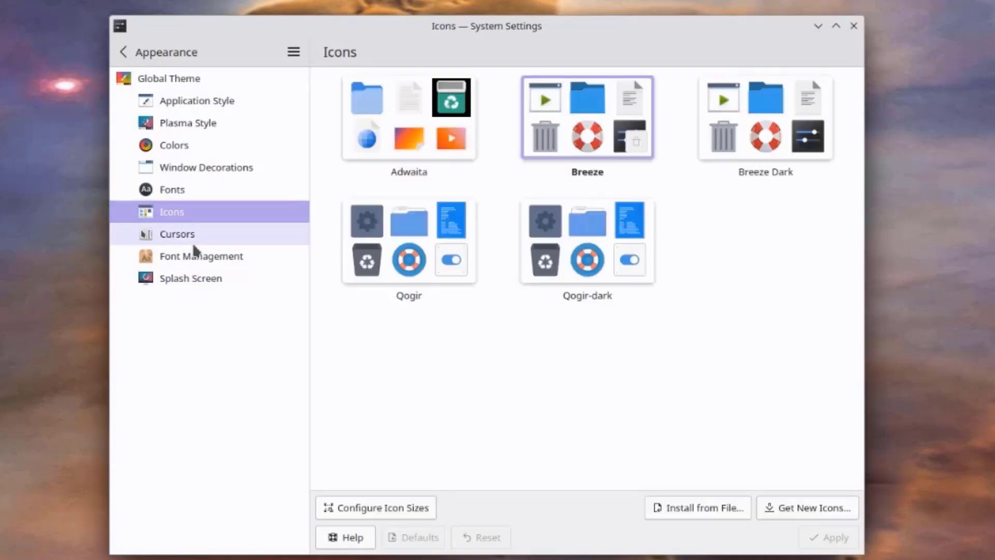
{"action": "left_click", "coordinate": [181, 236]}
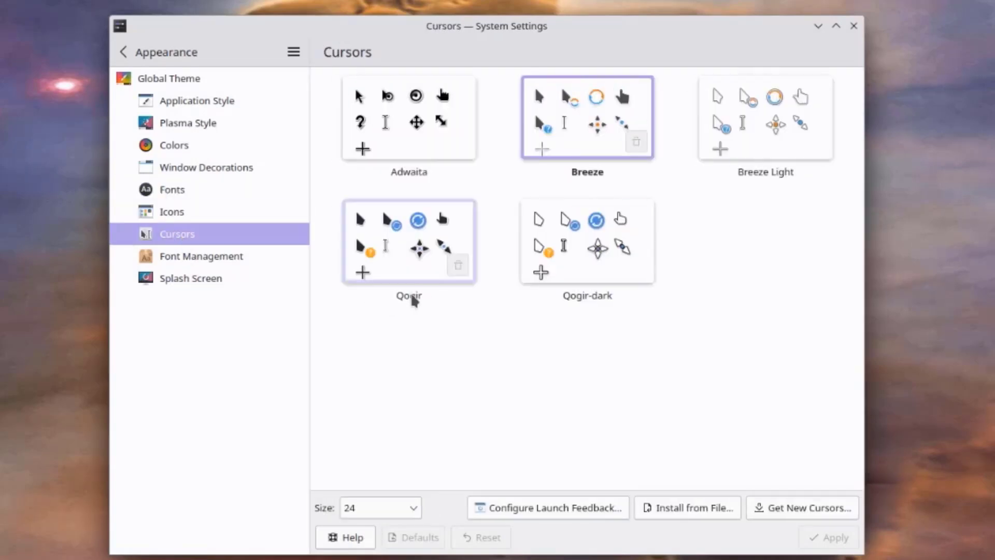
{"action": "left_click", "coordinate": [241, 257]}
{"action": "left_click", "coordinate": [217, 284]}
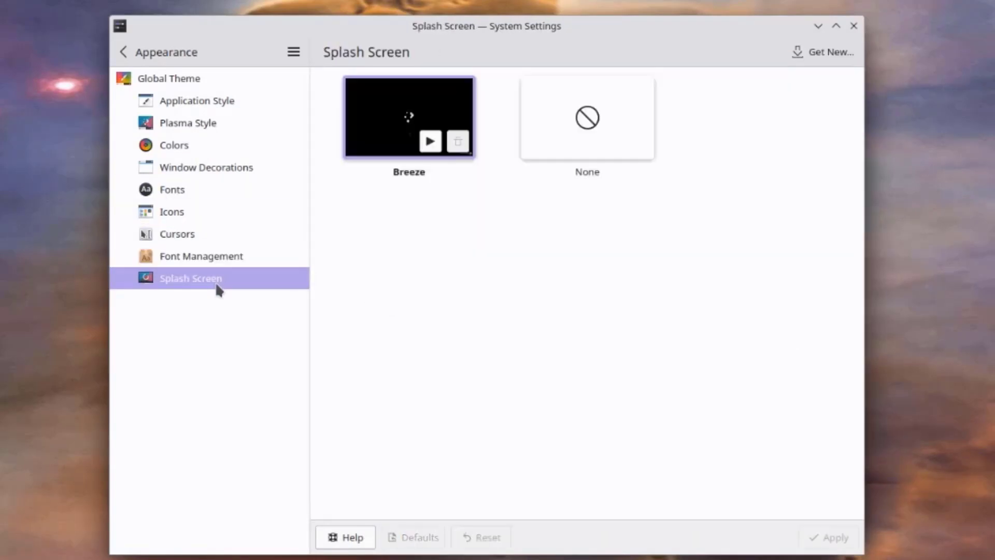
{"action": "left_click", "coordinate": [135, 54]}
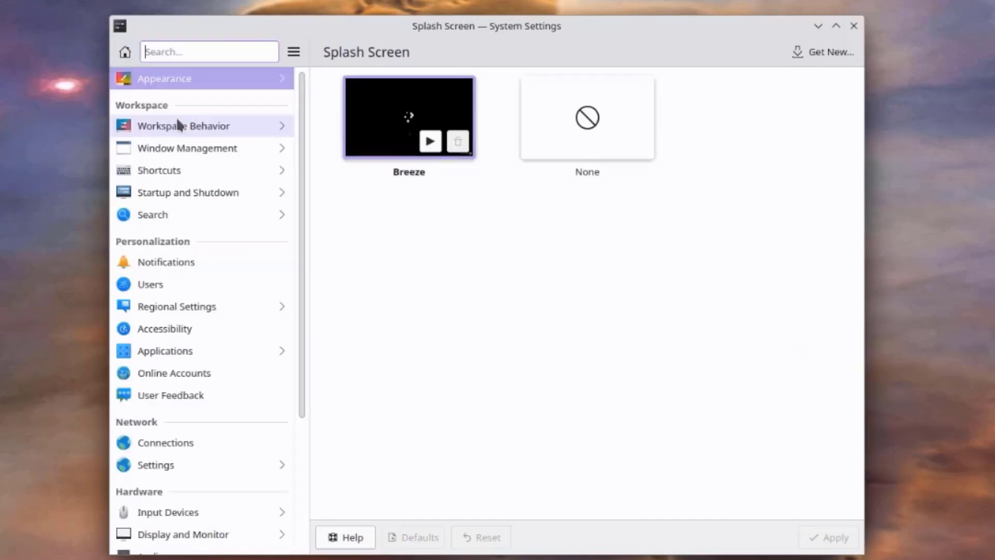
- Look through the Workspace Behavior, Window Management, Startup and Shutdown, and Search pages
{"action": "left_click", "coordinate": [177, 125]}
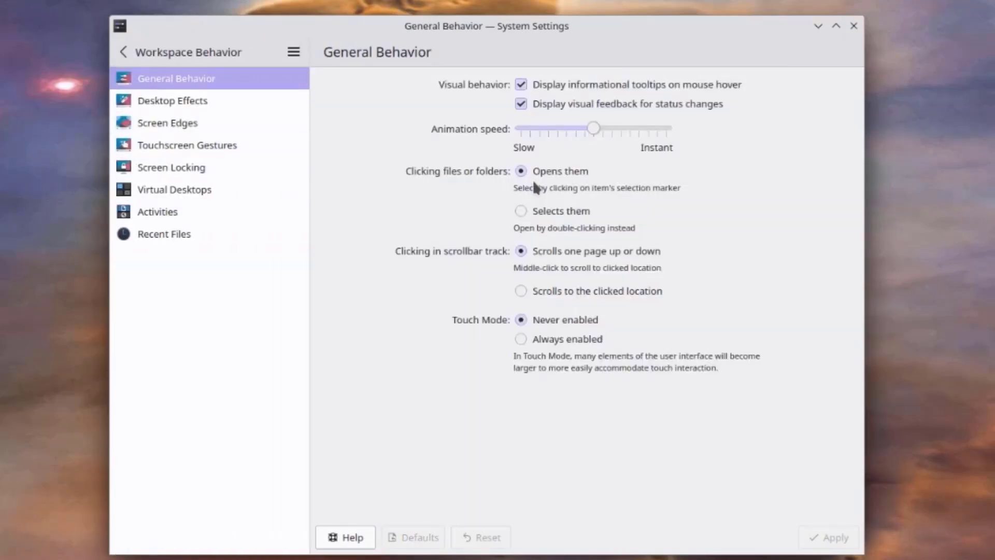
{"action": "left_click", "coordinate": [200, 147]}
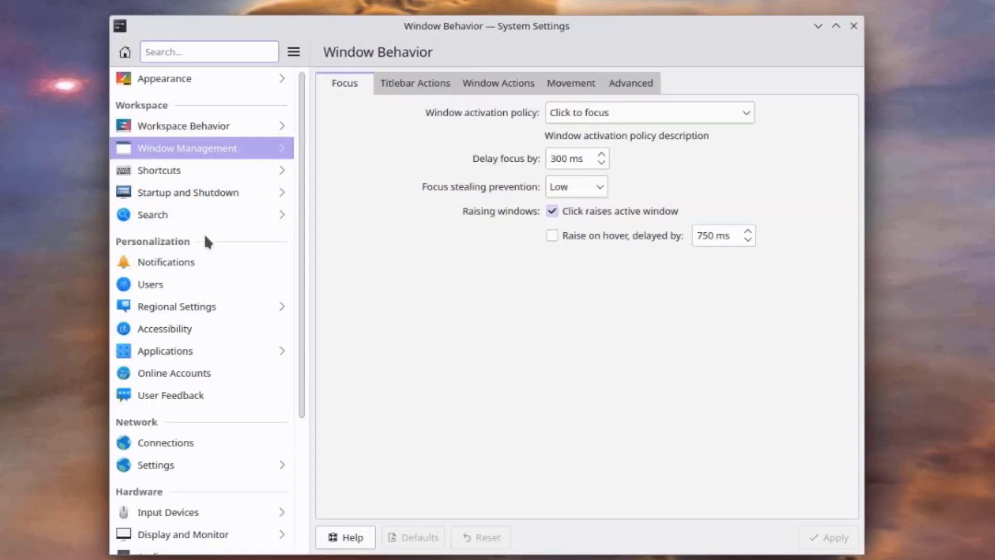
{"action": "left_click", "coordinate": [197, 193]}
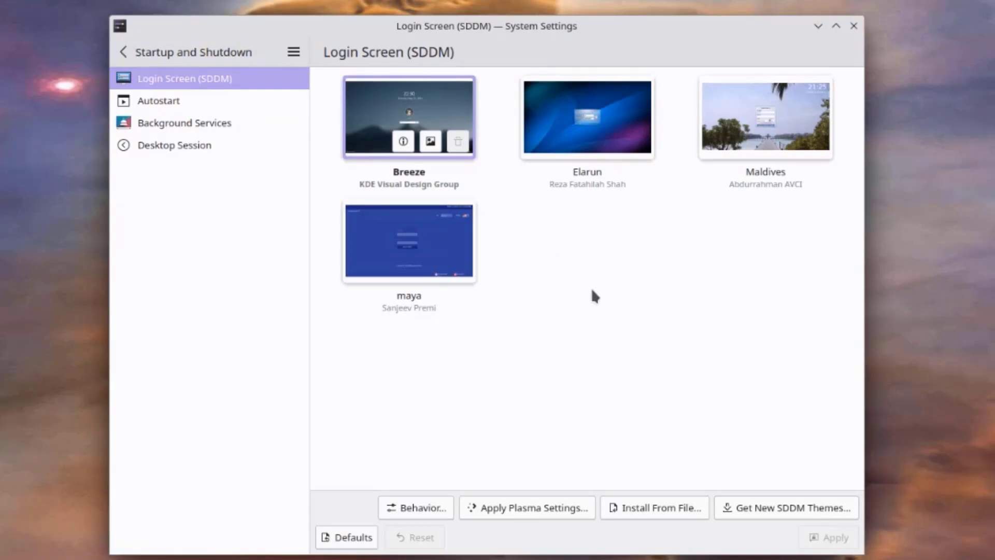
{"action": "left_click", "coordinate": [123, 52]}
{"action": "left_click", "coordinate": [171, 217]}
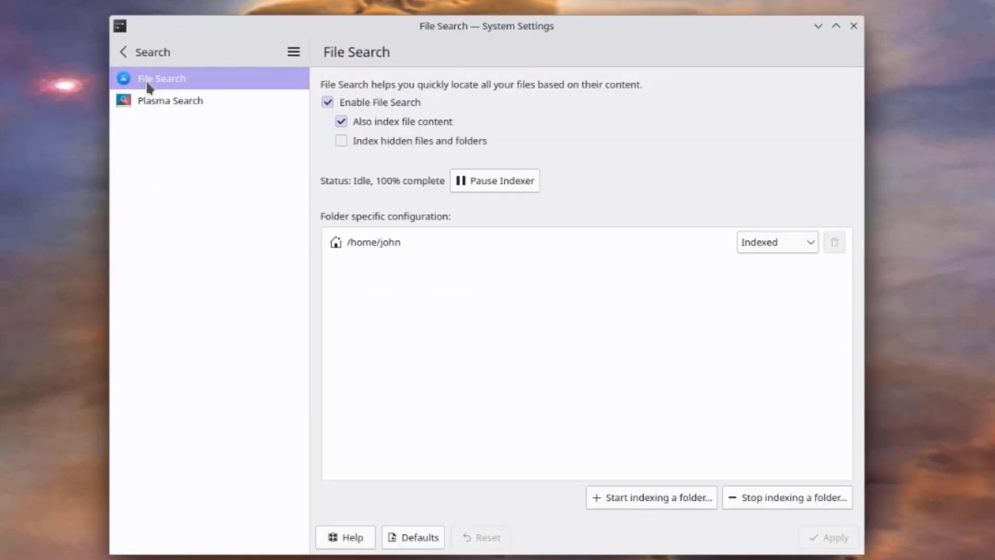
{"action": "left_click", "coordinate": [123, 51]}
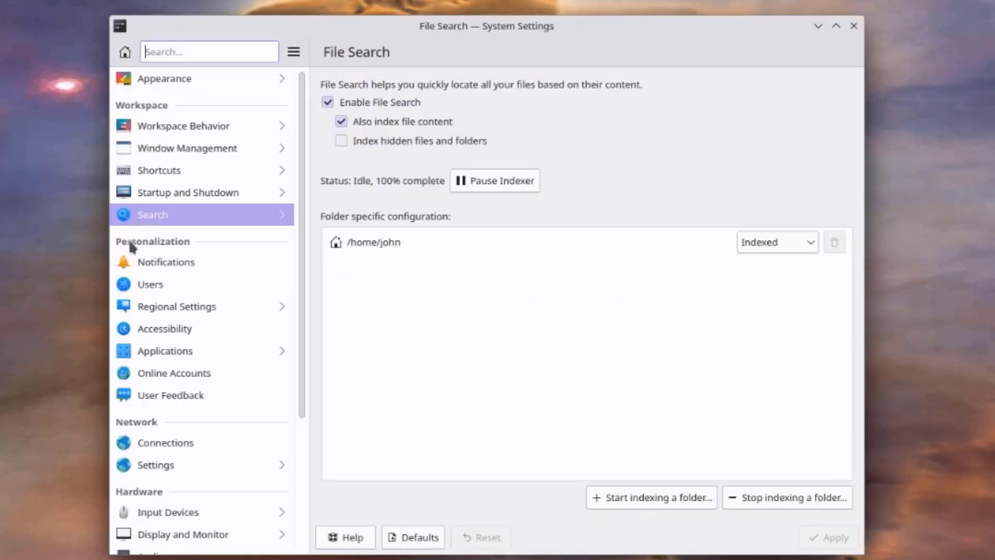
- Check the Notifications, Users, Regional Settings and Applications pages, then close System Settings
{"action": "left_click", "coordinate": [180, 258]}
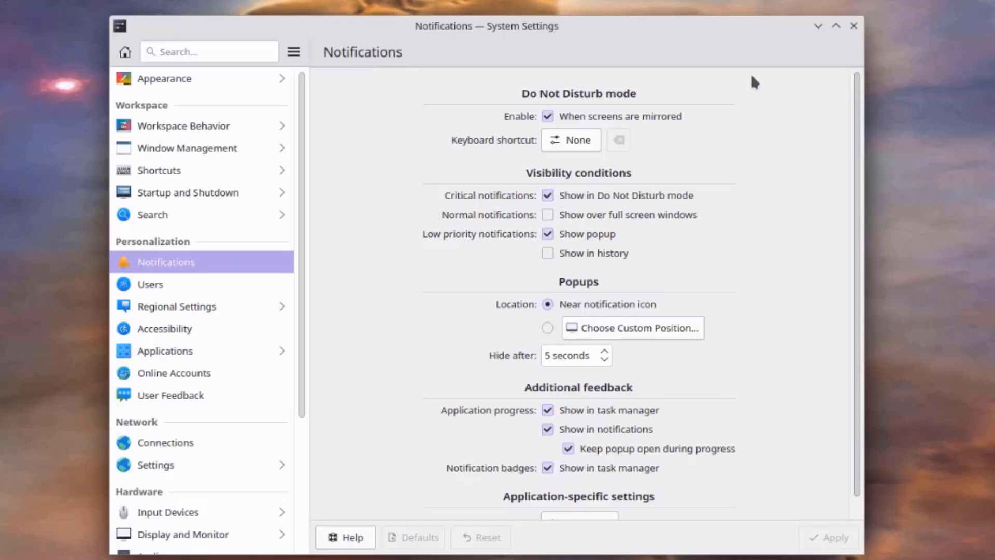
{"action": "left_click", "coordinate": [171, 282]}
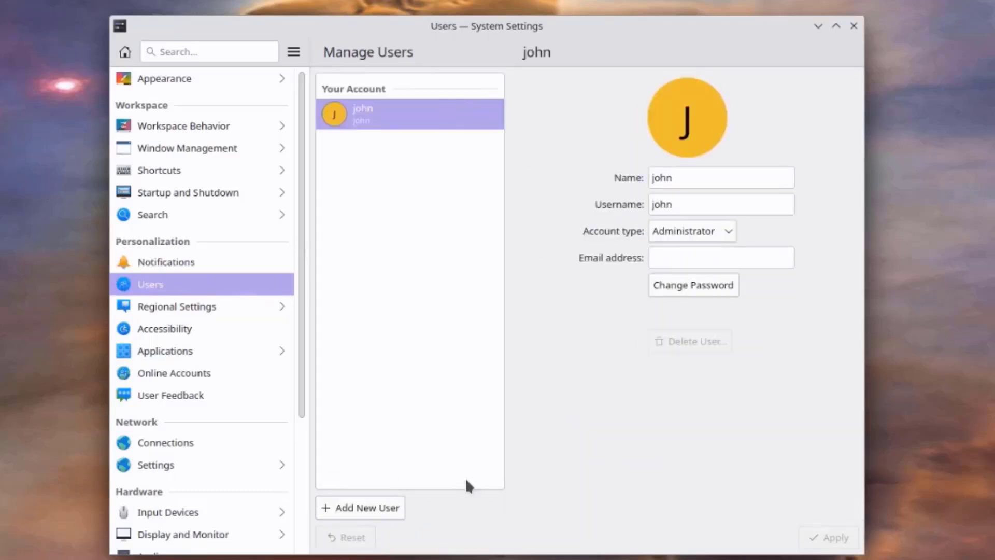
{"action": "left_click", "coordinate": [177, 307]}
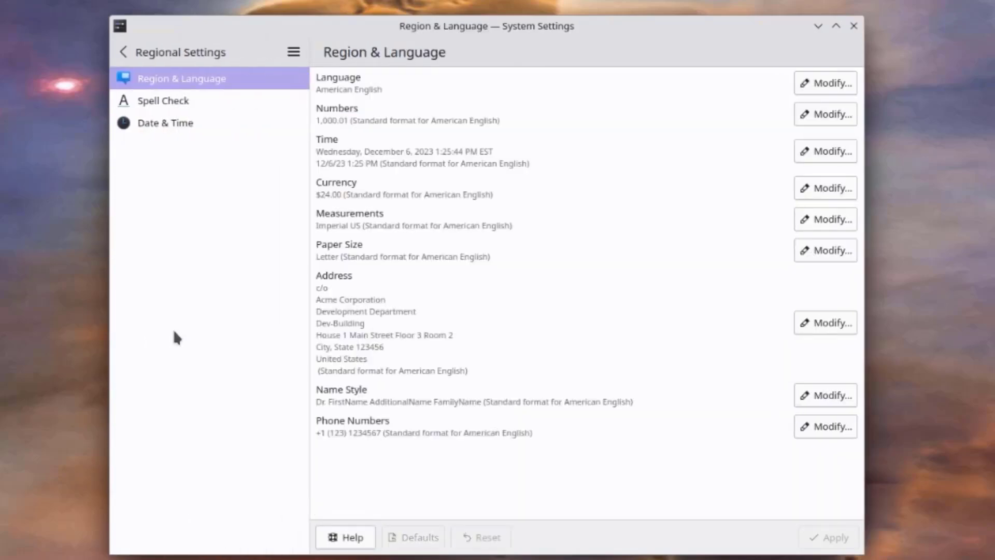
{"action": "left_click", "coordinate": [123, 52]}
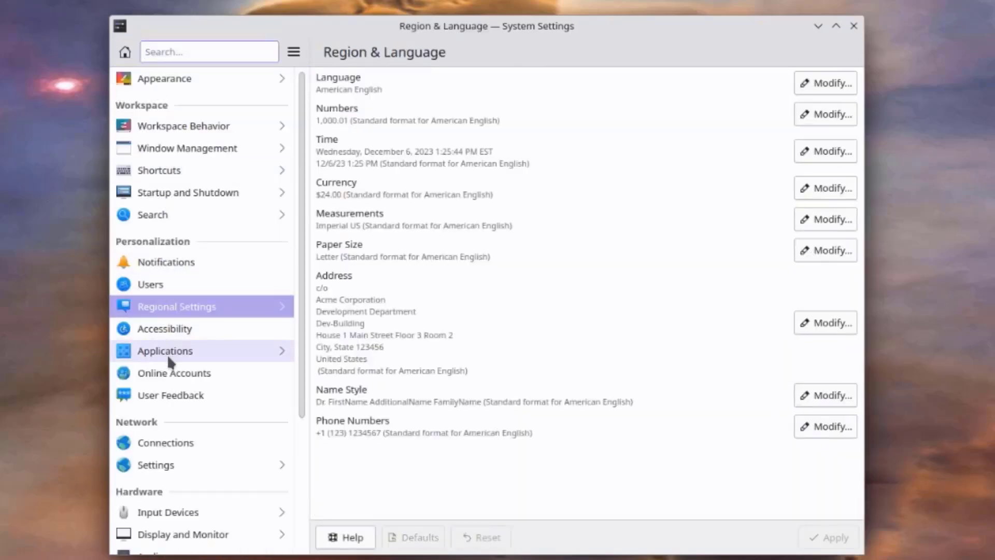
{"action": "left_click", "coordinate": [167, 351]}
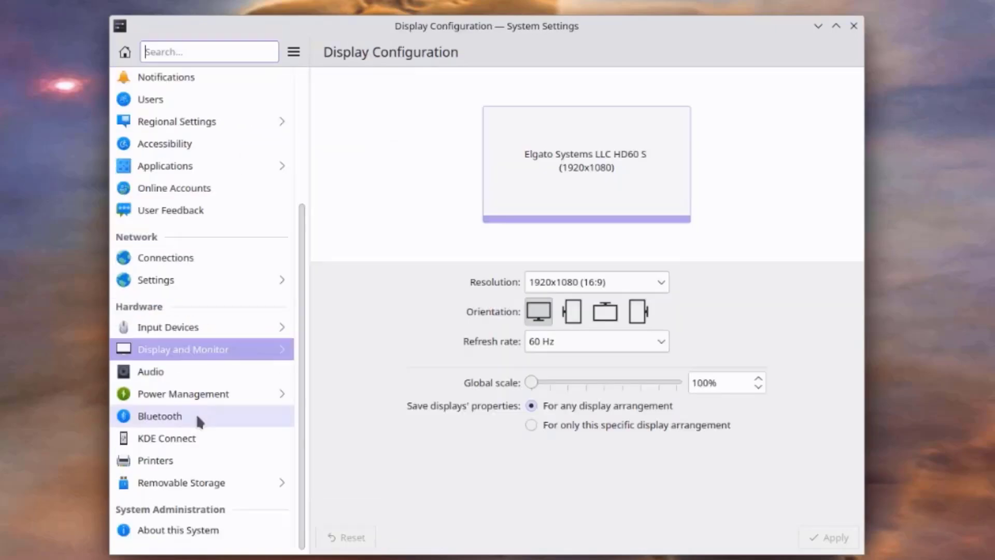
{"action": "left_click", "coordinate": [196, 415]}
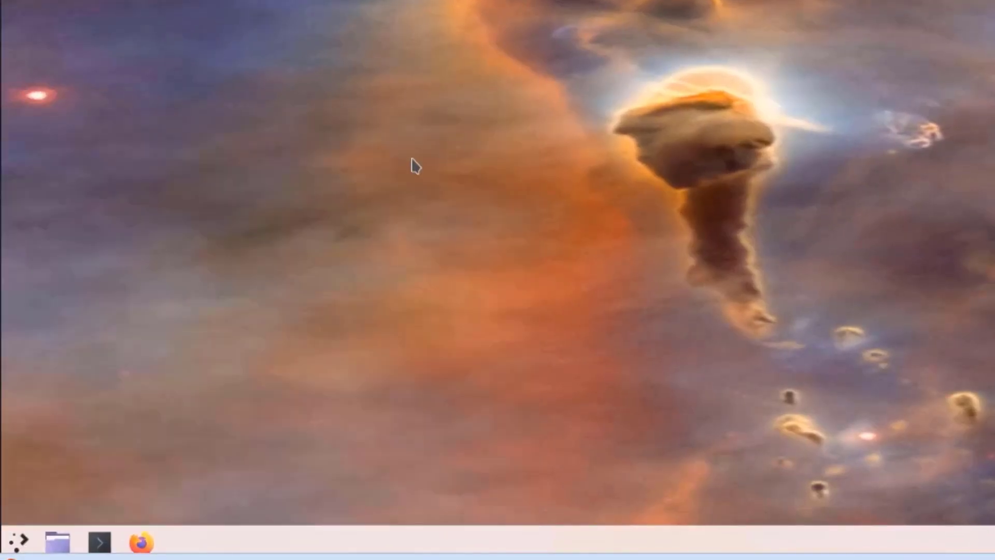
- Start the EndeavourOS Welcome app from the launcher's System category
{"action": "left_click", "coordinate": [12, 543]}
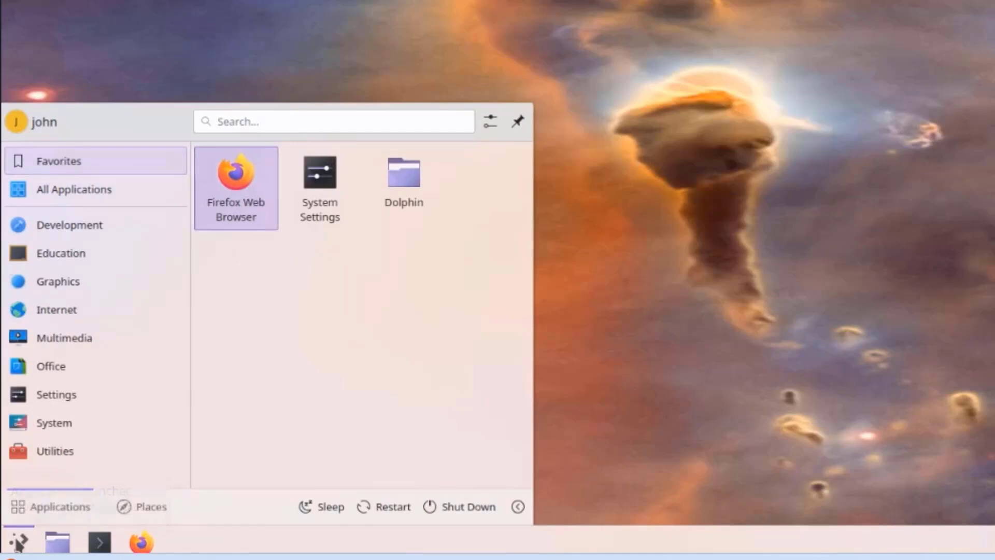
{"action": "mouse_move", "coordinate": [60, 425]}
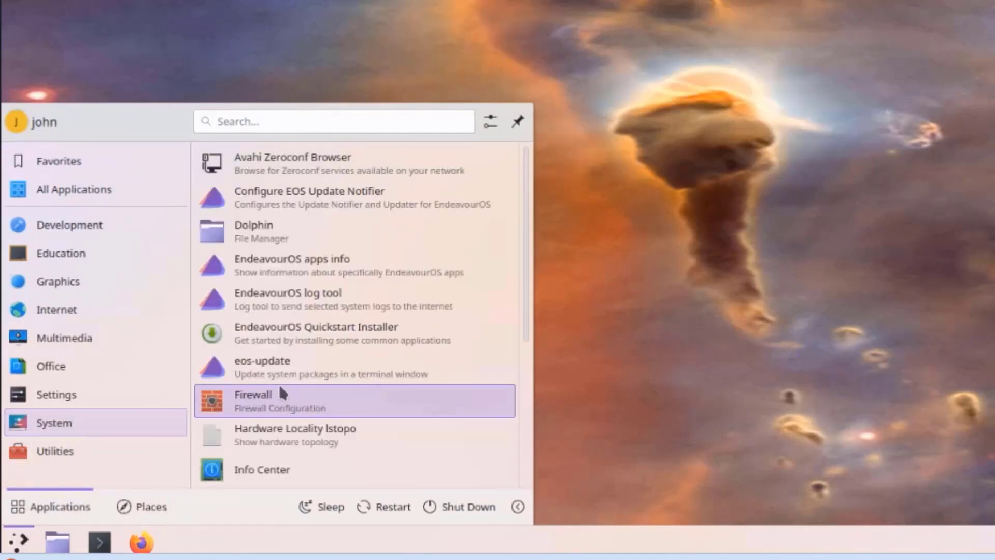
{"action": "scroll", "coordinate": [290, 386], "scroll_direction": "down", "scroll_amount": 5}
{"action": "left_click", "coordinate": [294, 425]}
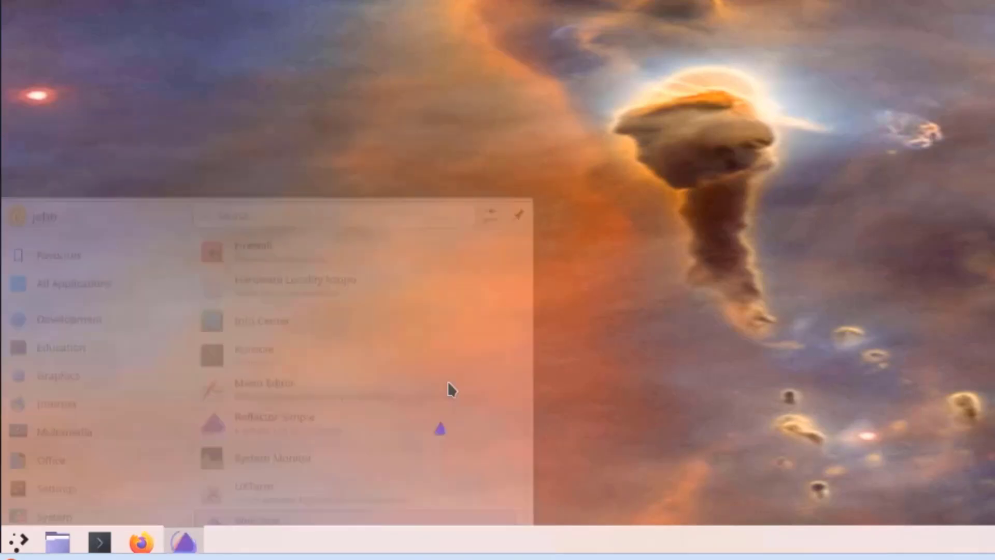